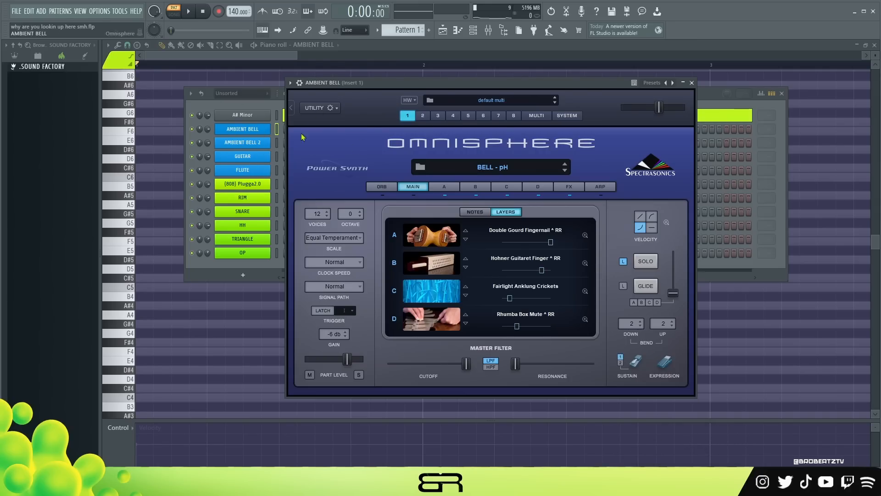
Step: Draw an A#4, C#5 and F5 chord at the start of the AMBIENT BELL piano roll and play it back
click(219, 56)
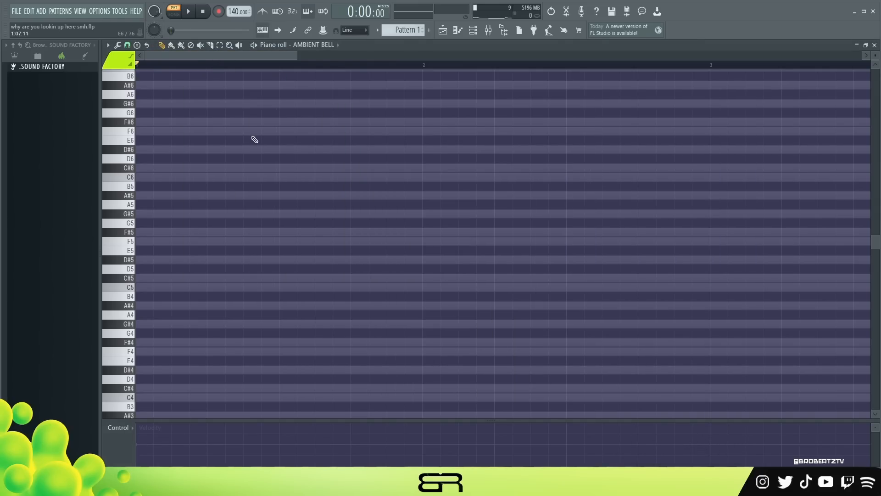
scroll(266, 151, down, 1)
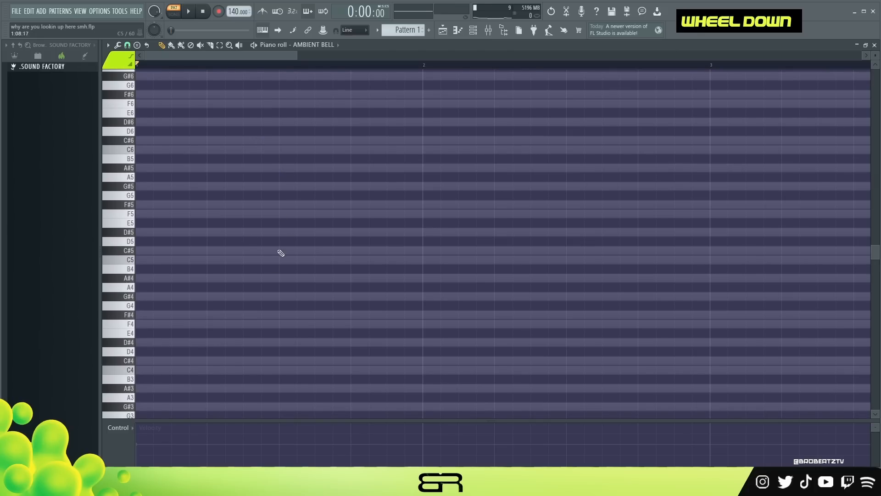
drag(209, 282, 140, 278)
click(157, 252)
click(158, 214)
key(space)
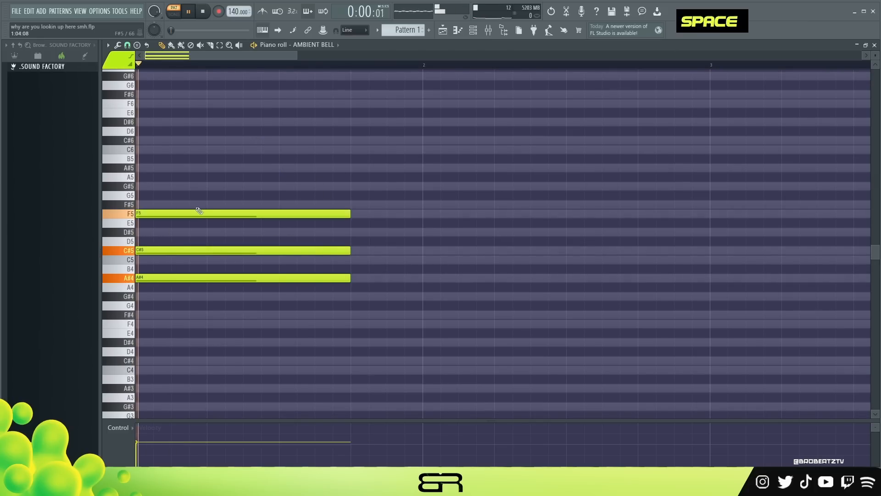
key(space)
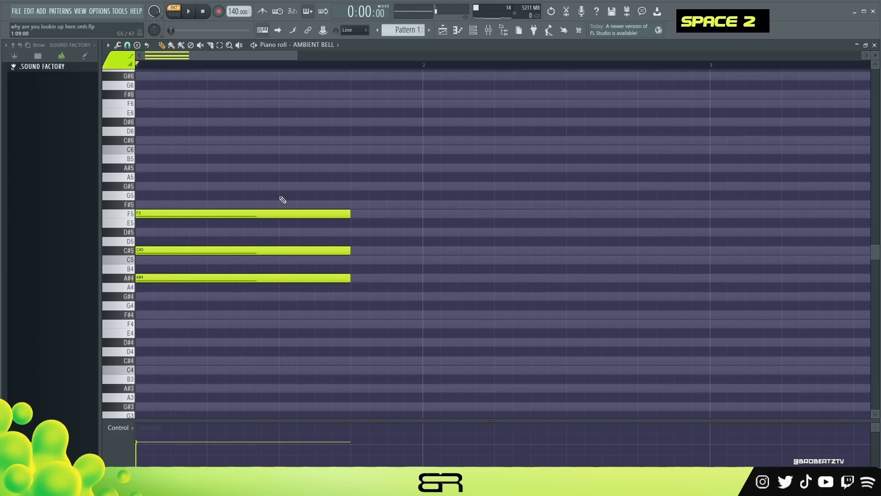
Step: Add a second chord of A#4, C5 and F5 directly after the first chord
key(ctrl)
drag(388, 182, 378, 259)
click(375, 291)
key(alt)
alt+right_click(512, 294)
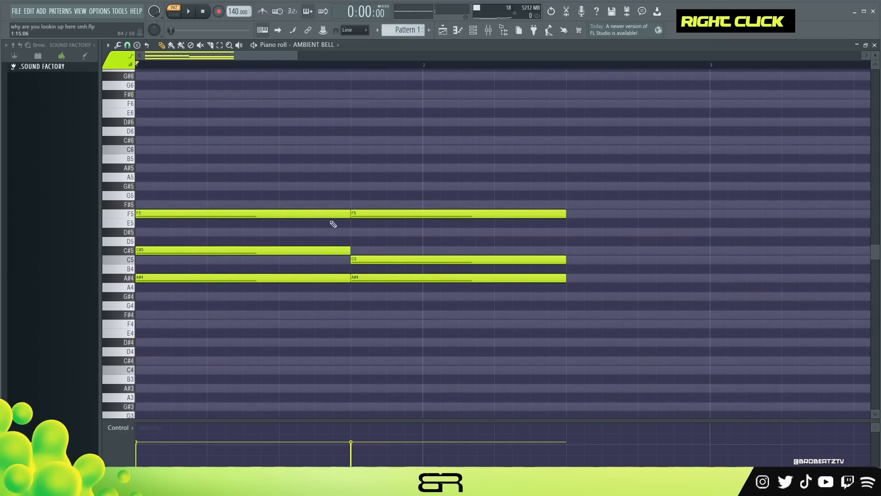
Step: Try high C6, C#6, F6 and F#6 notes above the first chord, and delete them again
scroll(221, 197, up, 3)
double_click(165, 209)
drag(162, 202, 161, 263)
right_click(167, 282)
ctrl+shift+drag(160, 200, 169, 218)
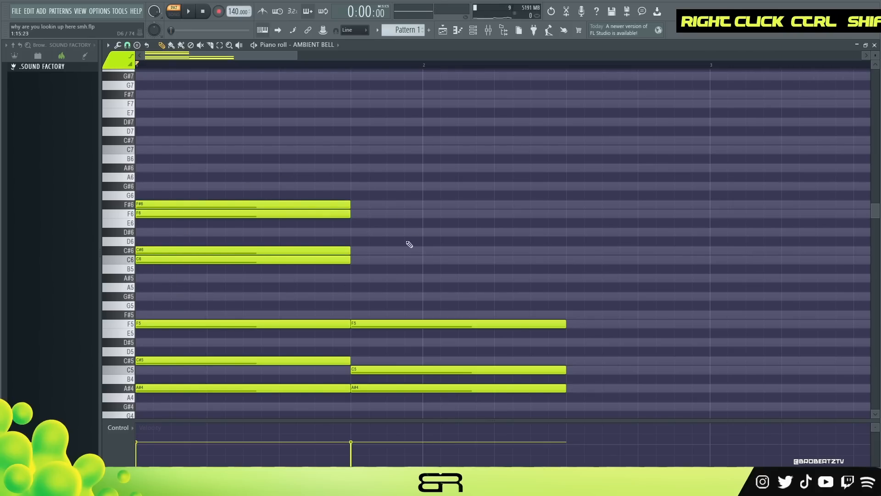
right_click(285, 205)
right_click(173, 255)
scroll(321, 219, down, 4)
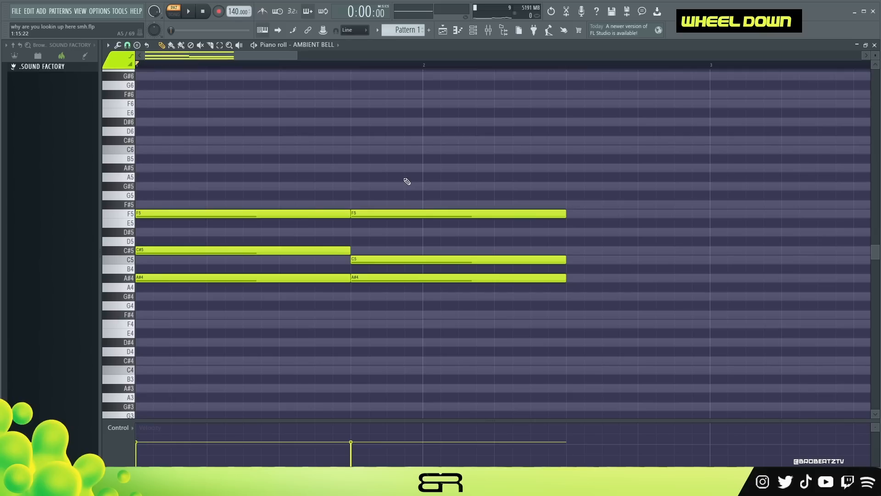
Step: Delete the F5, C5 and A#4 notes of the second chord
right_click(407, 213)
right_click(407, 259)
right_click(406, 278)
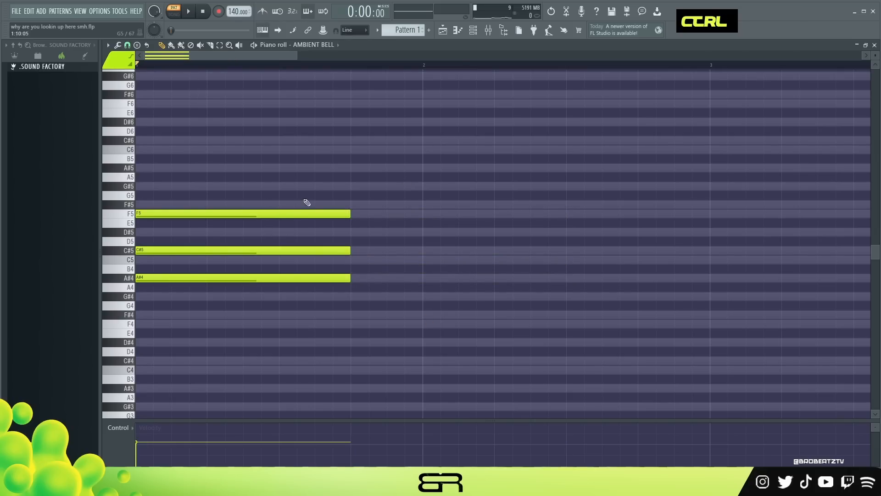
Step: Move the first chord's F5 note down an octave to F4 and play the chord back
ctrl+click(204, 214)
key(ctrl+Down)
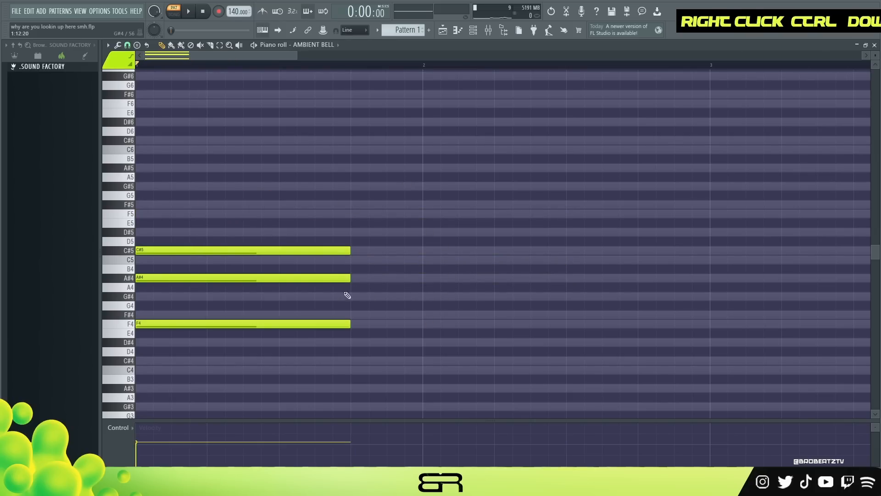
scroll(348, 296, down, 1)
key(space)
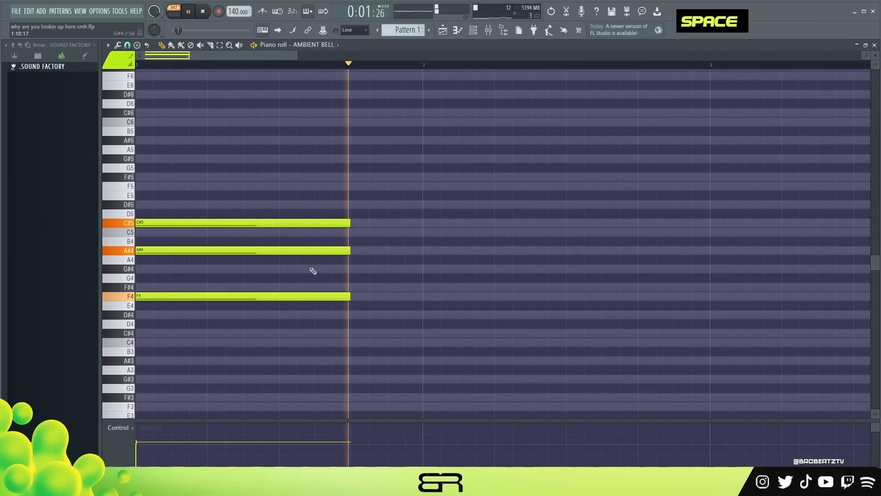
key(space)
Step: Draw a second chord of D#4, F#4, A#4 and C#5 after the first chord and play both back
key(ctrl)
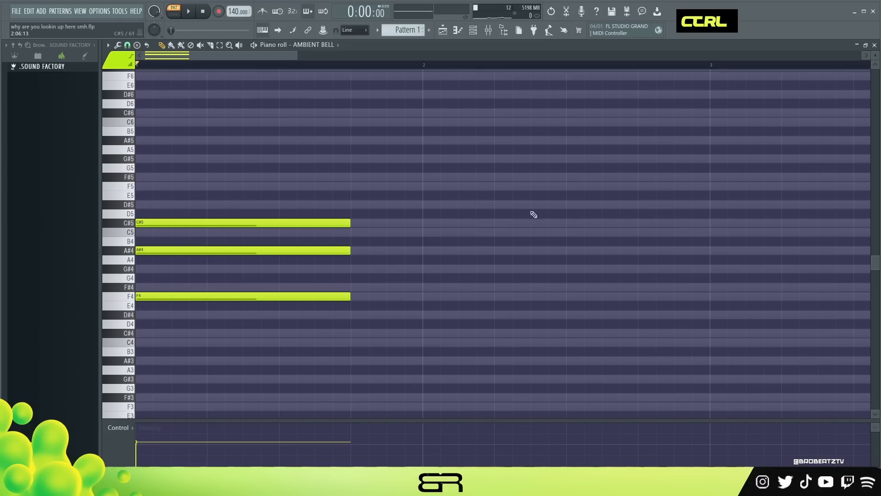
click(348, 314)
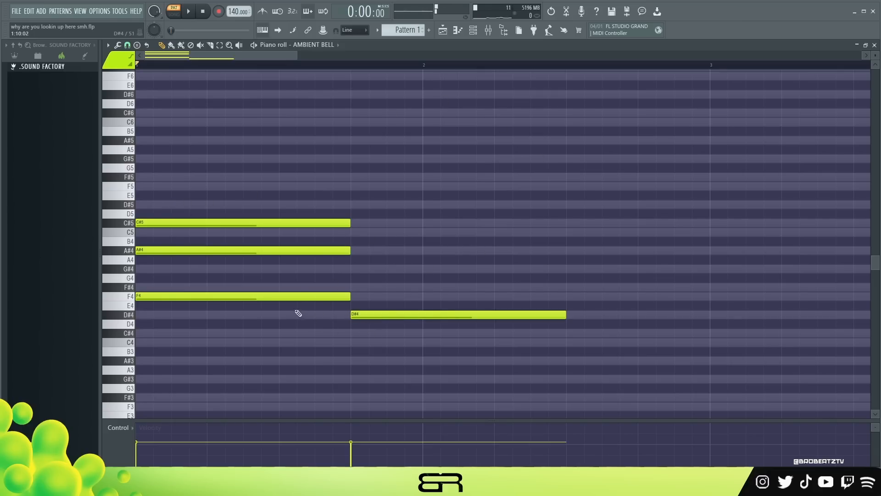
click(356, 288)
click(351, 250)
drag(372, 222, 363, 222)
key(space)
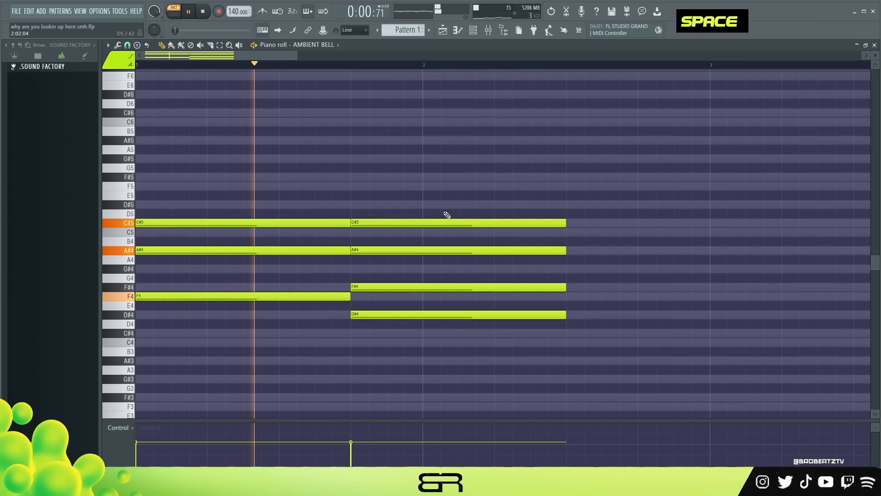
key(space)
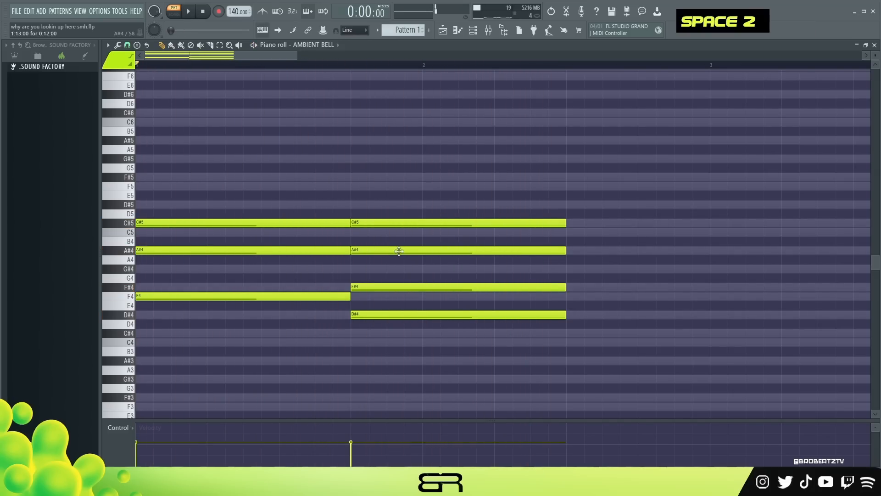
Step: Lower the second chord's highest note to C5 and play the progression back
drag(388, 228, 391, 232)
key(space)
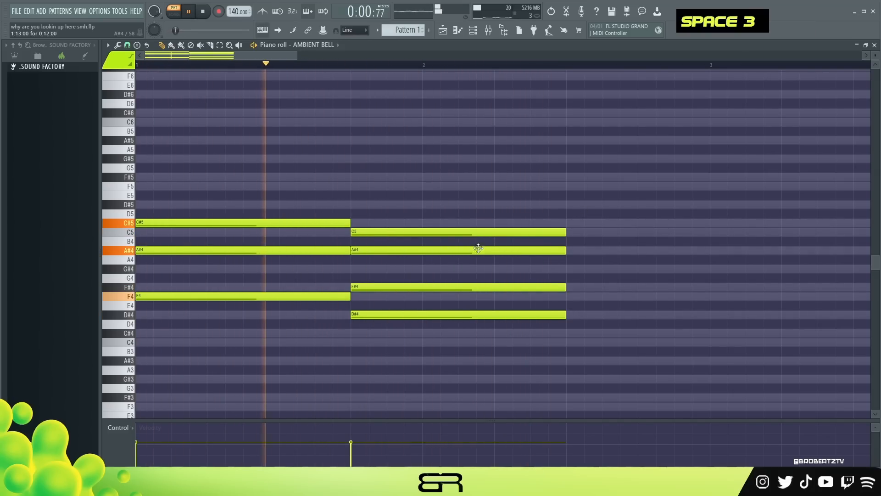
key(space)
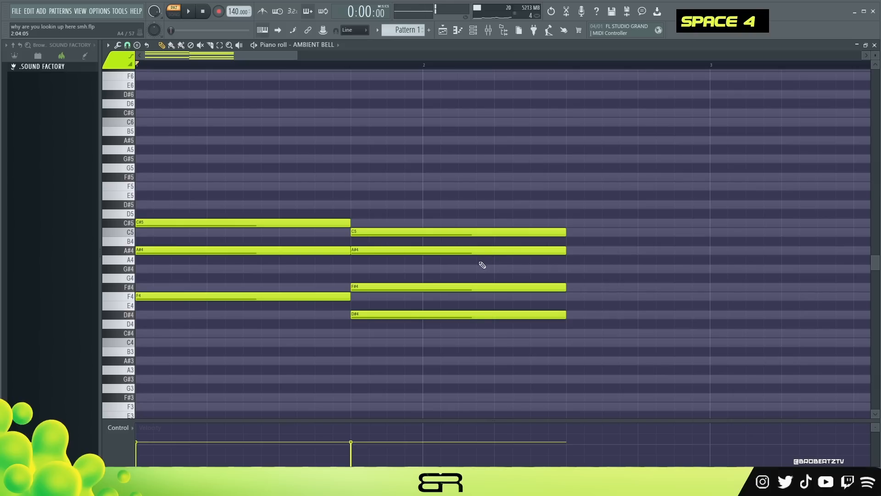
Step: Replace the second chord with C4, D#4, F#4 and A#4 notes and play the progression back
right_click(423, 316)
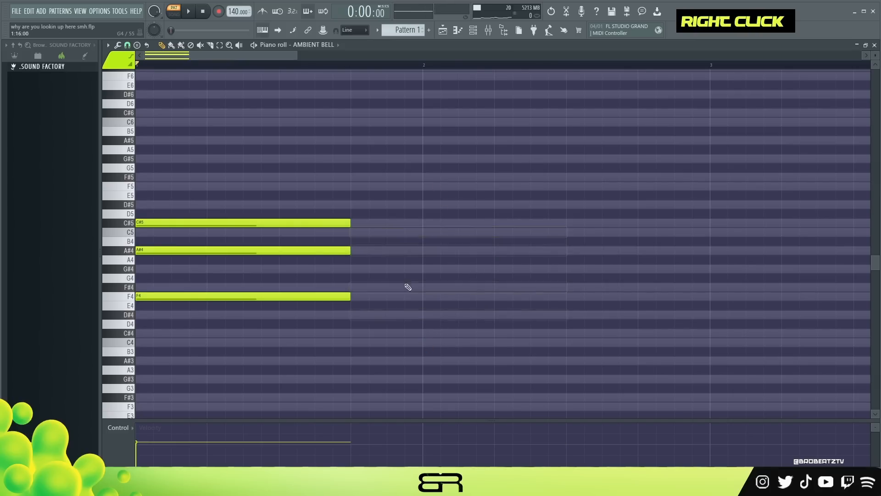
click(352, 343)
click(354, 314)
click(353, 288)
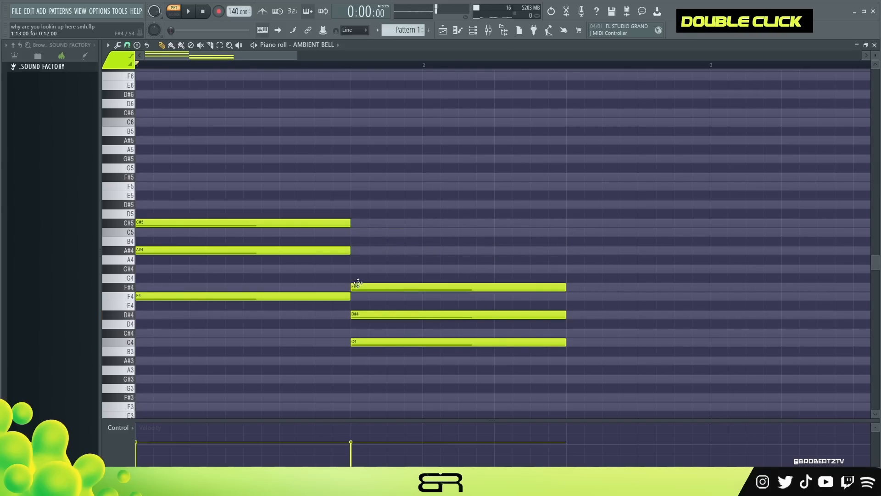
click(356, 251)
key(space)
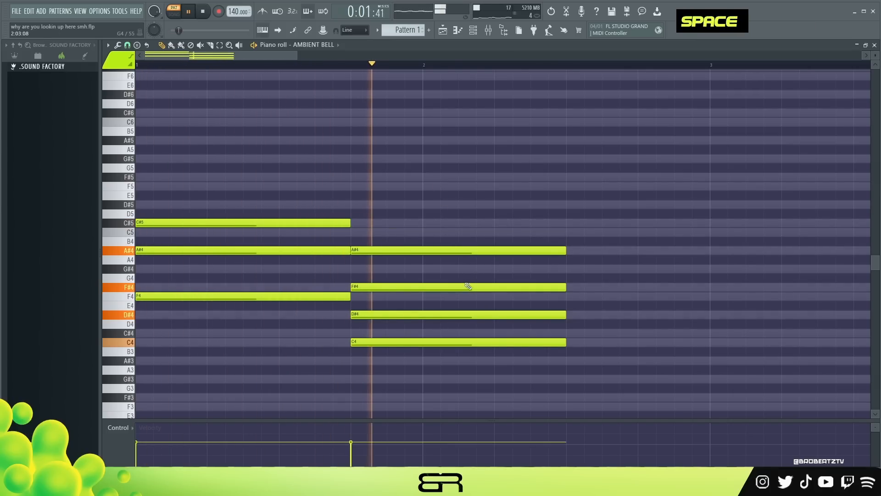
key(space)
Step: Delete the second chord's C4 note and add a C5 as its highest note
right_click(386, 338)
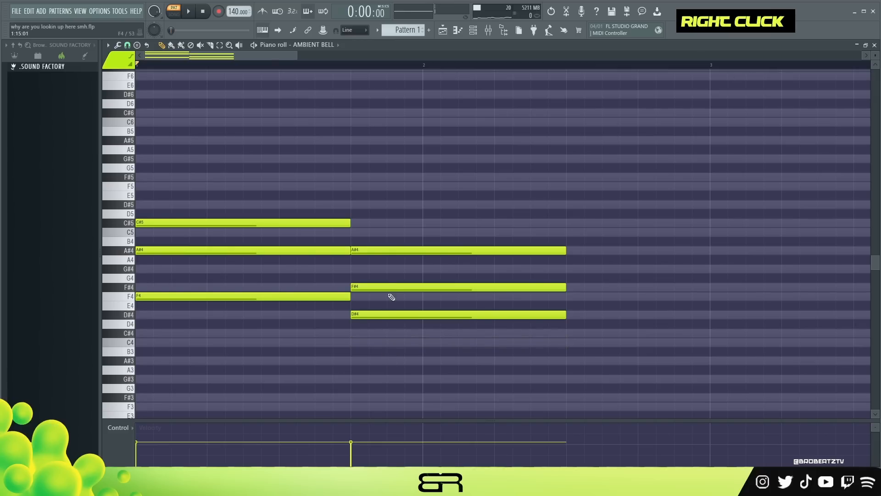
ctrl+click(368, 250)
drag(367, 251, 373, 225)
right_click(380, 220)
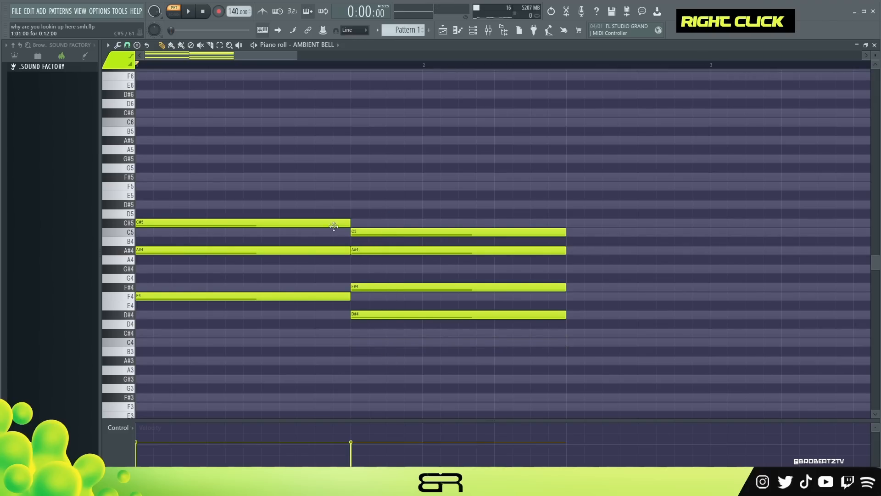
Step: Extend all four notes of the second chord to the start of bar 3 and play the progression back
drag(584, 194, 564, 317)
drag(566, 233, 711, 232)
right_click(622, 183)
key(space)
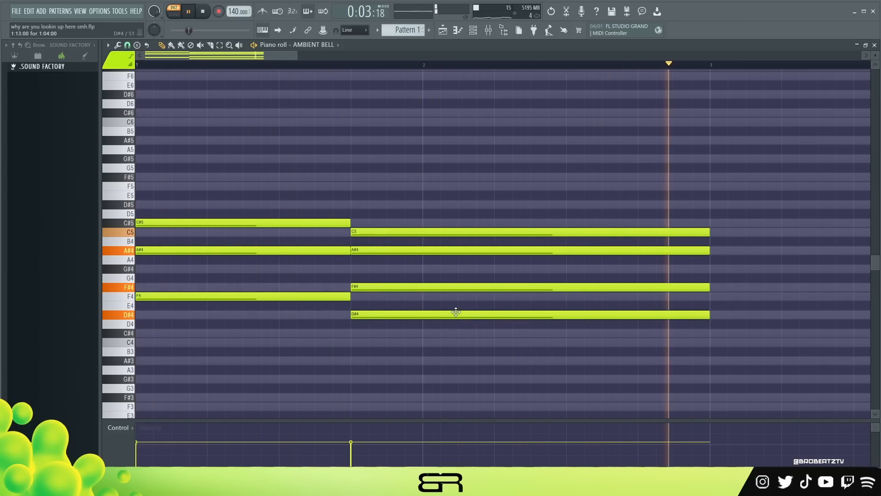
key(space)
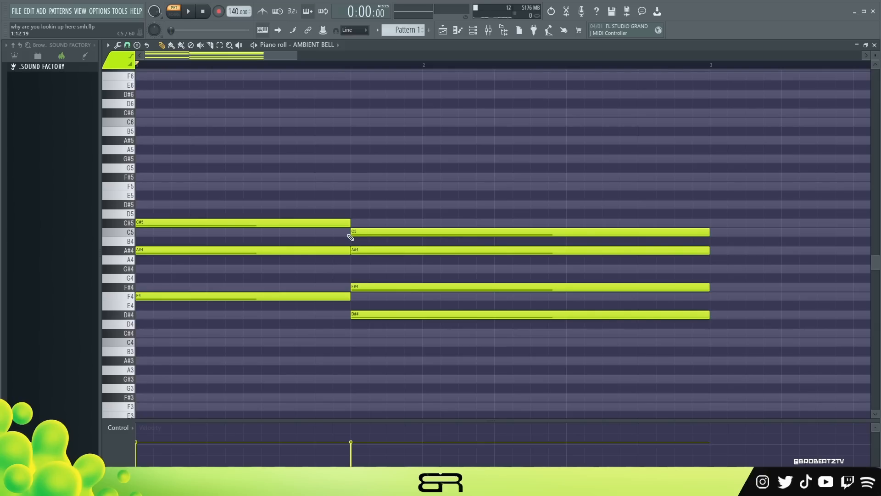
Step: Copy all the notes of both chords one octave higher
scroll(276, 276, up, 2)
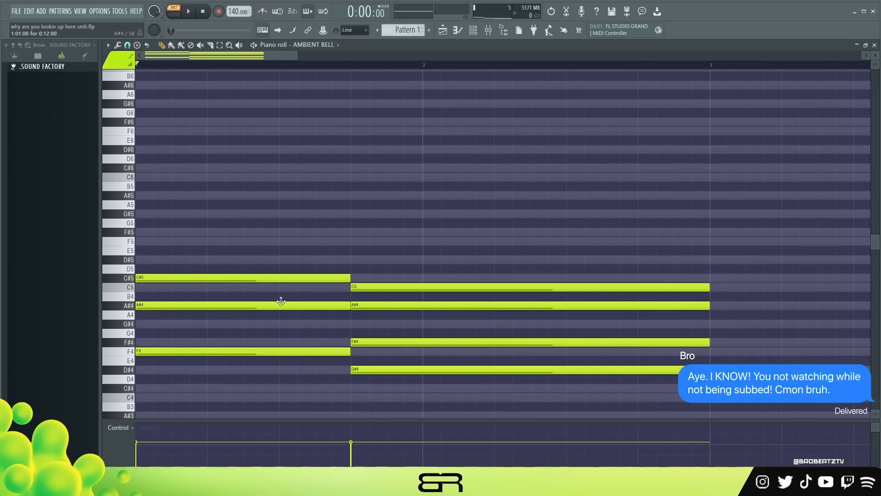
drag(214, 211, 614, 366)
drag(167, 242, 216, 244)
key(ctrl+Up)
scroll(230, 247, up, 3)
key(ctrl+Down)
key(ctrl+Up)
key(ctrl+Up)
key(ctrl+Down)
key(ctrl+Up)
key(ctrl+Down)
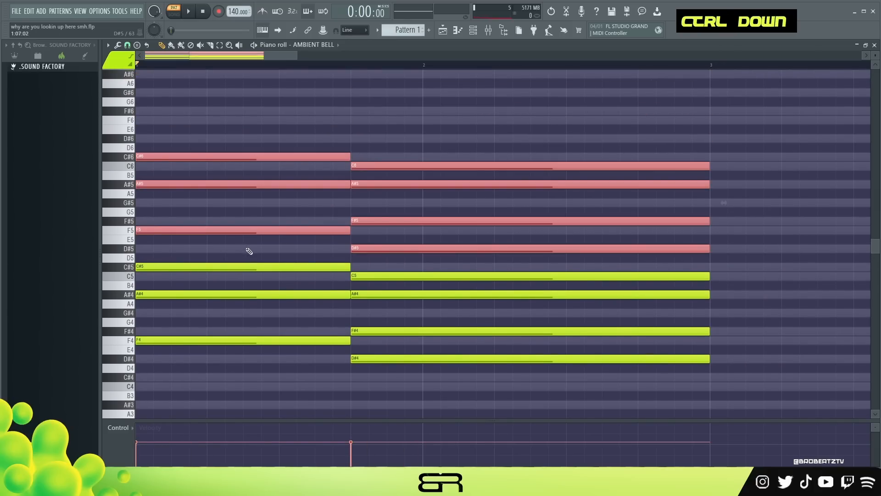
key(ctrl+Up)
key(ctrl+Down)
Step: Delete all the octave-higher copies above the two original chords
right_click(280, 216)
right_click(298, 230)
right_click(368, 248)
right_click(398, 221)
right_click(423, 184)
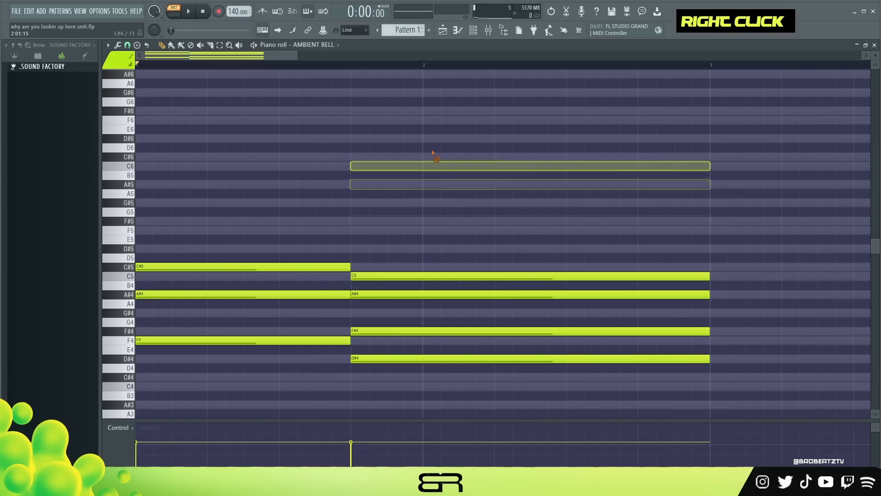
right_click(436, 166)
scroll(236, 242, up, 1)
scroll(229, 270, down, 1)
Step: Copy only the first chord's three notes one octave higher, to F5, A#5 and C#6
drag(157, 246, 252, 368)
shift+click(160, 266)
key(ctrl+Up)
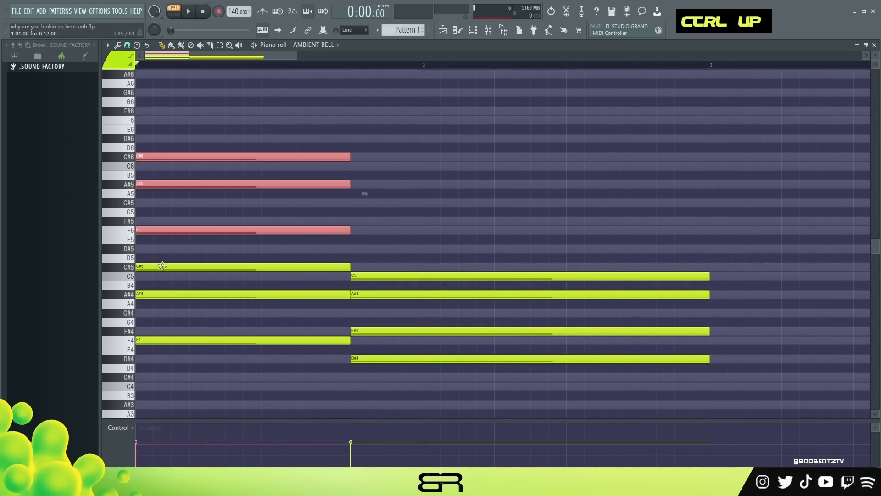
Step: Raise the copied F5 note to F6 and place another F5 copy beneath the upper notes
key(ctrl+Up)
click(184, 232)
scroll(199, 239, up, 2)
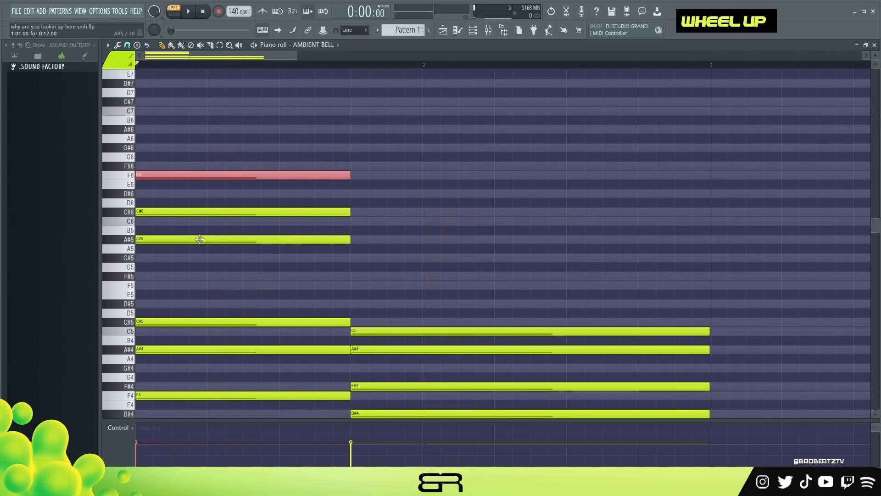
right_click(199, 284)
drag(166, 167, 125, 179)
key(ctrl+Down)
drag(292, 153, 223, 286)
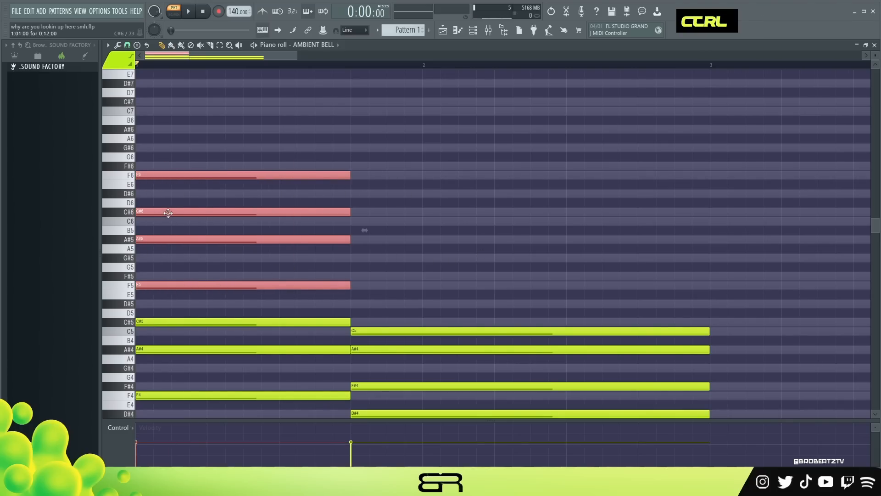
Step: Shift the C#6 note to start on beat 3 and the F5 note on beat 2 of bar 1, and play back
scroll(183, 223, down, 1)
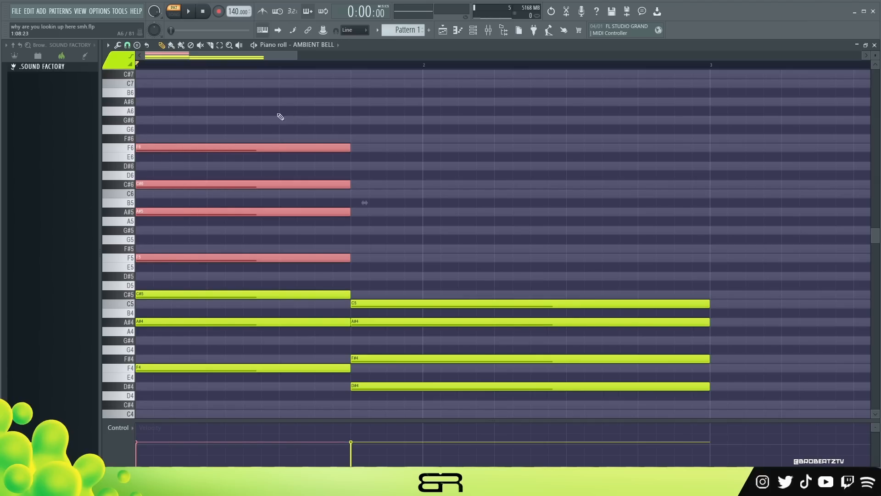
scroll(199, 214, down, 2)
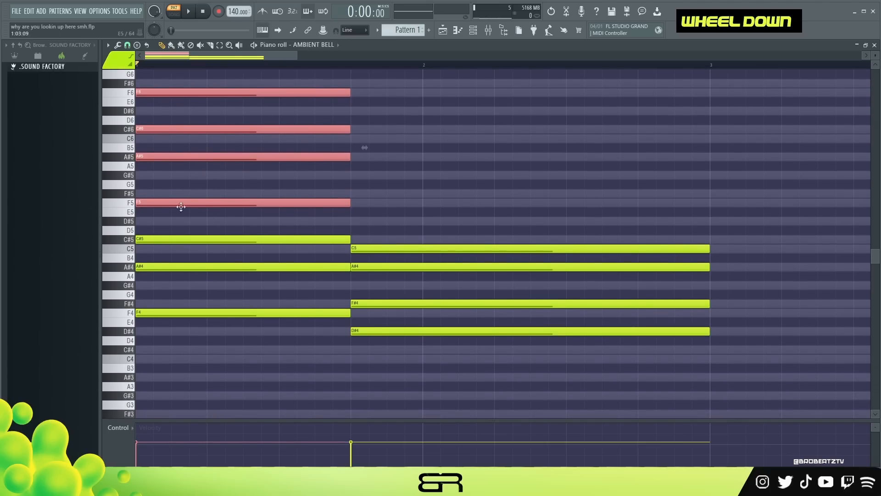
scroll(193, 279, up, 1)
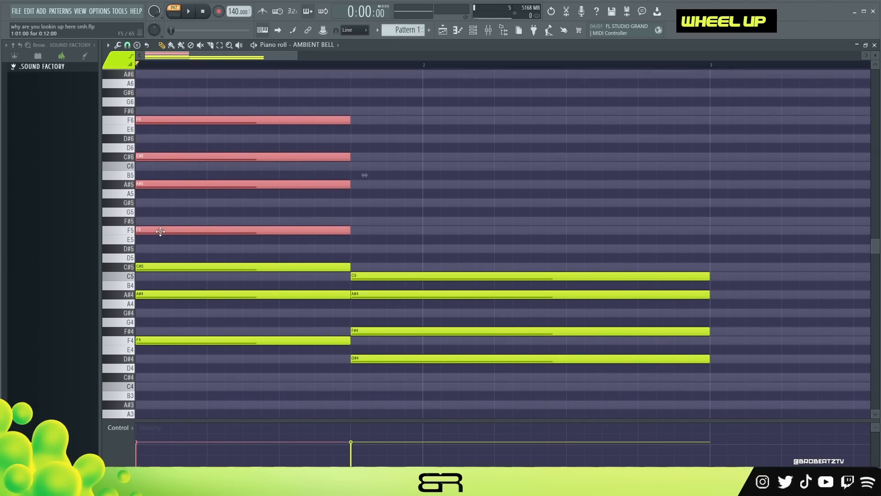
right_click(164, 247)
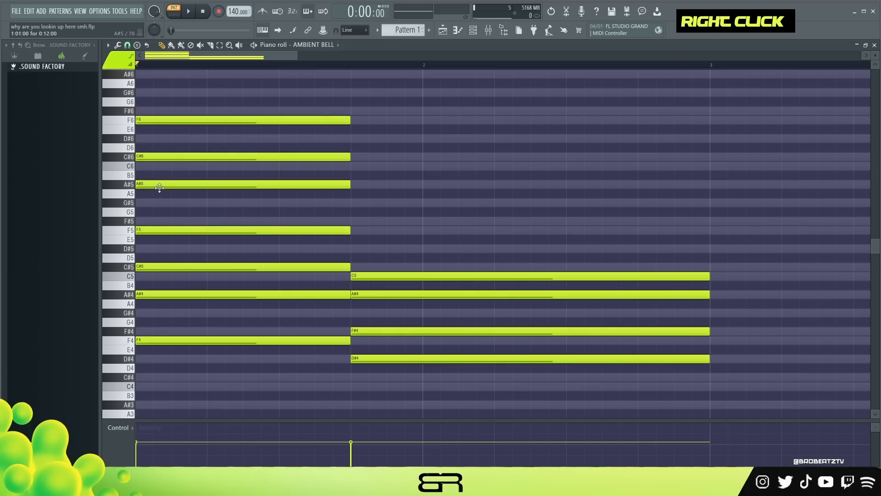
drag(157, 157, 301, 157)
drag(162, 231, 233, 230)
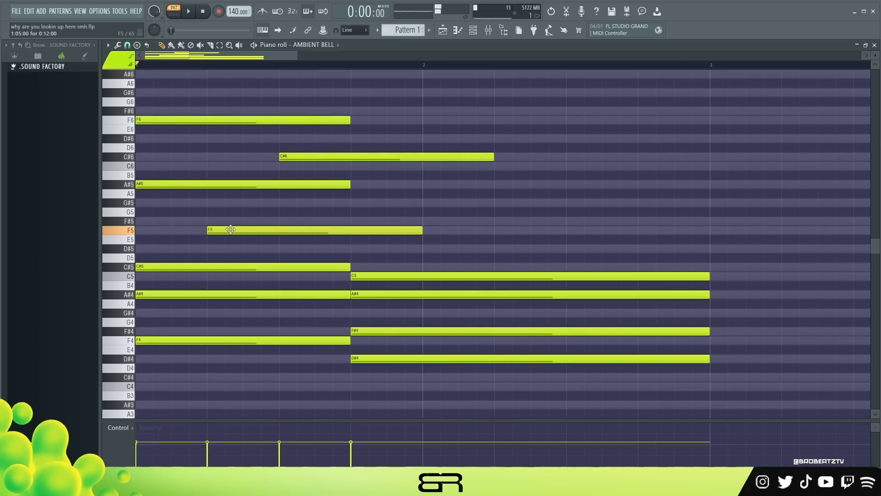
key(space)
key(space)
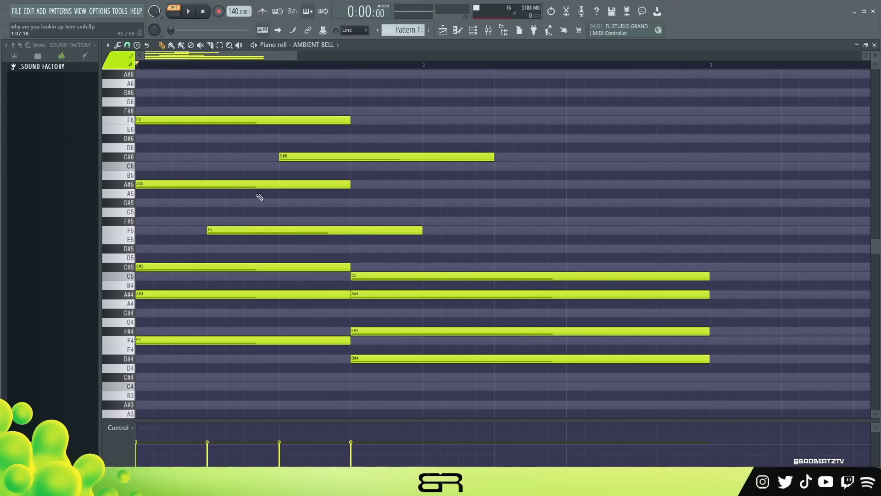
scroll(259, 197, up, 1)
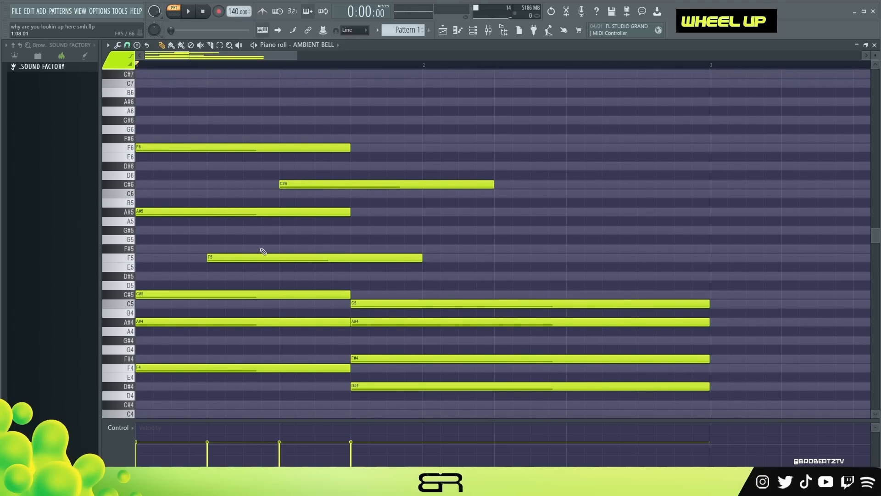
ctrl+click(158, 212)
mouse_move(161, 203)
shift+mouse_down()
mouse_move(301, 215)
mouse_move(193, 206)
shift+mouse_up()
right_click(179, 204)
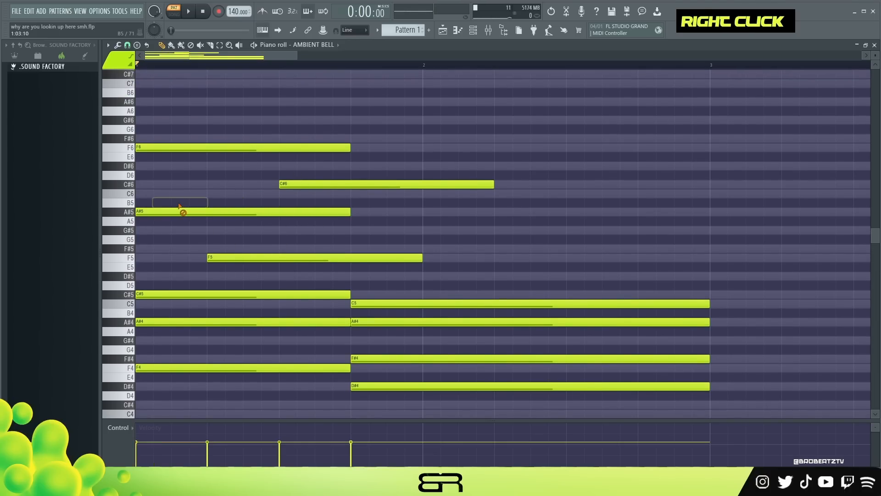
Step: Copy the F6 note to F#6 on beat 3 of bar 1, shorten F6 and A#5 to end at beat 3, and play back
ctrl+click(147, 147)
ctrl+click(148, 147)
shift+drag(147, 147, 286, 150)
click(352, 219)
right_click(352, 217)
drag(350, 216, 280, 215)
key(space)
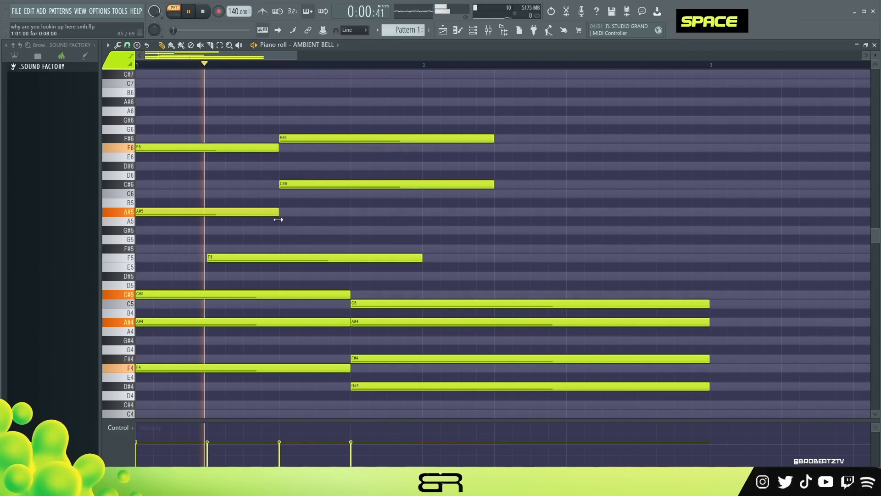
key(space)
key(space)
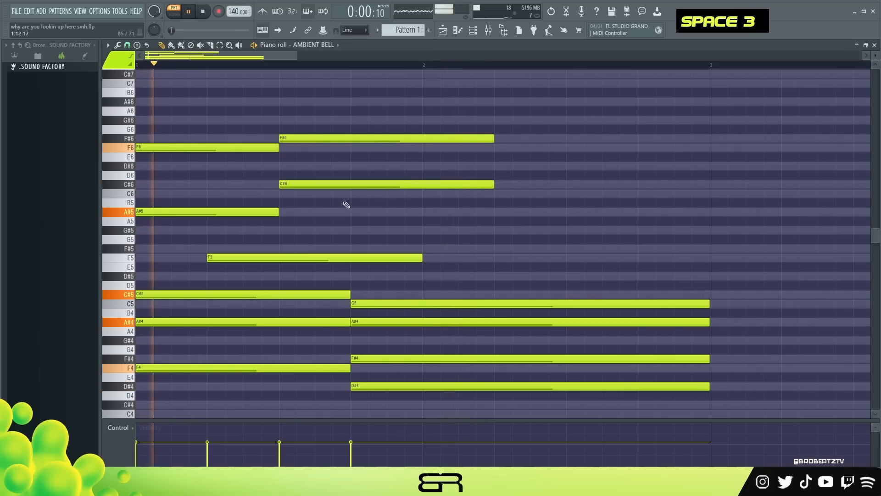
Step: Copy the A#5 note to A#6 halfway through beat 4 of bar 1 and shorten it to one step
ctrl+click(159, 212)
key(space)
shift+drag(160, 211, 411, 212)
key(ctrl+Up)
scroll(431, 225, up, 1)
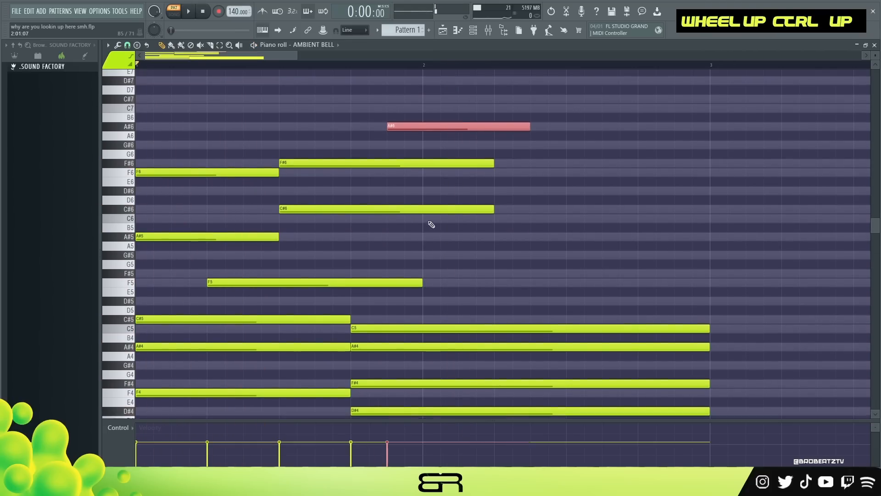
alt+drag(530, 128, 459, 215)
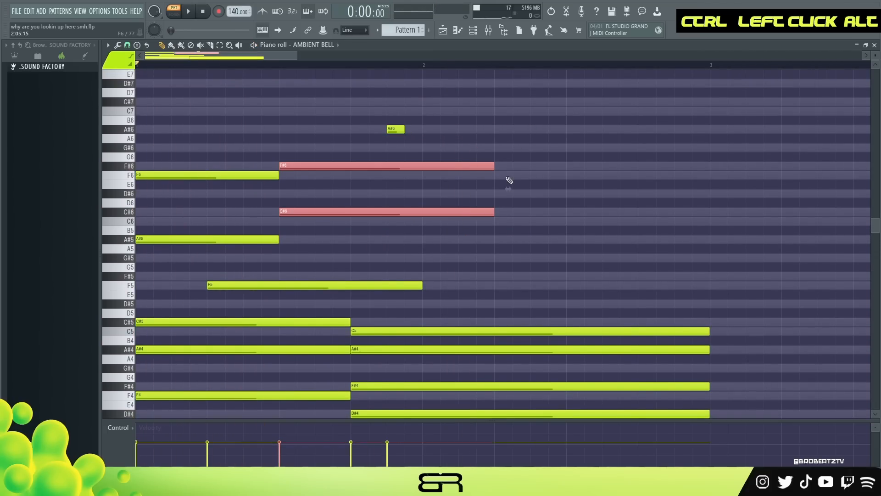
Step: Shorten the F#6 and C#6 notes to end just before bar 2, and play back
alt+drag(492, 167, 420, 180)
right_click(420, 180)
key(space)
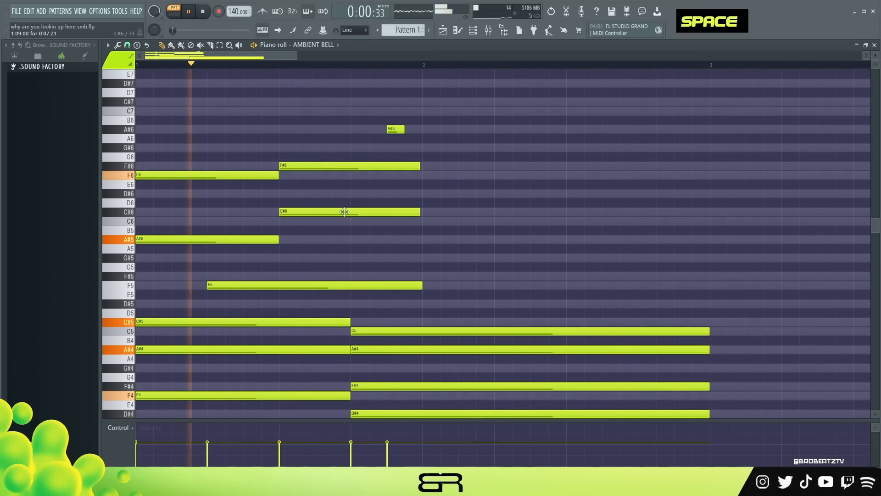
key(space)
key(space)
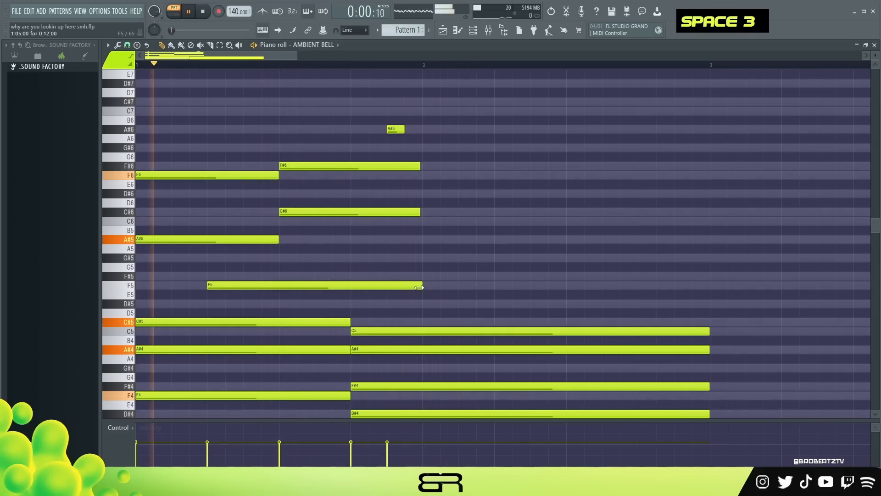
Step: Shorten the F5 note to end just before beat 4 of bar 1, and play back
alt+drag(423, 293, 346, 294)
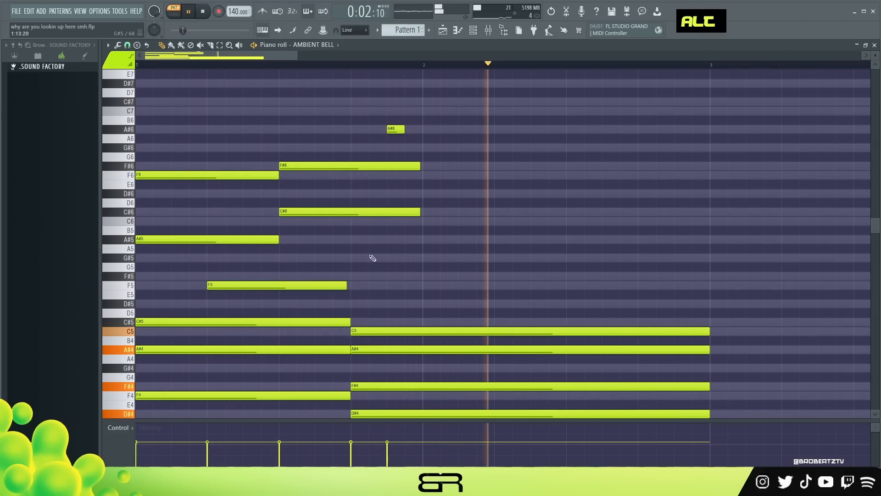
key(space)
key(space)
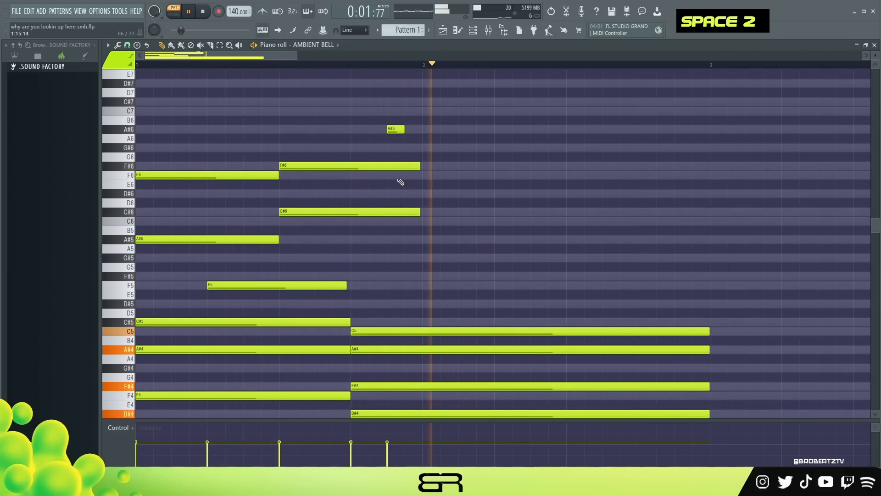
key(space)
key(space)
Step: Copy the F6 note to the start of bar 2, lengthen it to just past beat 4, and play back
ctrl+click(234, 174)
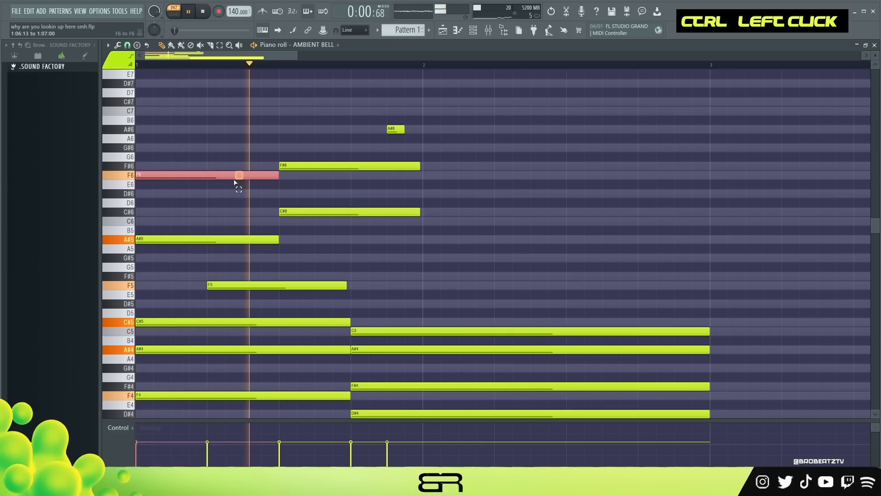
key(space)
shift+drag(153, 175, 440, 175)
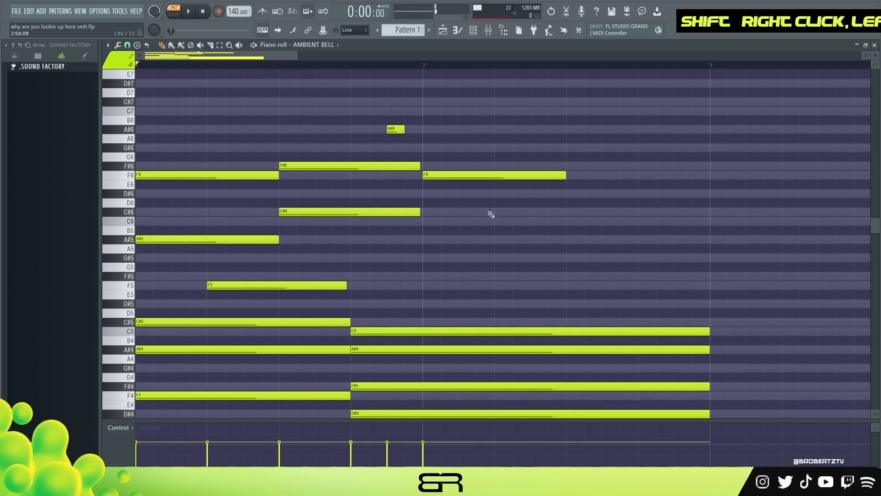
alt+drag(567, 173, 651, 174)
key(space)
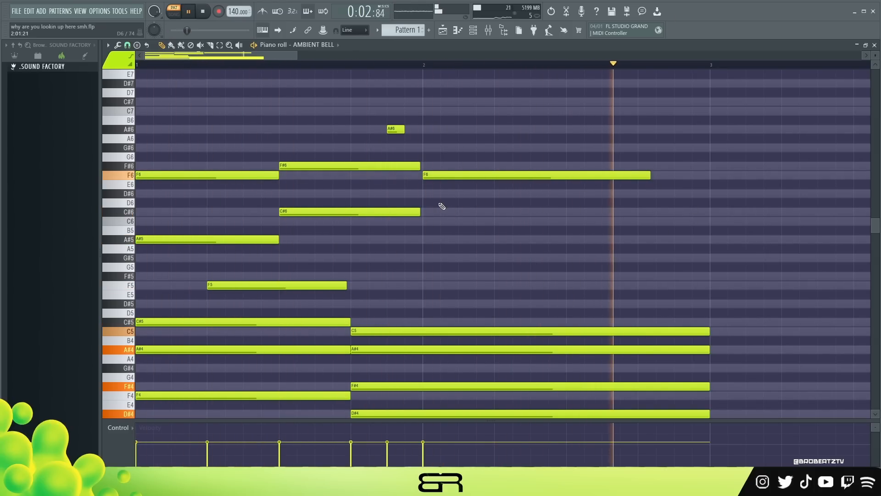
key(space)
key(space)
Step: Lower the velocity of the short A#6 note slightly
ctrl+click(396, 129)
alt+scroll(412, 144, down, 3)
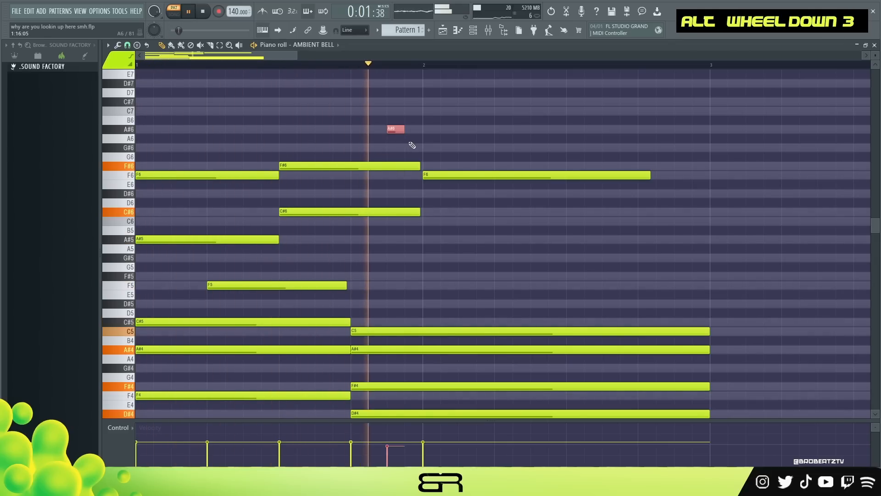
alt+scroll(445, 144, up, 1)
right_click(401, 143)
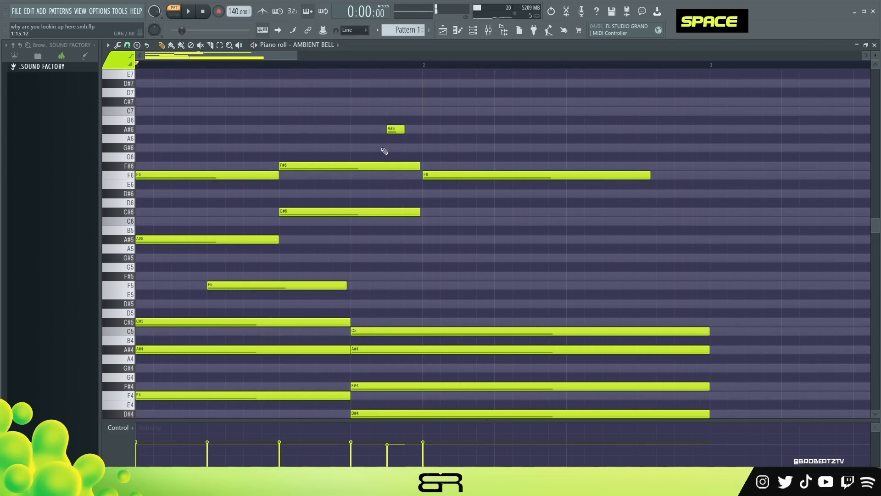
Step: Place C7 and C#7 notes in bar 1 just before beat 3, with C7 starting one step before C#7
scroll(303, 185, up, 1)
scroll(303, 186, up, 2)
right_click(250, 257)
scroll(292, 237, down, 1)
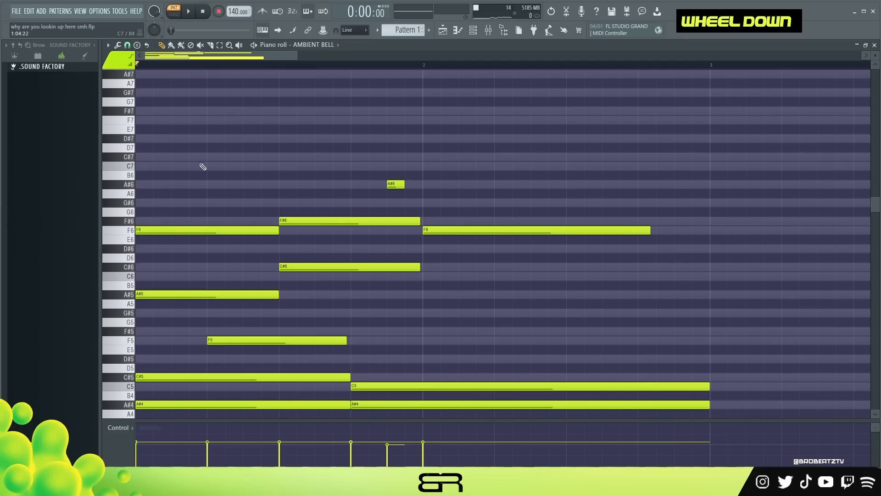
click(144, 158)
click(145, 167)
ctrl+drag(186, 146, 238, 174)
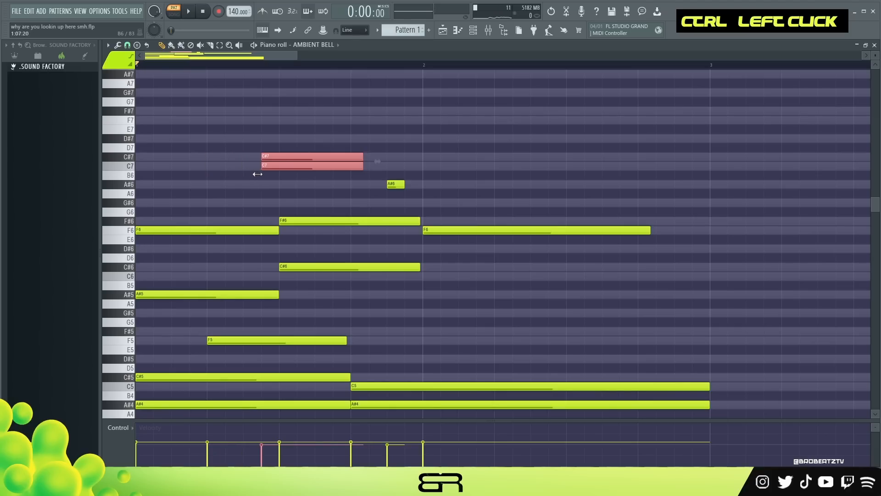
right_click(248, 177)
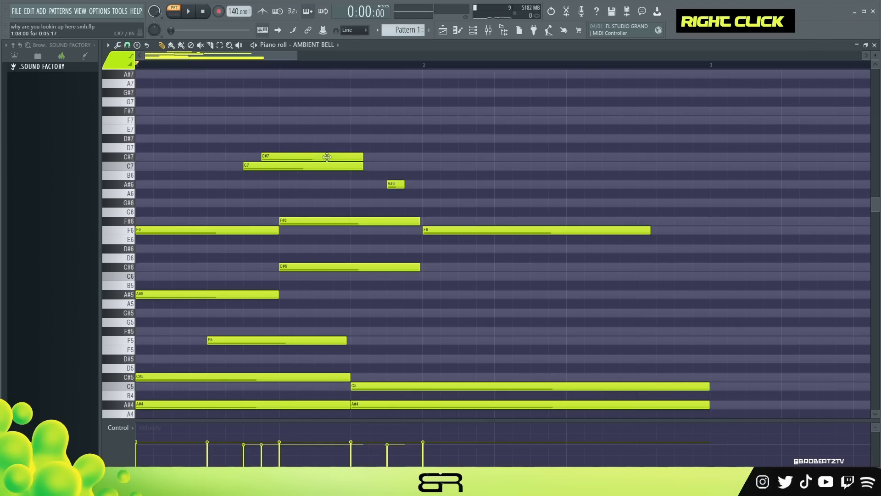
Step: Add a D#7 note on beat 3 of bar 1, trim C7 and C#7 to brief lead-in notes, and play back
click(291, 140)
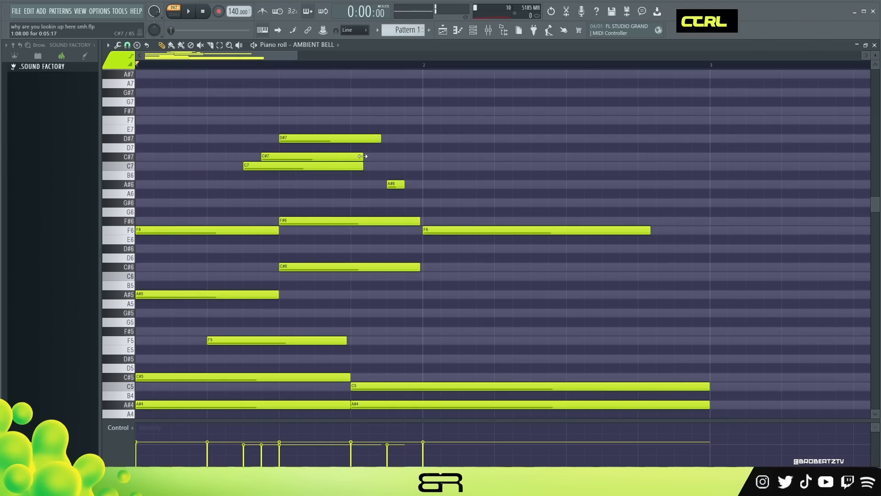
drag(363, 156, 274, 157)
drag(363, 168, 249, 182)
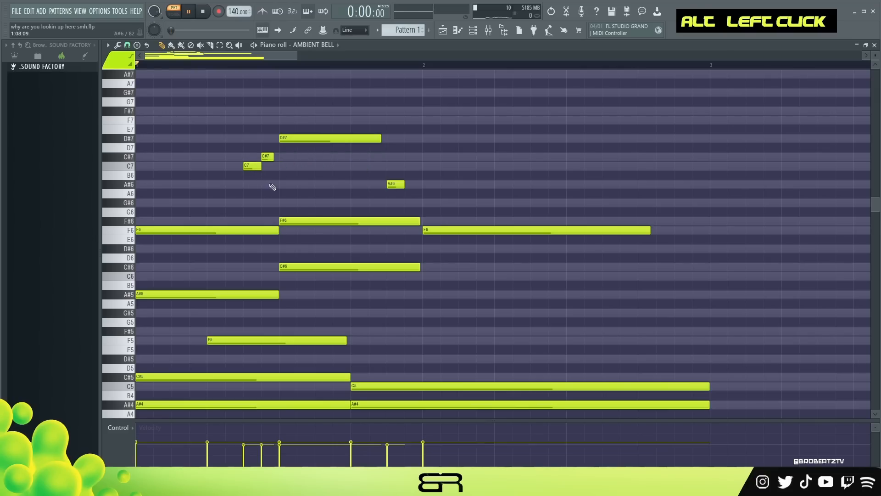
key(space)
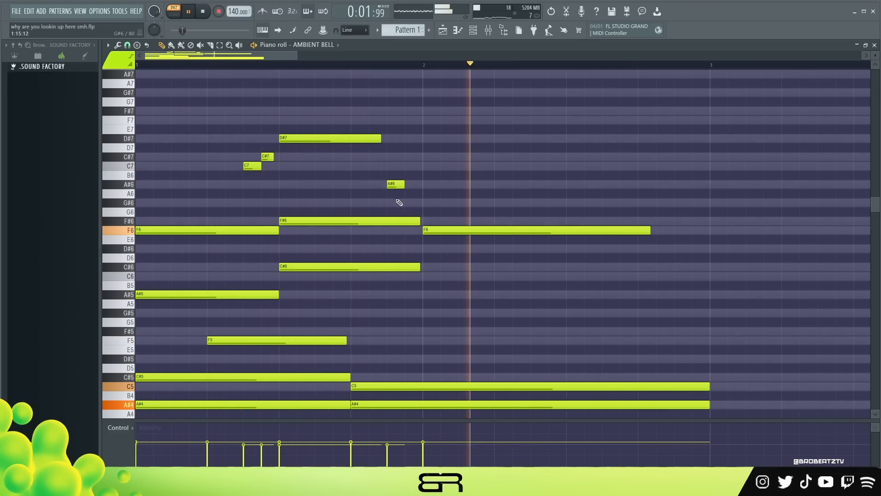
Step: Shorten the A#6 note to half a step, reduce its velocity further, and play back
key(space)
ctrl+click(398, 184)
alt+scroll(403, 182, down, 4)
key(space)
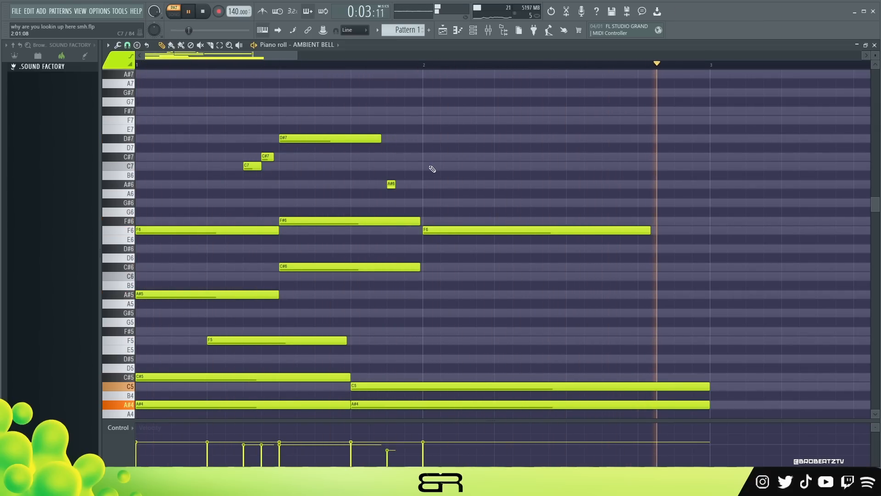
key(space)
alt+scroll(439, 176, down, 2)
alt+scroll(448, 183, up, 1)
Step: Duplicate all notes of the two-bar pattern into bars 3 and 4
ctrl+scroll(449, 183, down, 2)
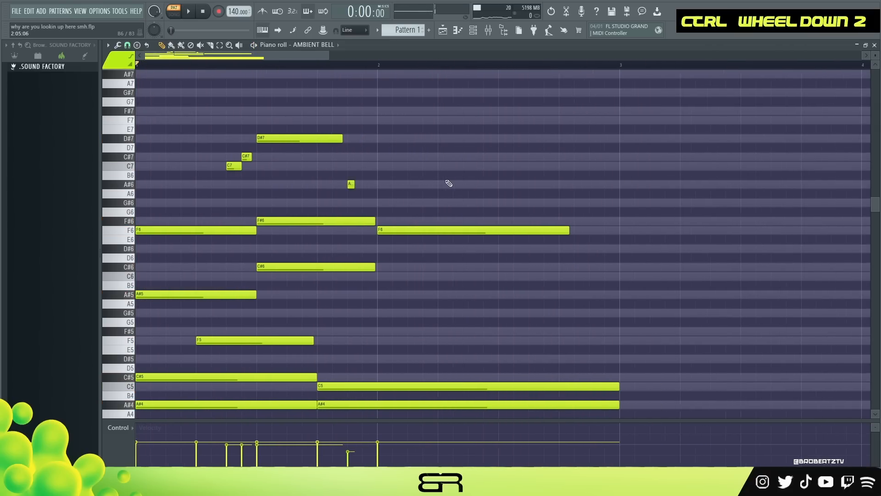
scroll(448, 198, down, 1)
key(ctrl+a)
shift+drag(168, 177, 642, 203)
drag(325, 54, 387, 56)
right_click(474, 111)
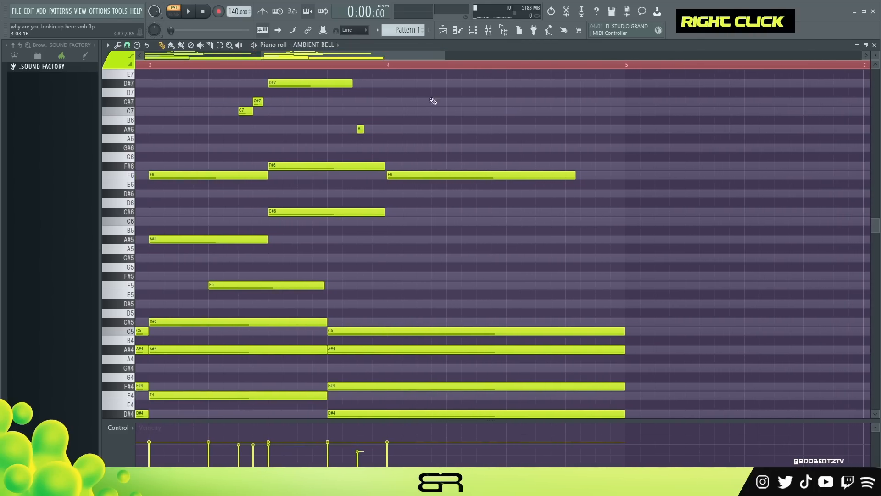
Step: Move the playback position to bar 3 and listen to the duplicated section
double_click(371, 64)
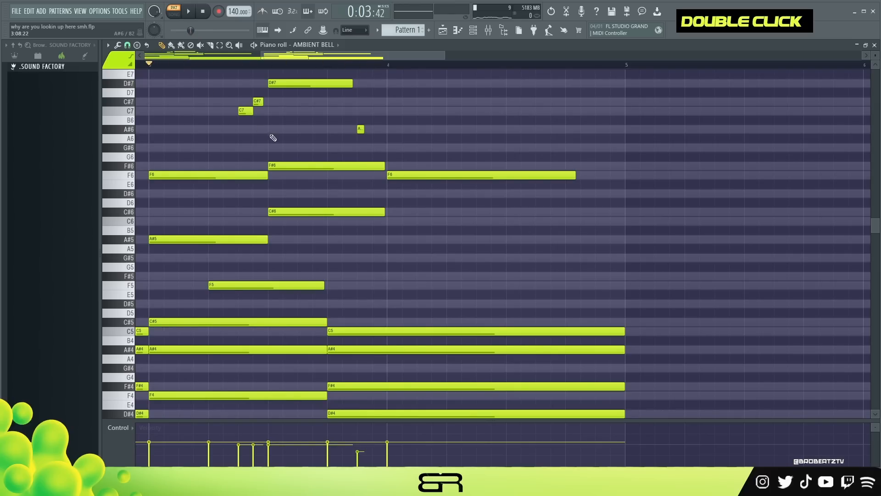
scroll(406, 216, down, 3)
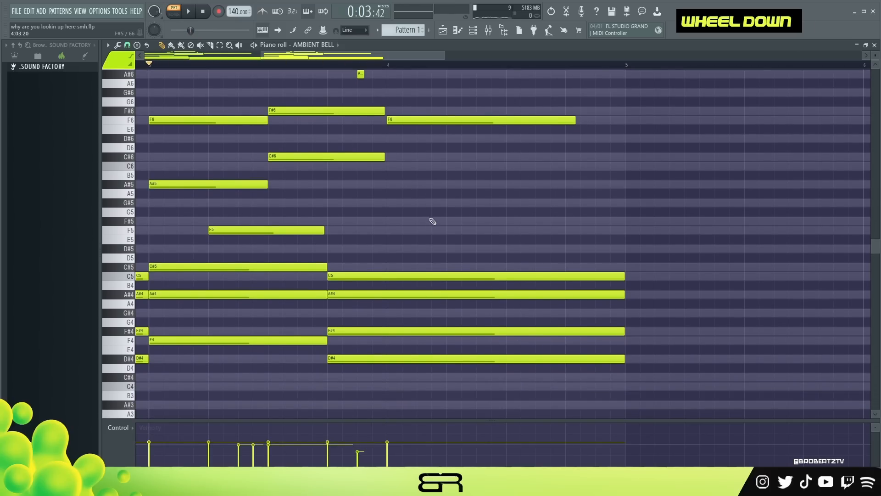
key(space)
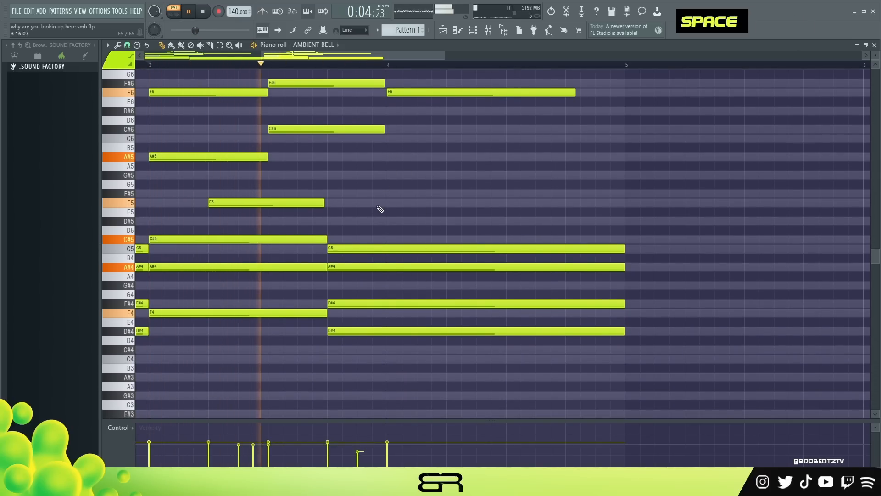
key(space)
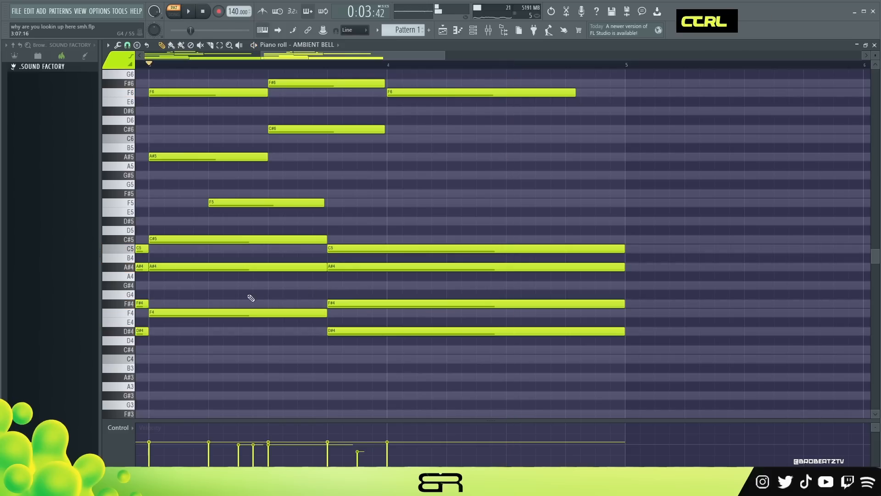
Step: Copy the F4 chord note to beat 3 of bar 4 and shorten it to a little over one beat
ctrl+click(174, 314)
drag(173, 316, 557, 317)
drag(687, 313, 582, 318)
right_click(620, 315)
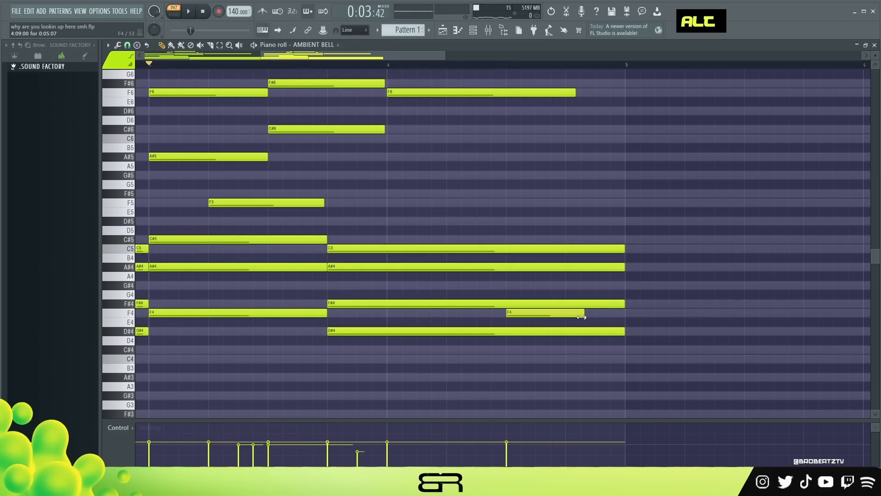
Step: Shorten the long C5 in bar 4, add another C5 on beat 4 ending just before bar 5, and play back
click(566, 248)
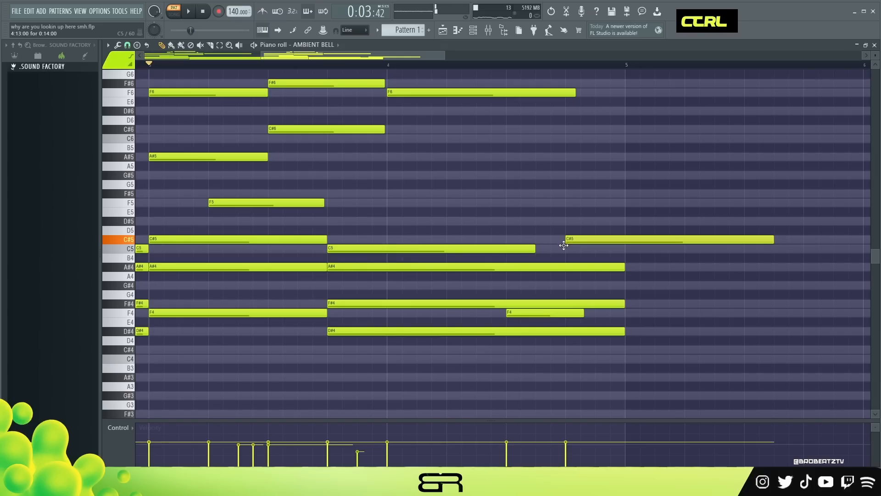
key(space)
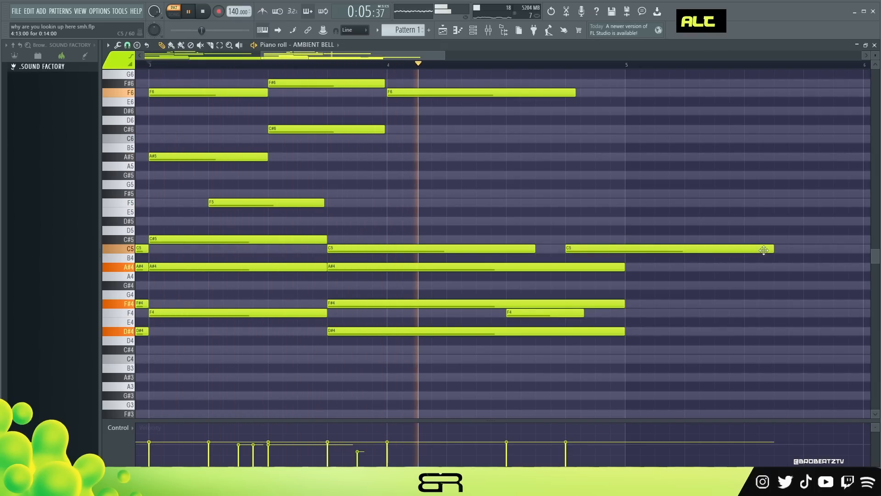
drag(774, 248, 625, 253)
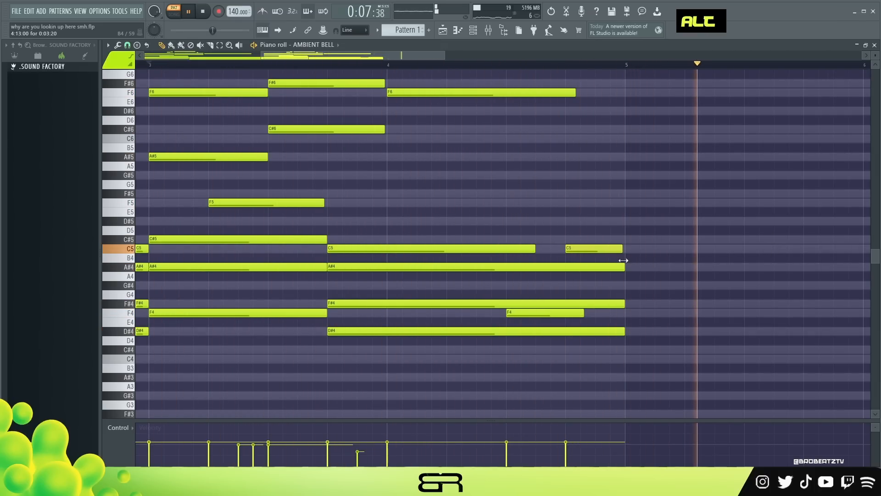
key(space)
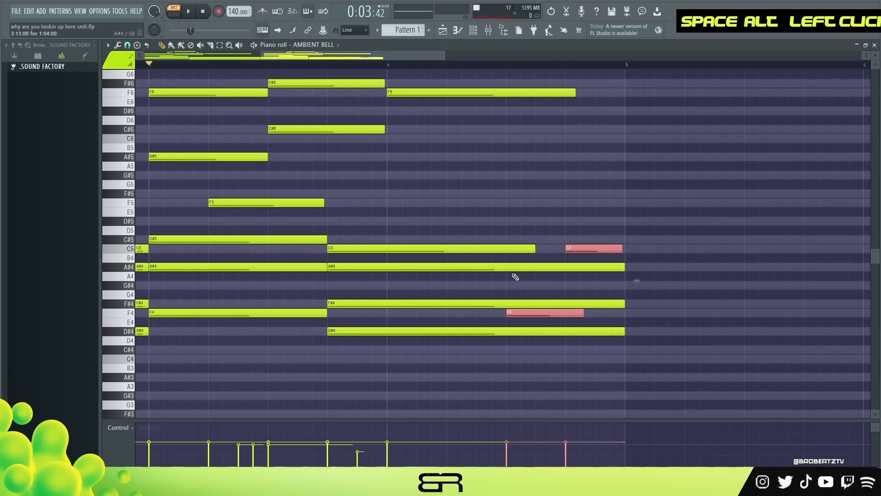
Step: Fit the whole pattern in view and switch the piano roll to the A# Minor channel
right_click(576, 207)
ctrl+right_click(543, 197)
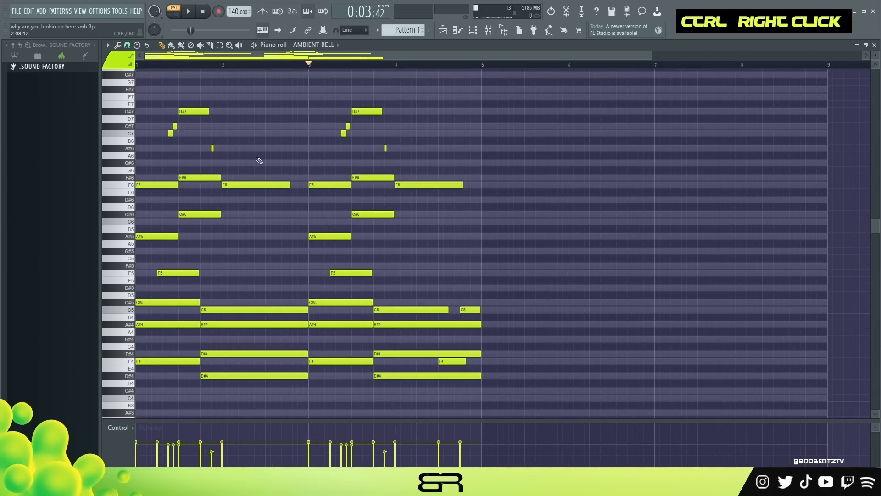
drag(513, 186, 330, 176)
right_click(561, 210)
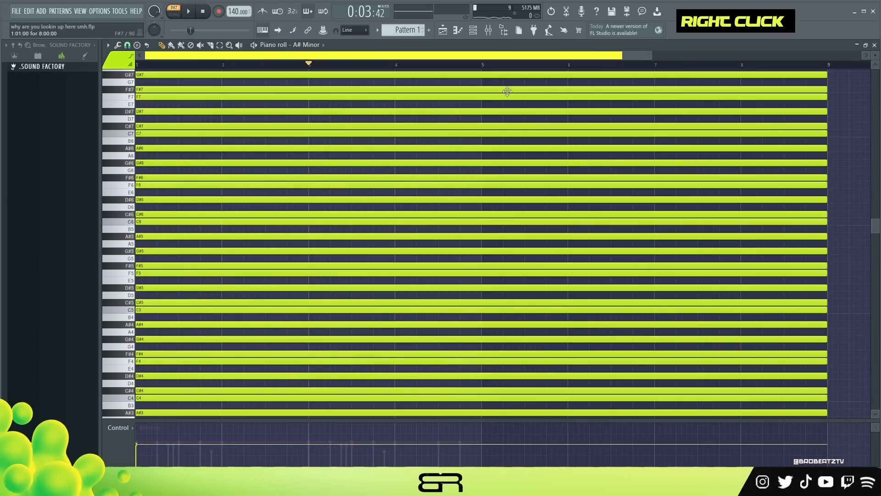
Step: Shorten all the A# Minor guide notes to end at bar 5 and return to the AMBIENT BELL piano roll
key(ctrl+a)
drag(833, 102, 482, 128)
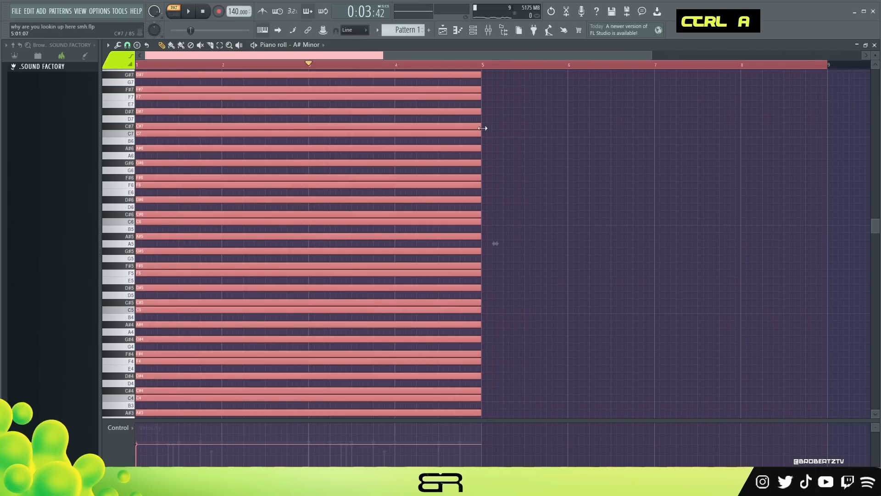
click(475, 30)
click(318, 137)
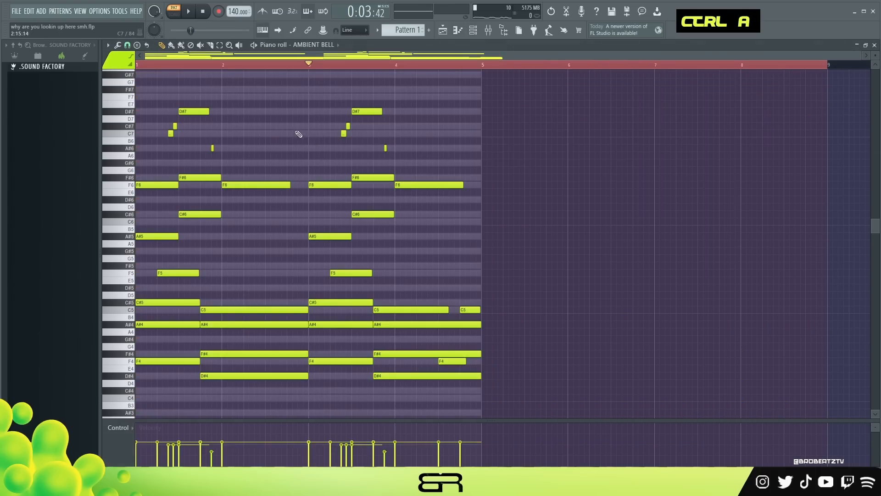
Step: Clear the time selection and play the AMBIENT BELL pattern from the start
drag(214, 65, 55, 61)
double_click(153, 66)
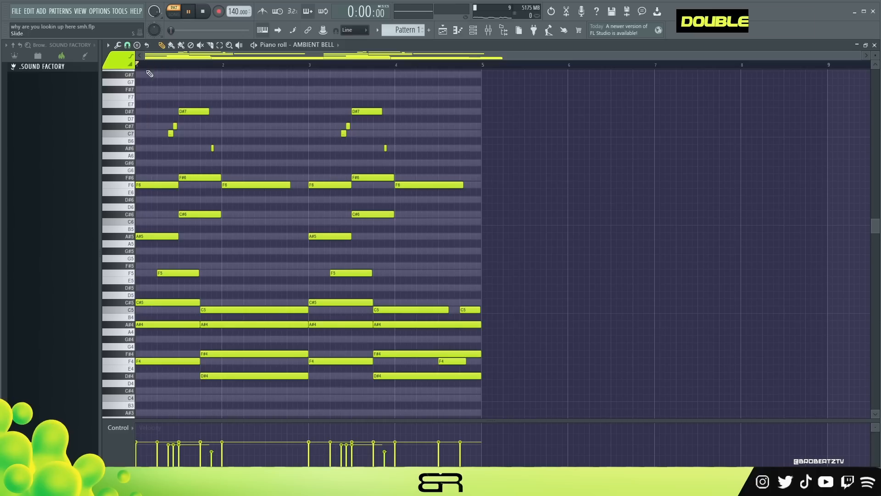
key(space)
right_click(258, 114)
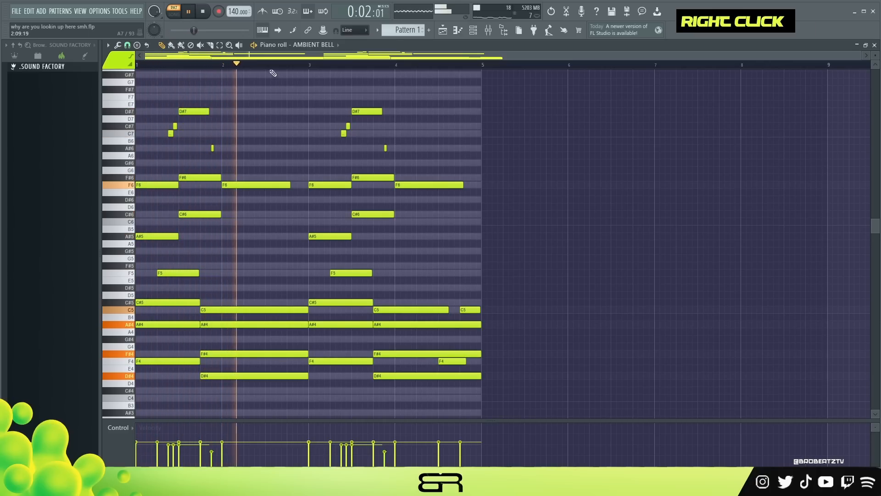
scroll(275, 108, up, 4)
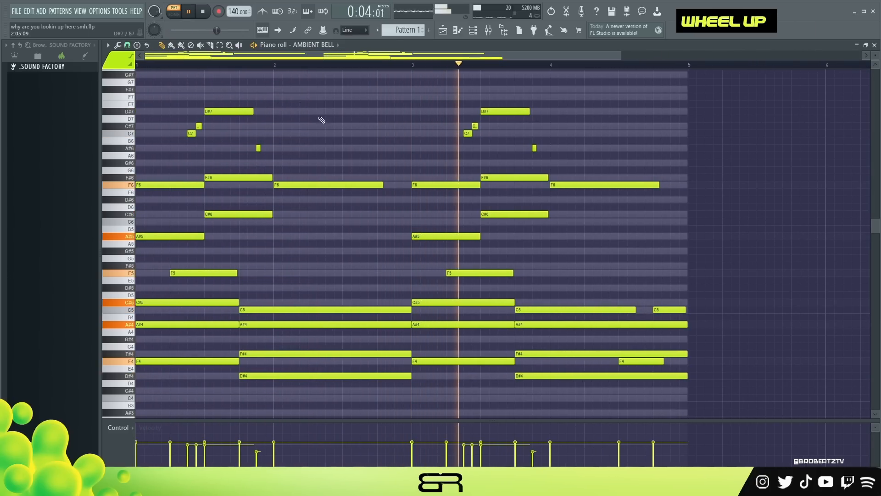
Step: Lengthen the F6 notes in bars 2 and 4 almost to the end of their bars and stop playback
drag(383, 185, 404, 185)
drag(659, 185, 682, 185)
key(space)
Step: Slightly lower the velocity of the short F4 and last C5 in bar 4 and clear the selection
ctrl+click(665, 310)
ctrl+shift+click(645, 361)
alt+scroll(643, 354, down, 2)
right_click(660, 264)
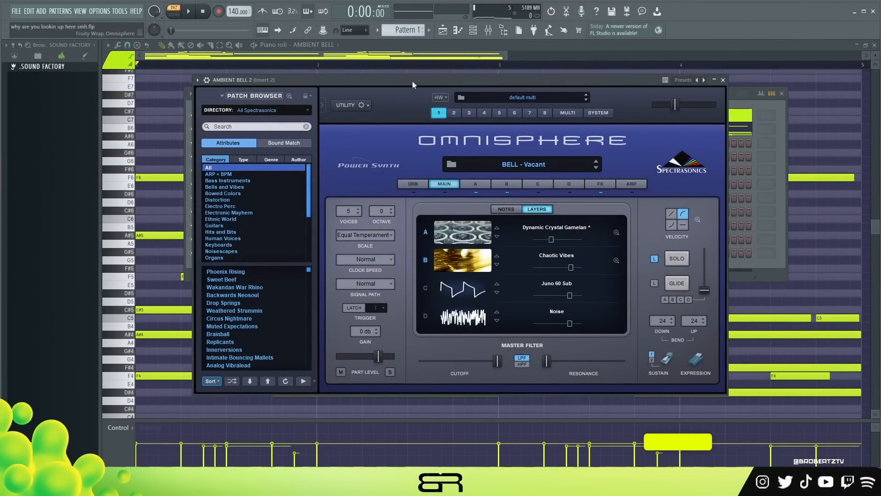
Step: Audition the AMBIENT BELL 2 Omnisphere patch with a few notes and close the instrument
key(e)
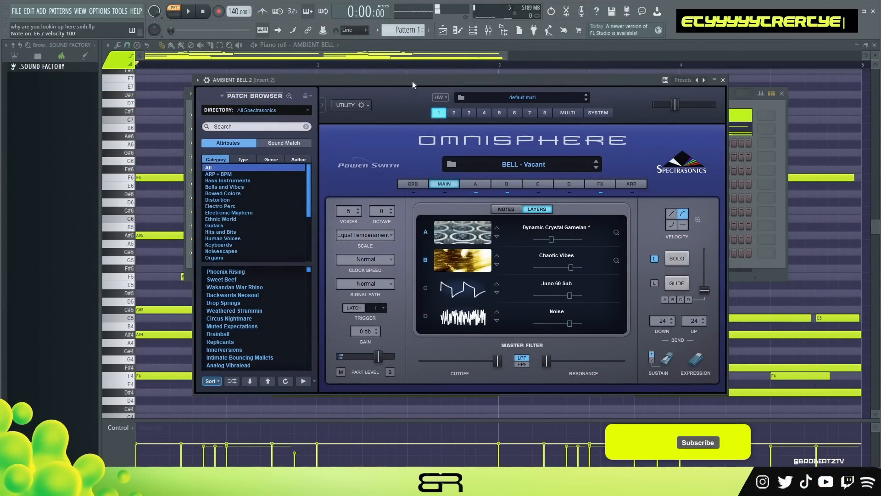
key(r)
key(y)
key(r)
key(y)
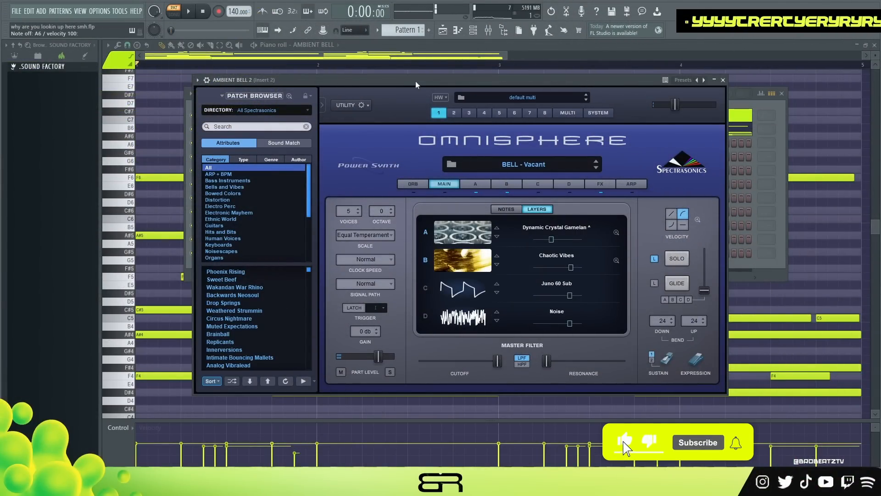
click(723, 80)
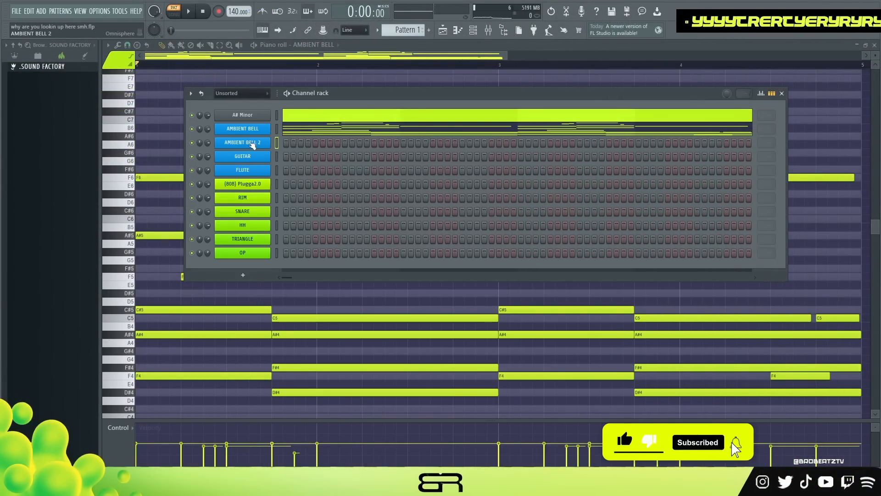
Step: View the AMBIENT BELL 2 piano roll and return to the AMBIENT BELL chords
right_click(252, 146)
click(295, 143)
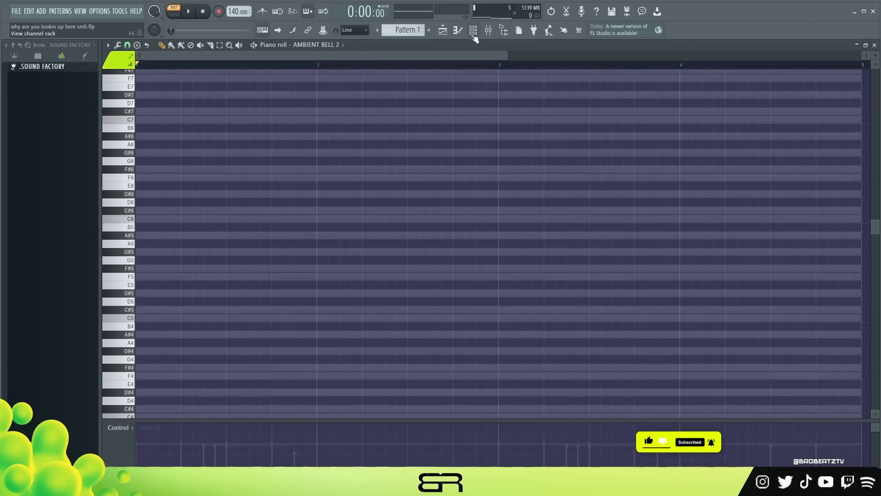
click(473, 30)
click(295, 133)
scroll(275, 151, down, 5)
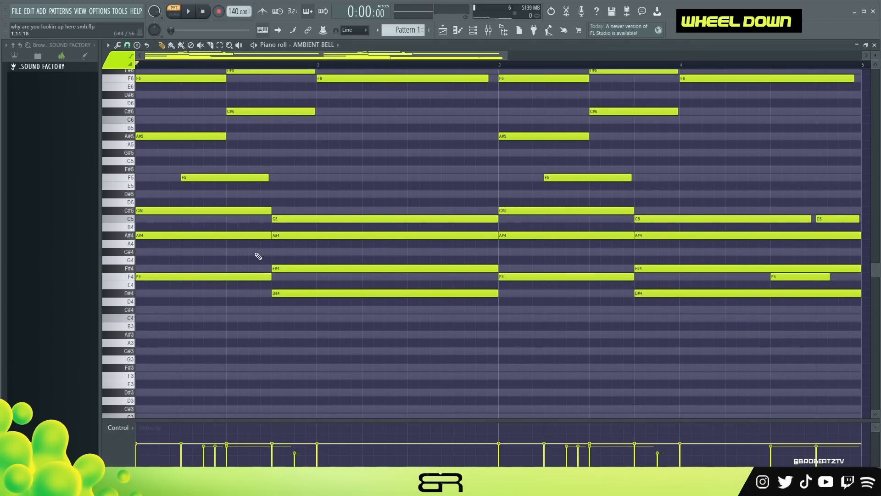
Step: Highlight the first two chords and individual chord notes to examine possible melody starting notes
drag(189, 199, 450, 340)
right_click(233, 272)
mouse_move(147, 199)
mouse_down()
mouse_move(244, 221)
mouse_move(240, 298)
mouse_up()
drag(331, 198, 364, 296)
right_click(183, 230)
drag(161, 224, 181, 240)
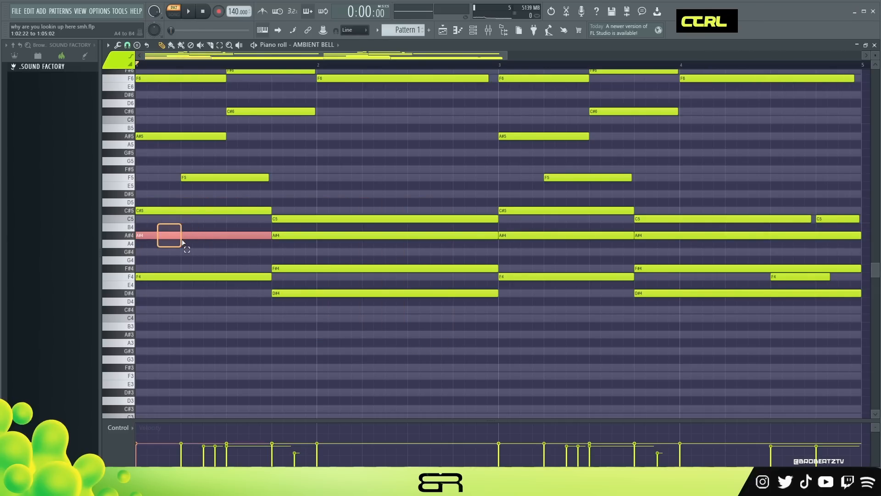
right_click(195, 258)
Step: Copy the C#5 of the first chord and paste it at the start of the AMBIENT BELL 2 piano roll
drag(143, 200, 166, 214)
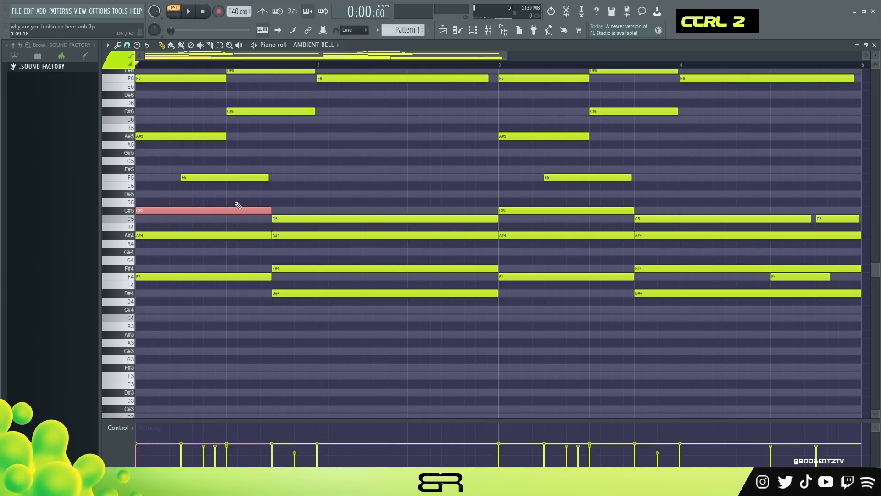
click(473, 31)
right_click(255, 145)
click(292, 143)
key(ctrl+v)
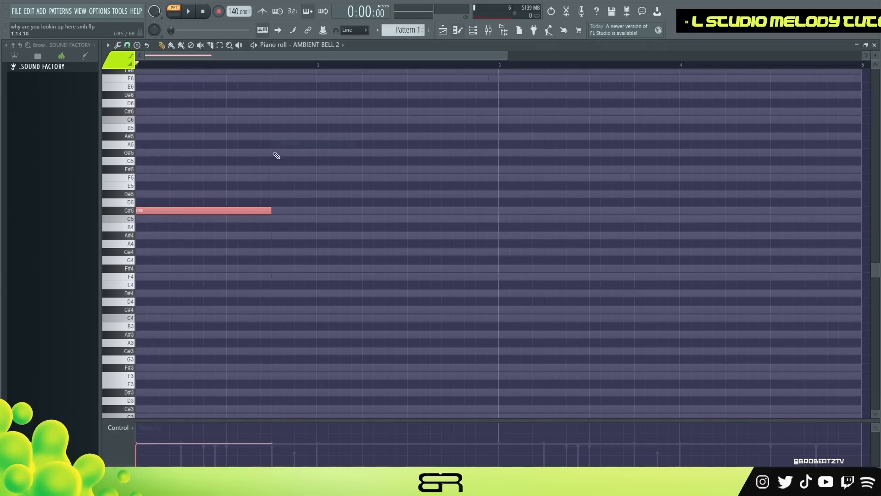
Step: Slightly raise the pasted C#5's velocity and shorten the note to one beat while previewing it
key(space)
click(151, 437)
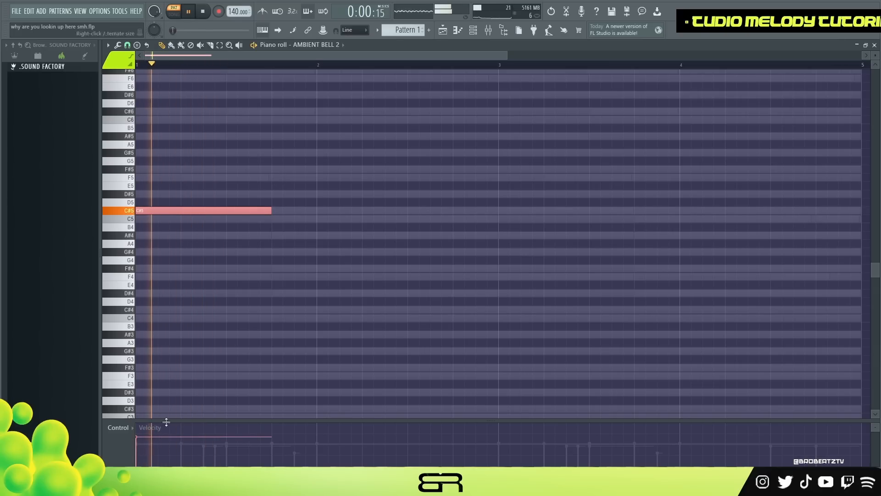
right_click(288, 309)
key(space)
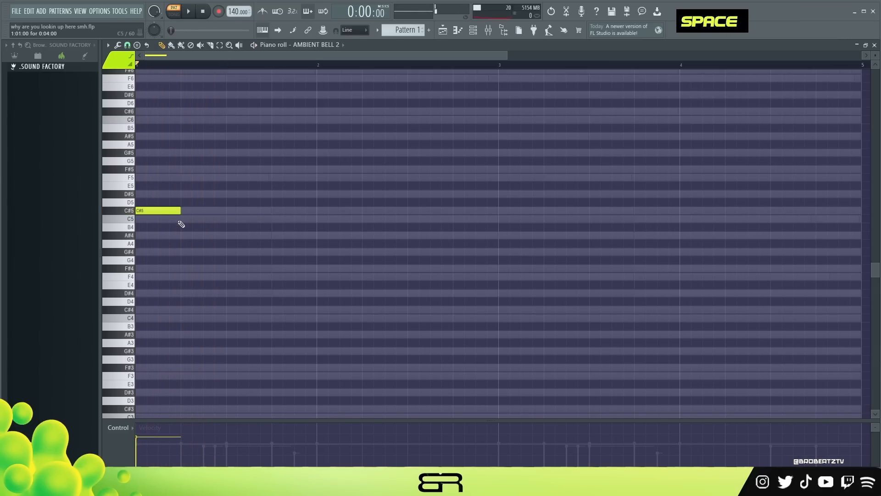
scroll(193, 71, up, 3)
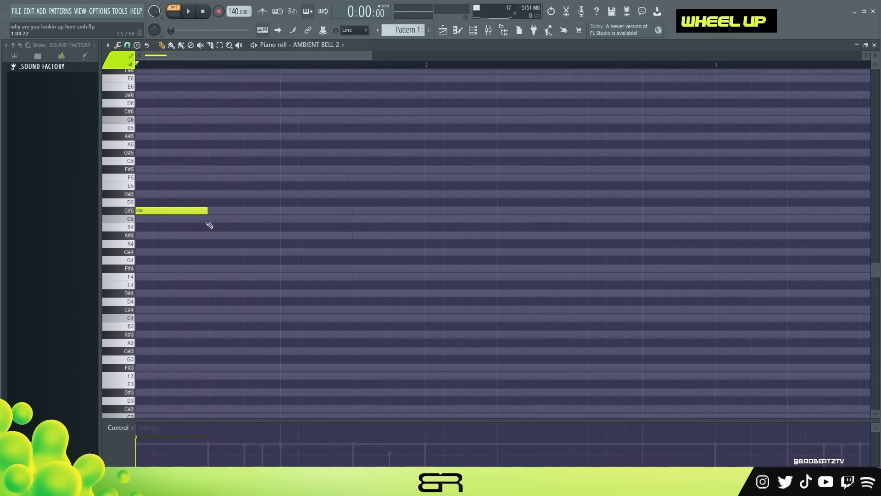
Step: Add a one-beat A#4 on beat 2 of bar 1 and play back the melody
ctrl+click(151, 207)
key(space)
drag(218, 219, 223, 244)
key(space)
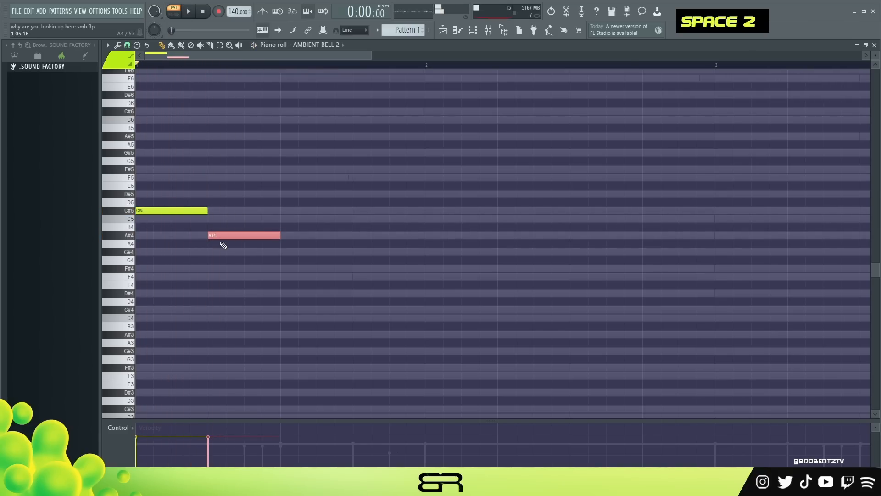
key(space)
Step: Add one-beat notes, C#5 on beat 4 of bar 1 and F5 at the start of bar 2, and play back
drag(205, 209, 351, 211)
key(shift+space)
key(space)
key(space)
click(433, 178)
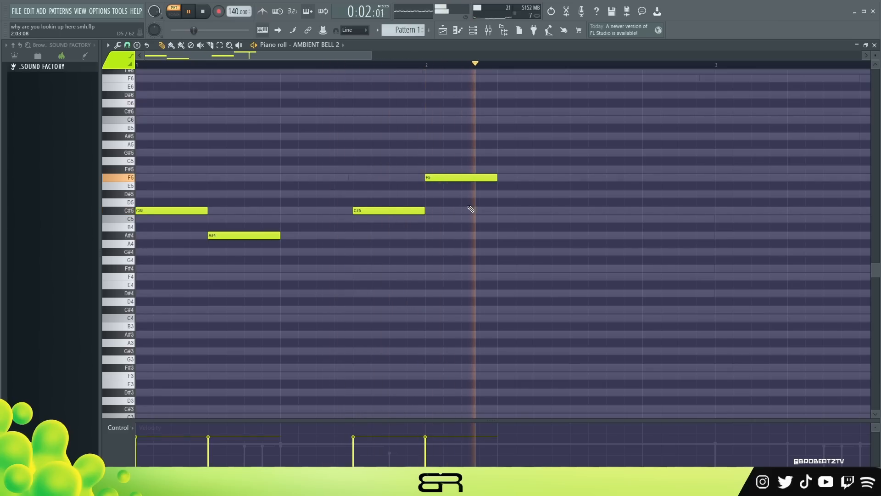
key(space)
key(space)
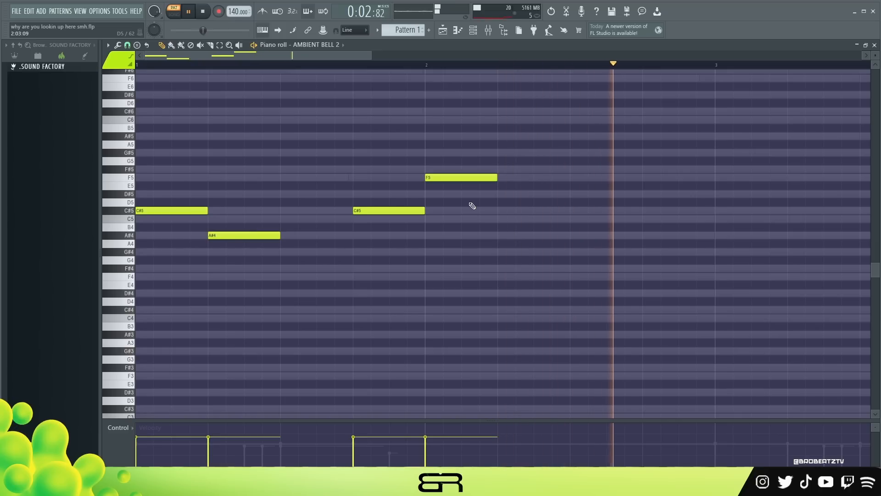
key(space)
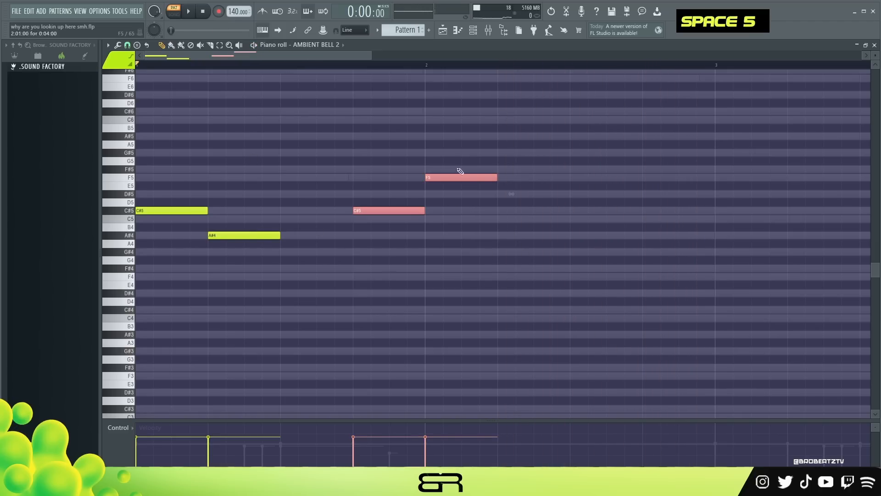
right_click(460, 171)
Step: Copy the four-note melody to the start of bar 3 and deselect the notes
drag(368, 57, 508, 83)
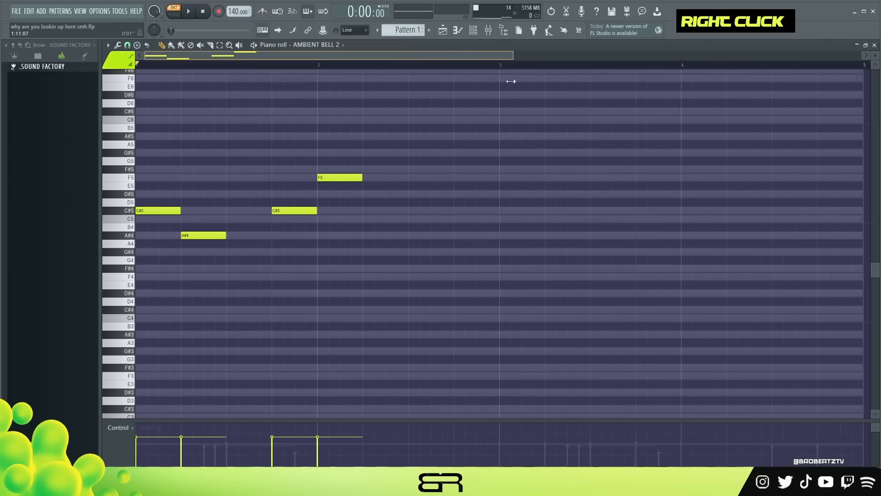
key(ctrl)
drag(375, 159, 138, 246)
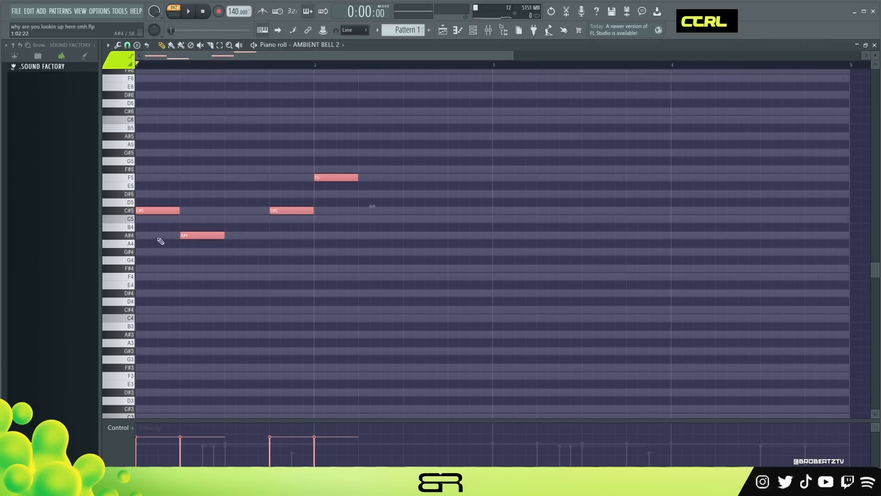
drag(150, 211, 506, 212)
right_click(503, 176)
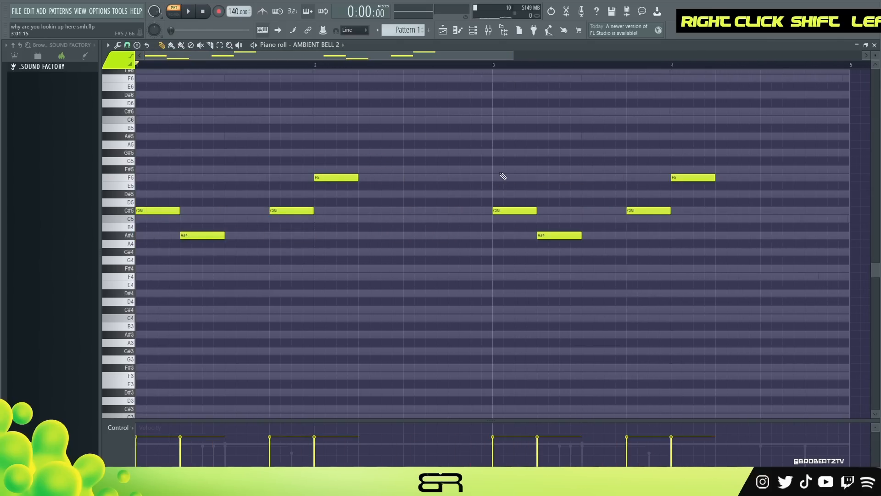
Step: Add a one-beat D#5 on beat 3 of bar 4 by copying the last F5, and start playback
ctrl+click(693, 179)
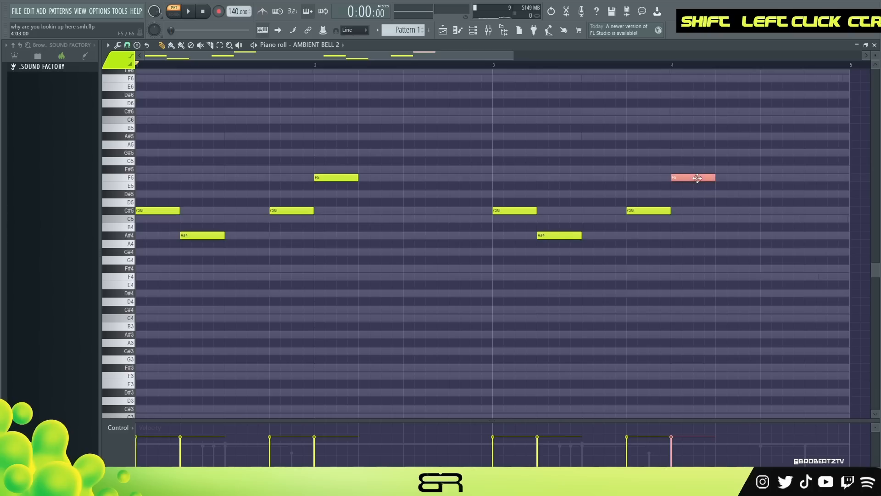
drag(776, 200, 788, 200)
right_click(771, 222)
key(space)
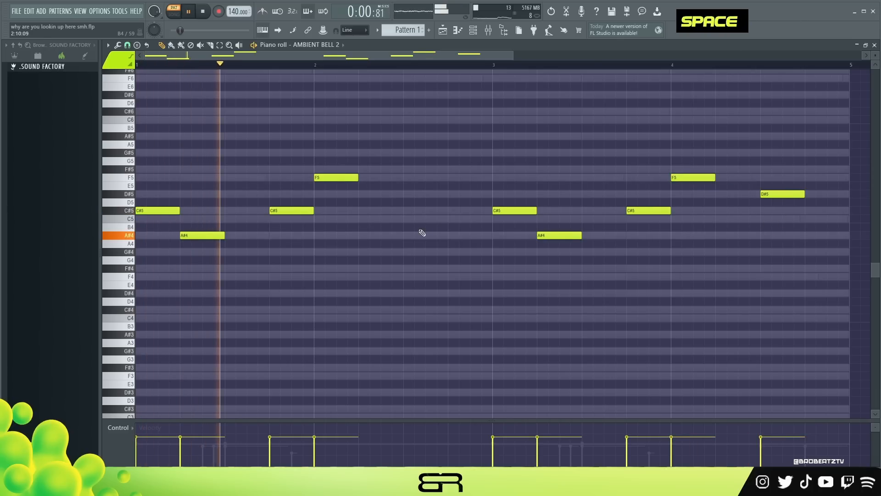
Step: Try the whole AMBIENT BELL 2 melody one octave higher, return it to its original octave and clear the time selection
key(ctrl)
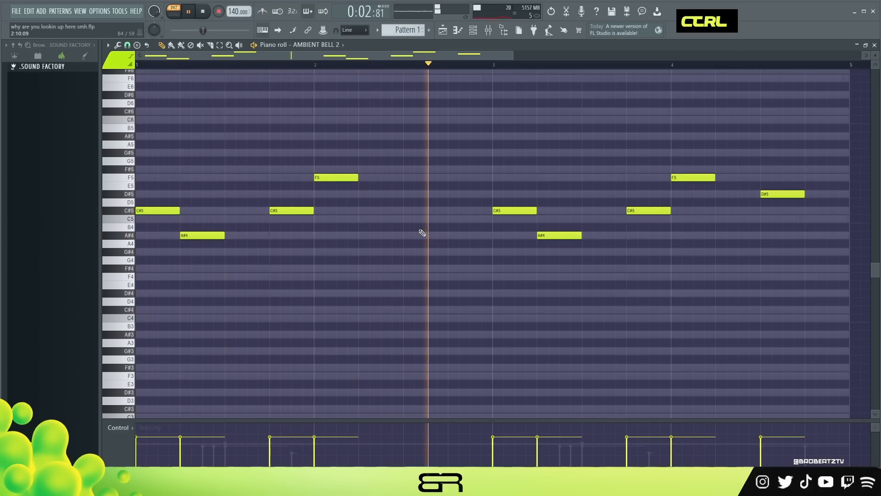
key(ctrl+a)
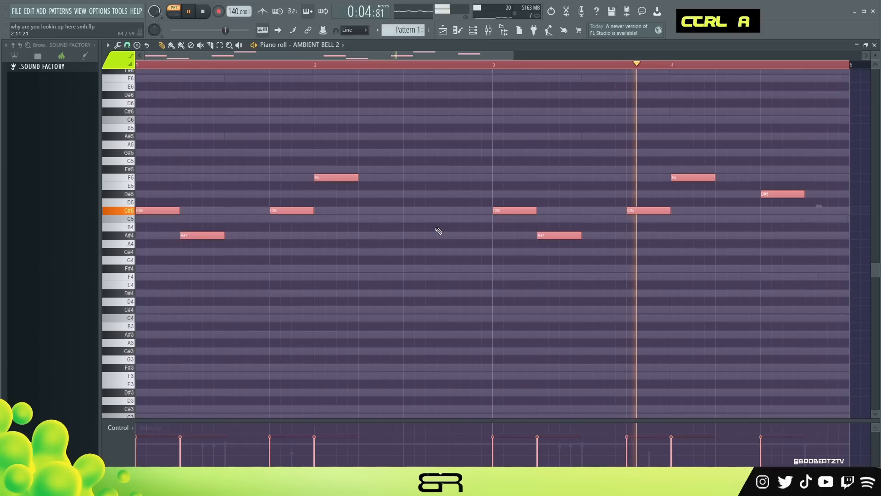
key(ctrl+Up)
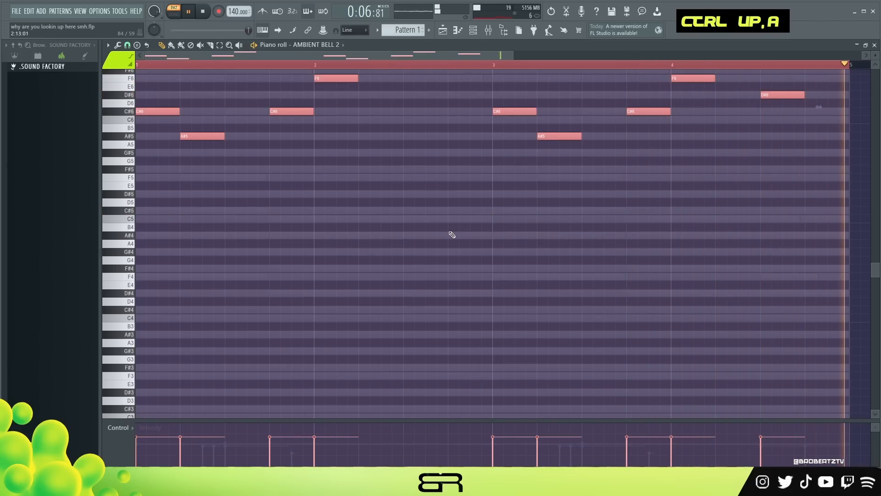
key(space)
key(ctrl+Down)
key(space)
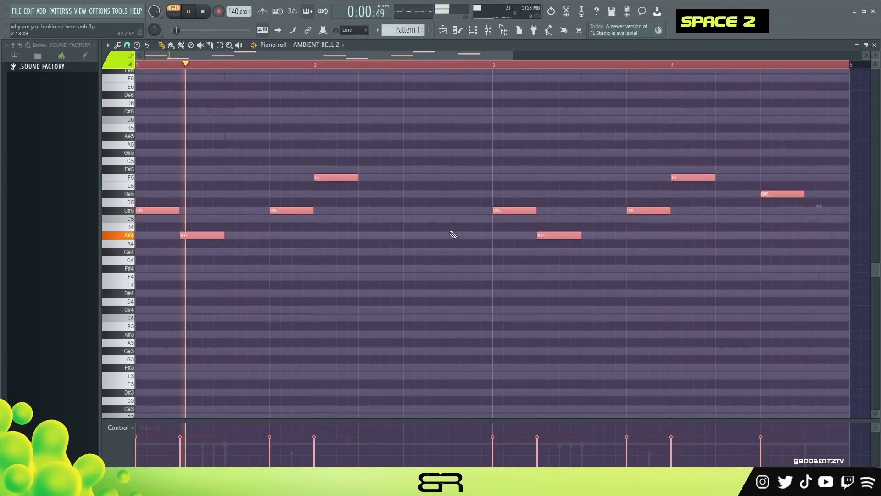
right_click(321, 96)
key(space)
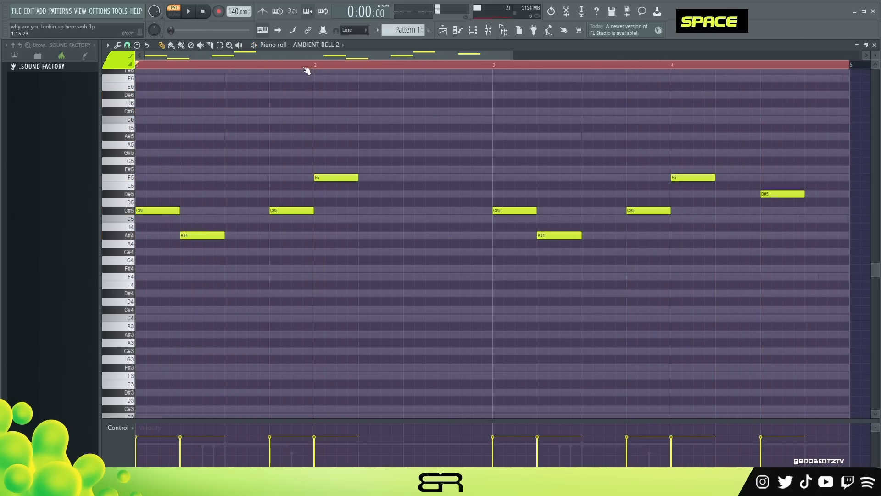
double_click(304, 65)
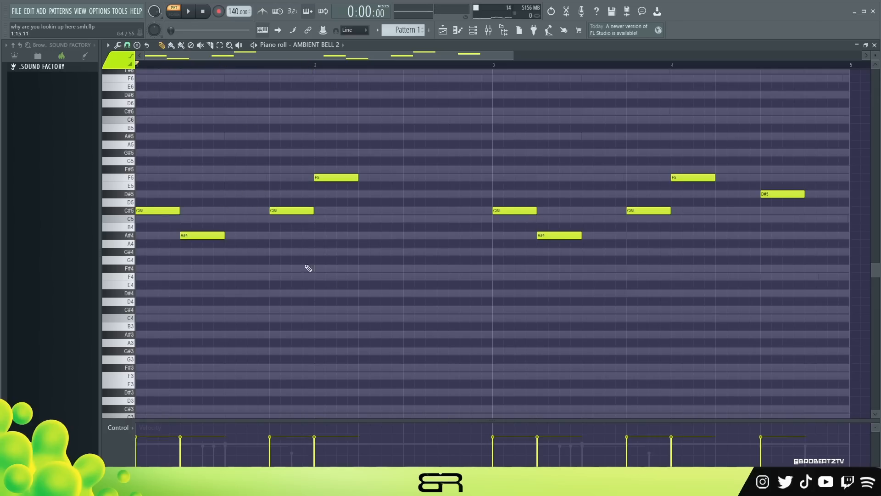
Step: View the GUITAR channel's Kontakt nylon guitar, move its window aside, audition it and close it
click(472, 35)
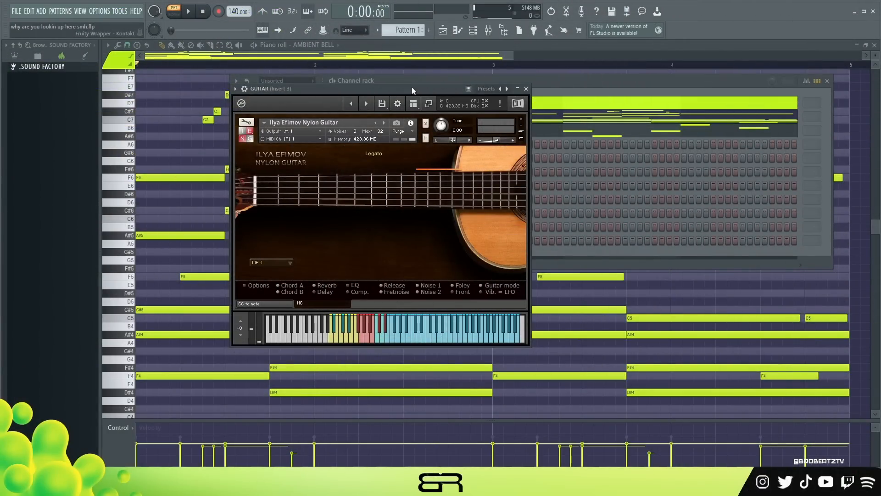
drag(412, 87, 611, 68)
click(635, 324)
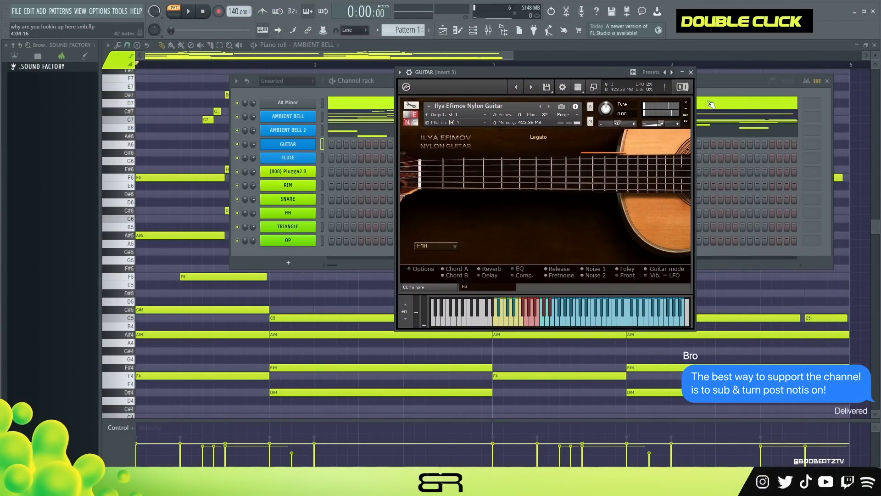
click(691, 73)
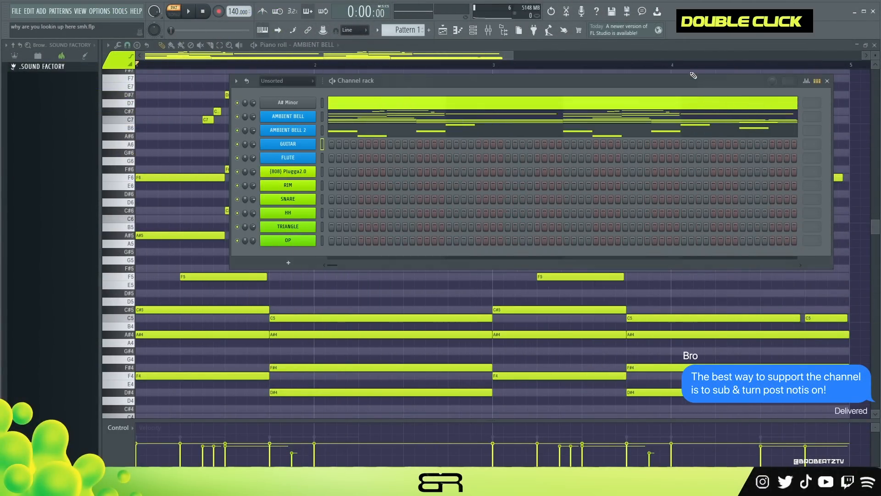
Step: Copy the first chord, the short C7 and C#7 in bar 1, and the long F6 in bar 2 of AMBIENT BELL
right_click(170, 270)
drag(154, 299, 194, 394)
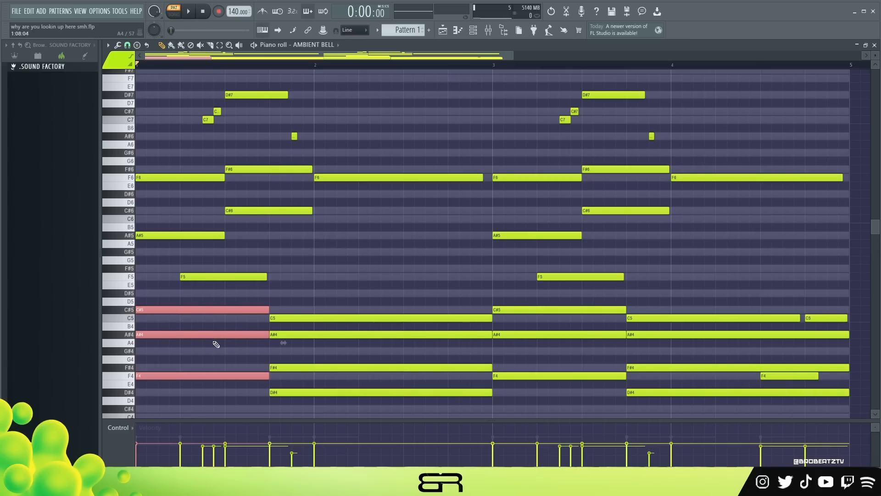
ctrl+shift+click(343, 177)
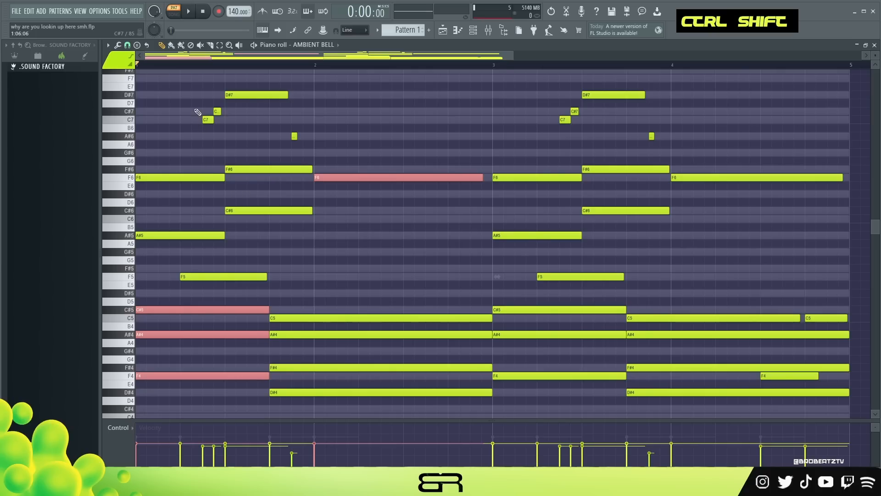
ctrl+shift+drag(199, 102, 241, 138)
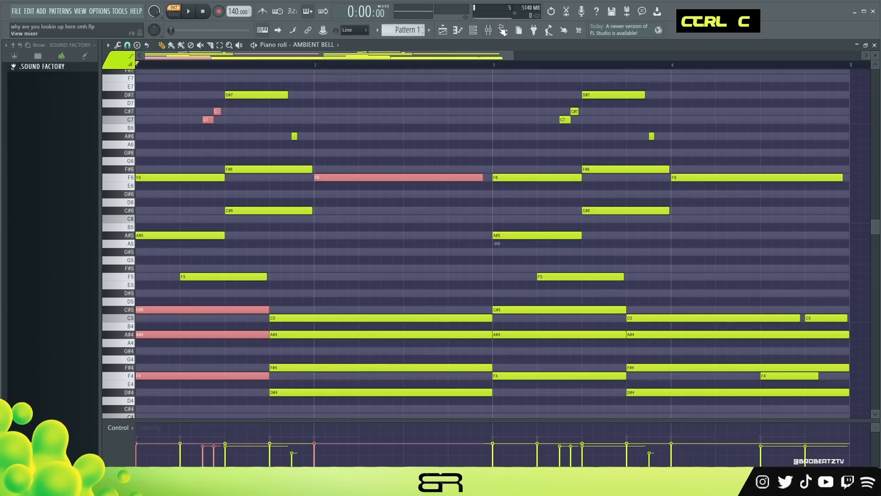
Step: Paste the copied notes into the GUITAR channel's piano roll and deselect them
click(473, 31)
right_click(297, 145)
click(331, 141)
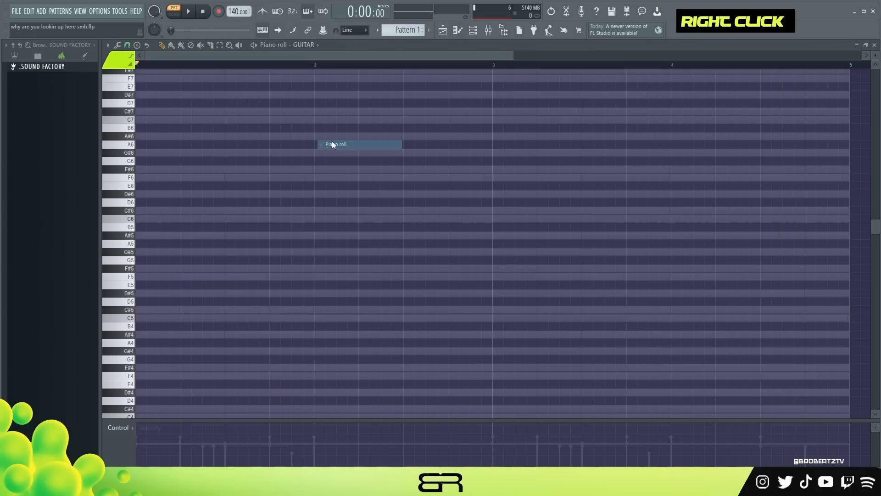
key(ctrl+v)
scroll(257, 186, down, 2)
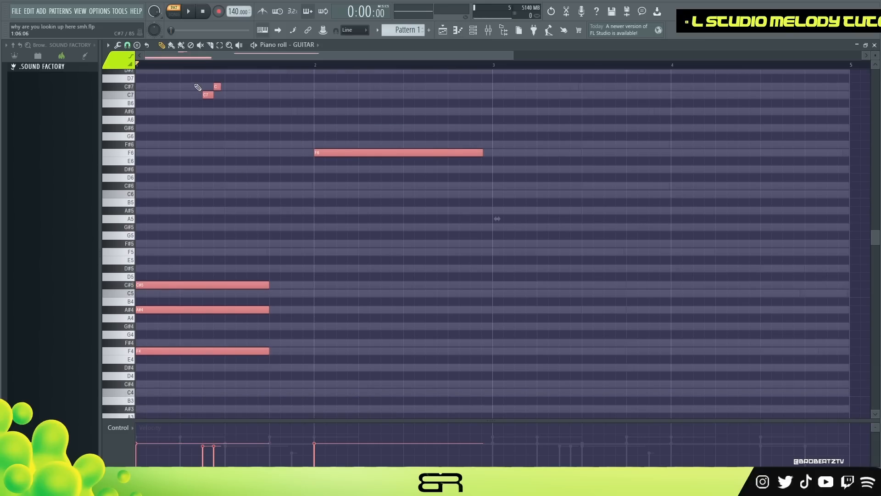
scroll(191, 71, up, 2)
right_click(243, 249)
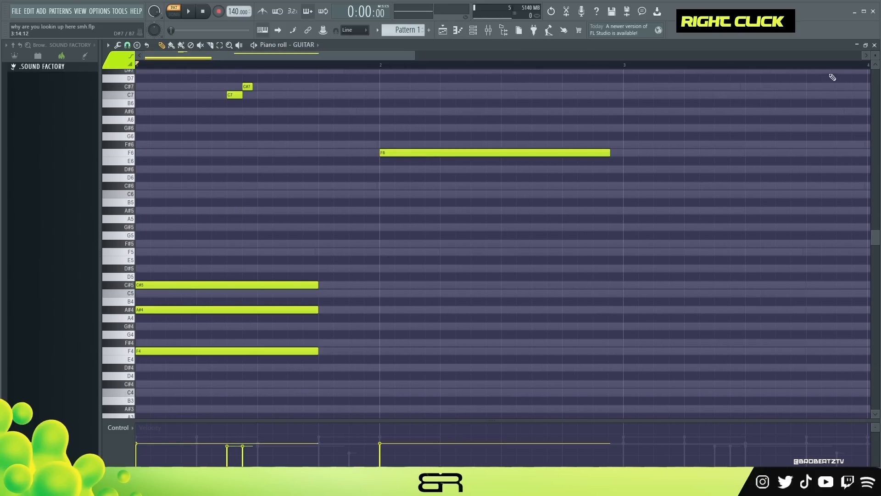
Step: Shorten the three guitar chord notes to eight steps, and the F4 further to about five steps
drag(878, 58, 878, 67)
scroll(340, 232, down, 1)
scroll(339, 232, down, 1)
drag(291, 227, 284, 356)
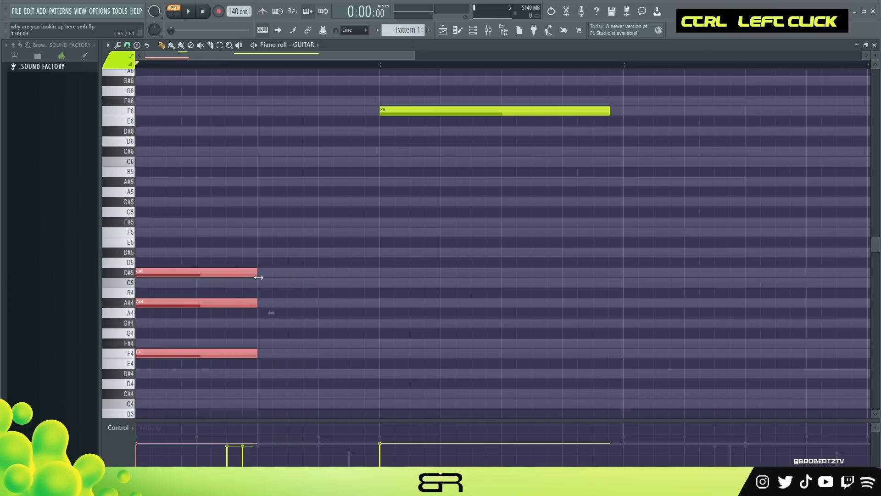
right_click(282, 353)
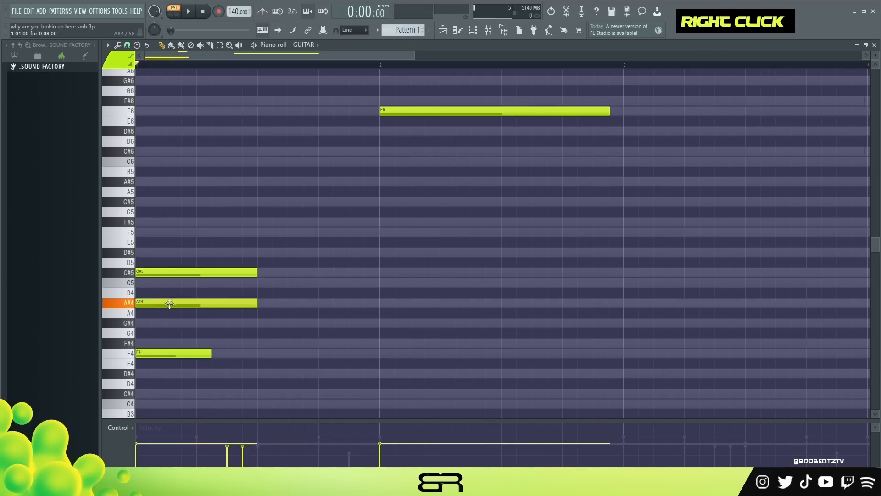
Step: Stagger the chord by starting A#4 at step 3 and C#5 at step 5, and add an eight-step F4 at step 7
drag(169, 304, 192, 304)
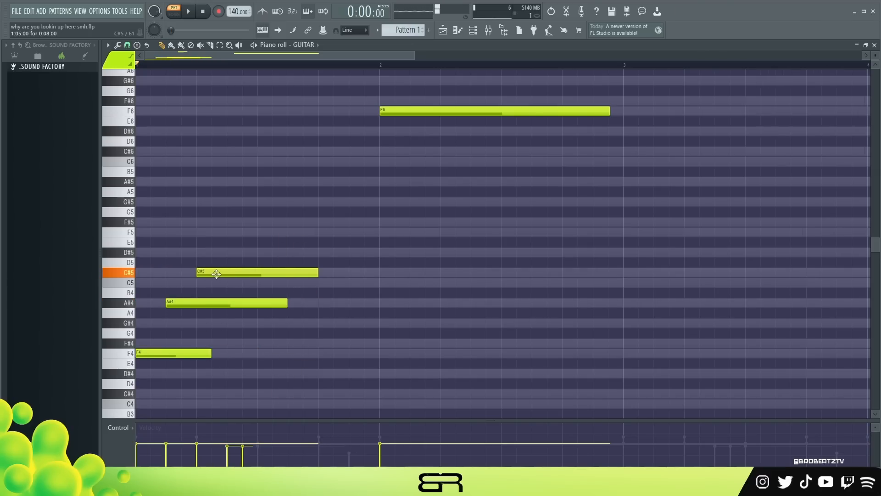
key(space)
key(space)
click(229, 353)
key(space)
key(space)
key(space)
Step: Lower the short C7 and C#7 guitar notes in bar 1 by one octave
scroll(316, 294, up, 4)
key(space)
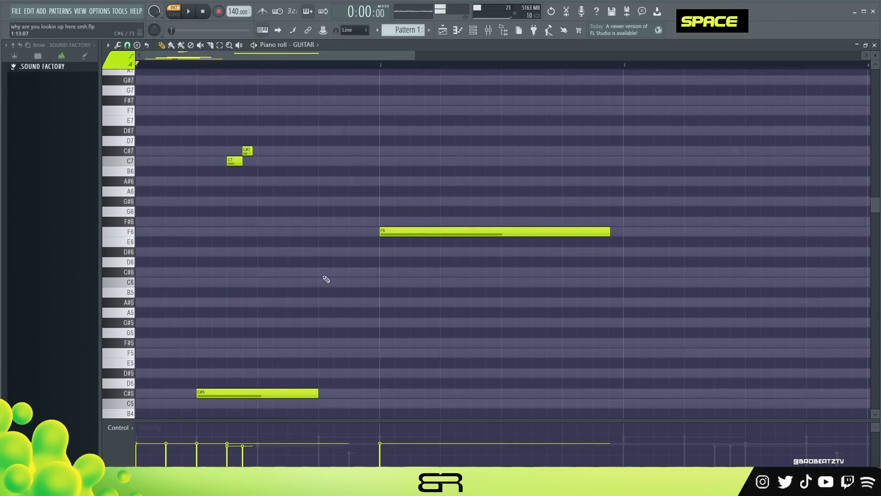
key(space)
drag(271, 134, 213, 179)
key(space)
key(ctrl+Down)
scroll(275, 271, down, 3)
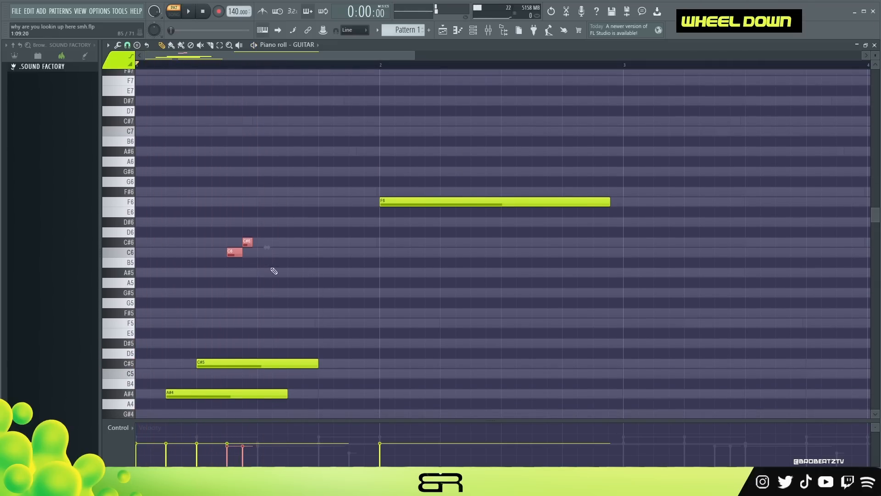
Step: Rearrange the two short notes into a C#6 at step 9 and a longer C6 at step 12 of bar 1, and audition them
key(space)
key(space)
drag(232, 255, 258, 256)
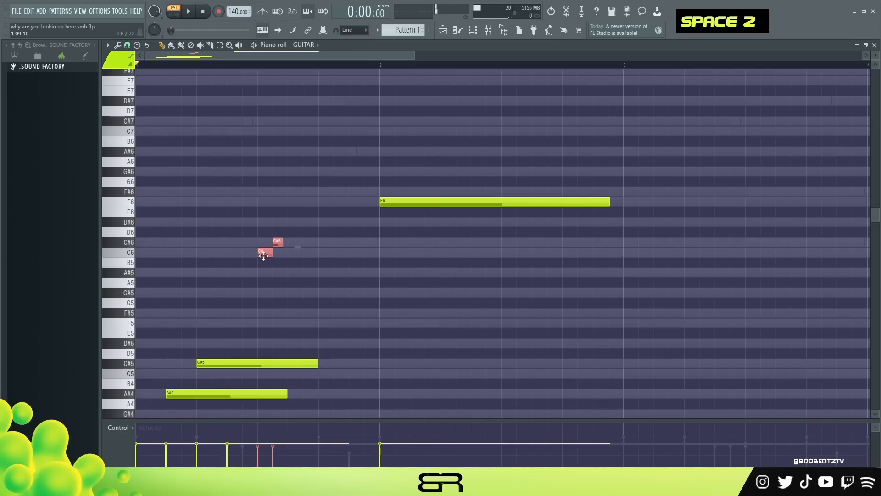
right_click(268, 250)
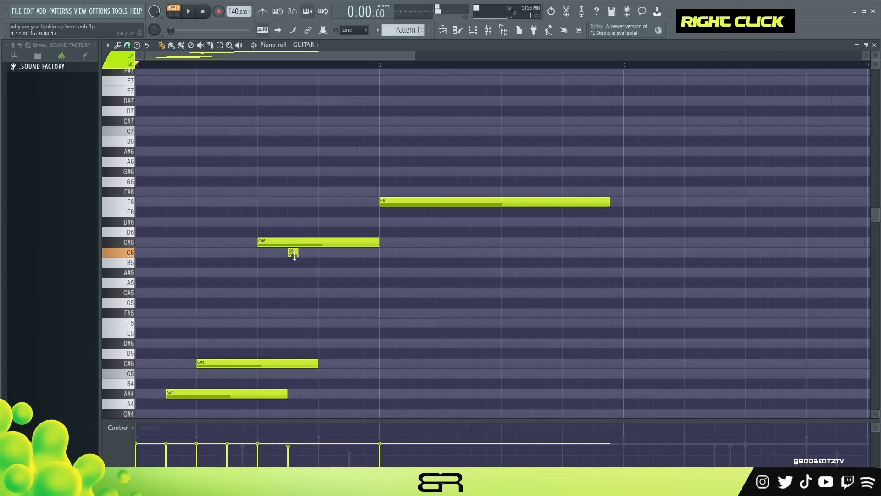
drag(313, 254, 297, 242)
key(space)
key(space)
key(space)
key(space)
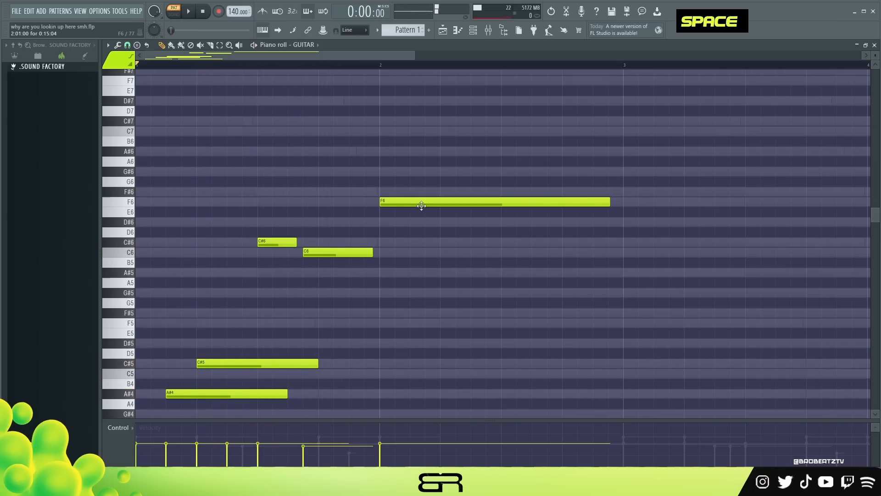
Step: Lower the long F6 one octave to F5, start it at step 15 of bar 1 and play the guitar phrase
ctrl+click(422, 206)
key(ctrl+Down)
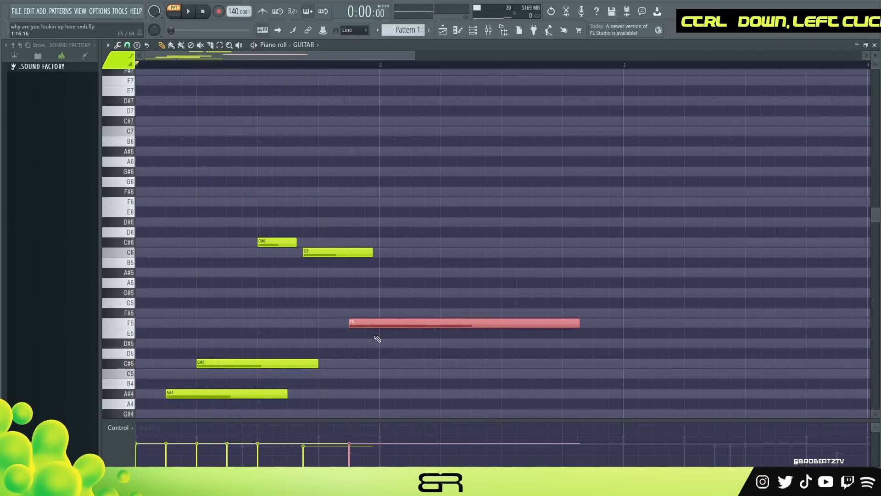
scroll(378, 339, down, 3)
key(space)
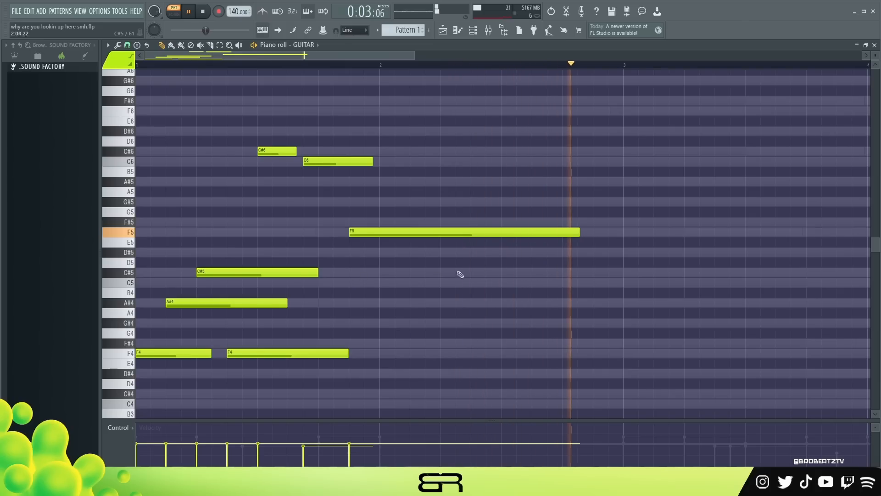
Step: Shorten the long F5 to about 13 steps and the second F4 to about two and a half steps
key(space)
drag(583, 233, 549, 233)
key(space)
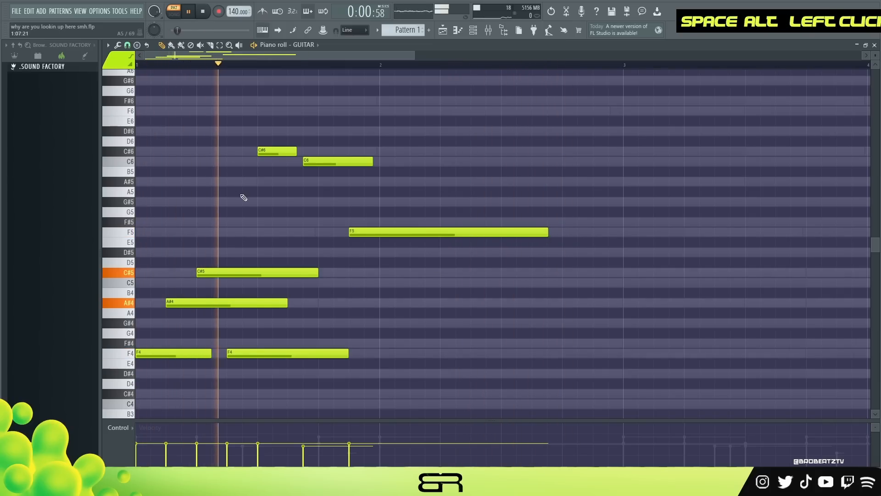
key(space)
drag(350, 355, 267, 353)
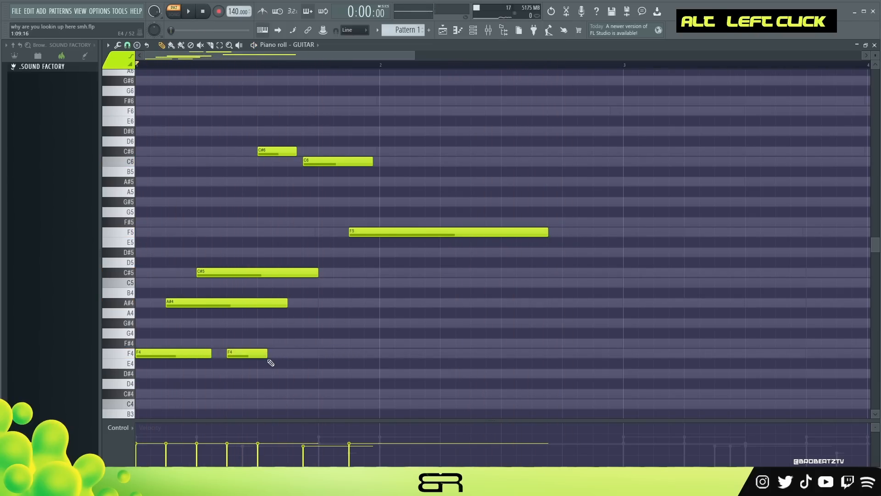
key(space)
key(space)
Step: Slightly lower the velocity of the C6 and the long F5, and shorten the C6 to three steps
ctrl+drag(349, 172, 333, 154)
alt+scroll(334, 173, down, 1)
right_click(399, 177)
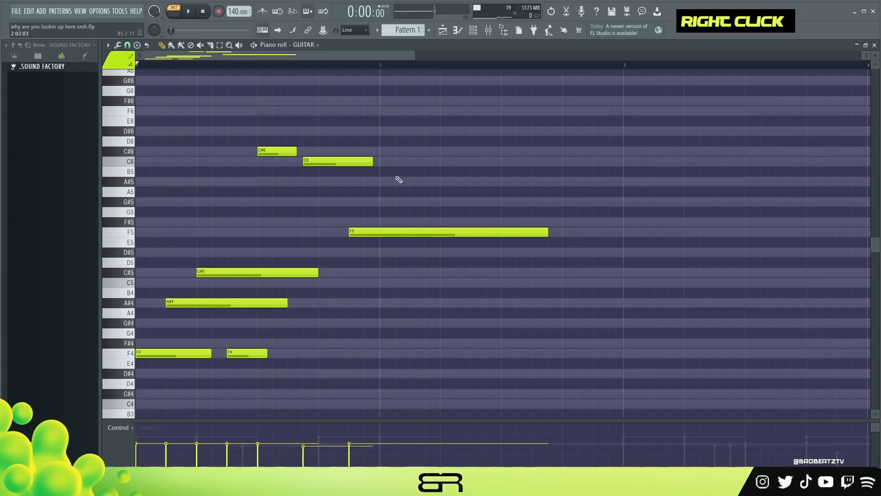
key(space)
alt+scroll(406, 255, down, 2)
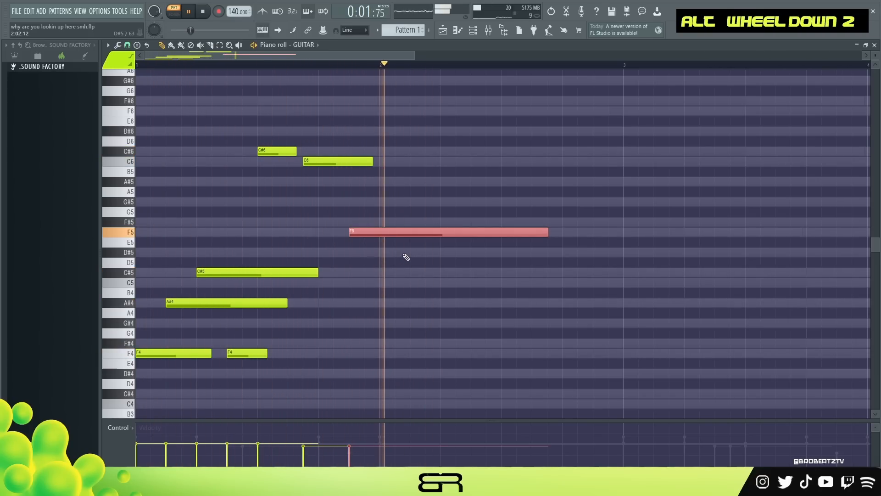
key(space)
key(space)
alt+drag(373, 163, 348, 165)
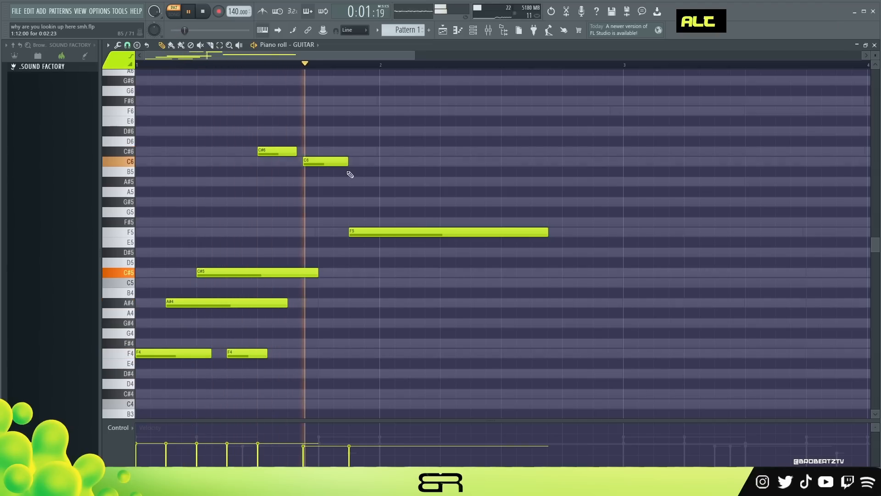
key(space)
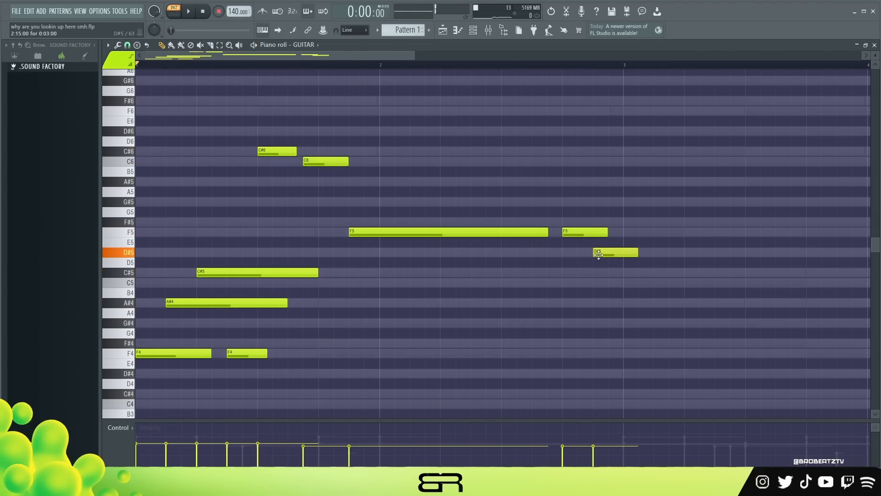
Step: Add an F5 of about two steps at step 13 and a D#5 of about one step at step 15 of bar 2
alt+drag(635, 253, 597, 236)
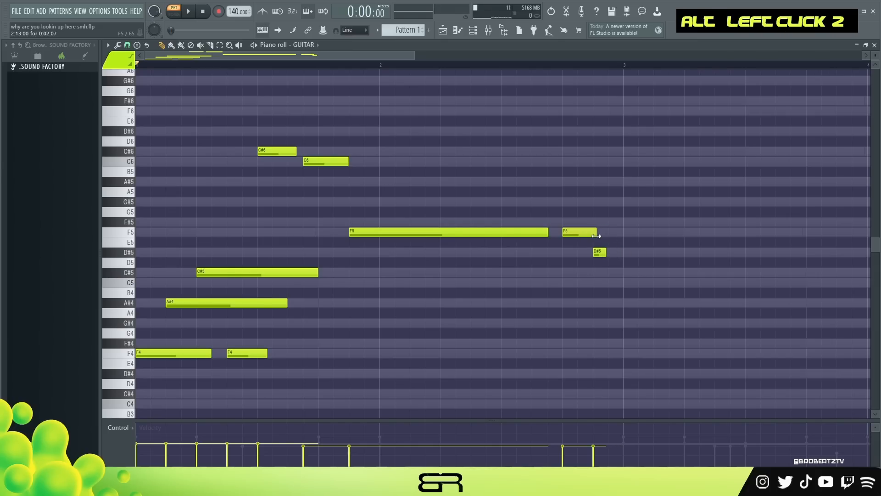
key(space)
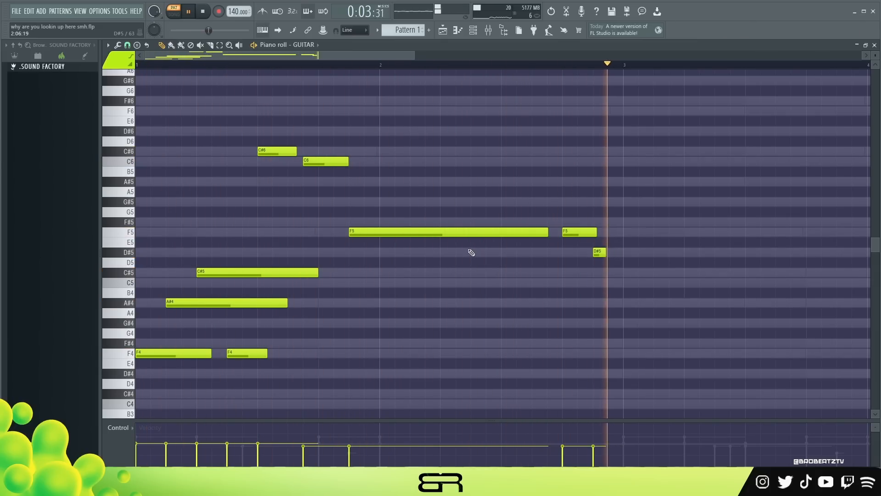
key(space)
Step: Copy the whole two-bar guitar phrase into bars 3 and 4 and deselect the notes
key(ctrl+a)
drag(155, 356, 640, 348)
scroll(357, 59, right, 4)
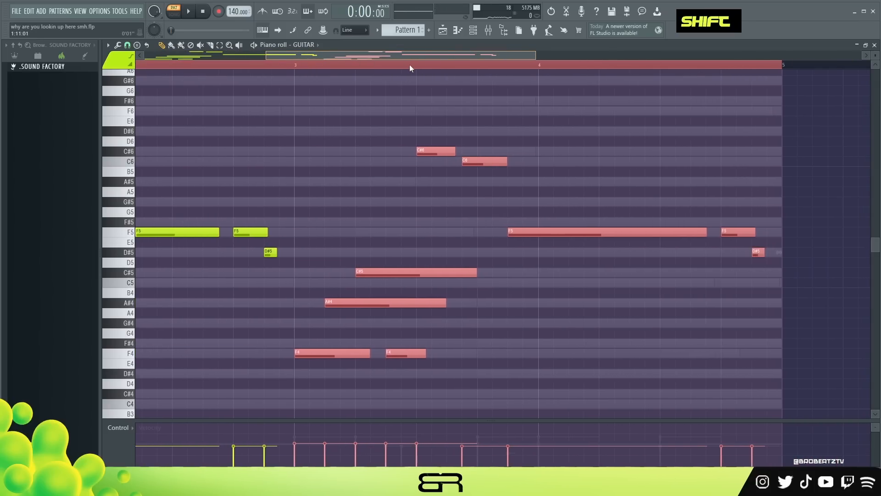
right_click(342, 216)
Step: Copy the bar 3 C#5 to the start of bar 3, shorten the copy to about four steps and audition it
ctrl+click(391, 272)
drag(391, 272, 328, 272)
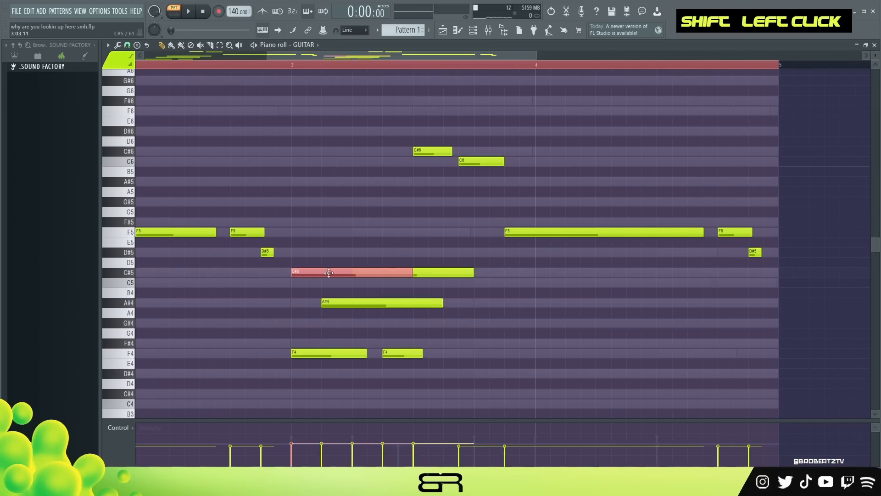
drag(411, 272, 347, 285)
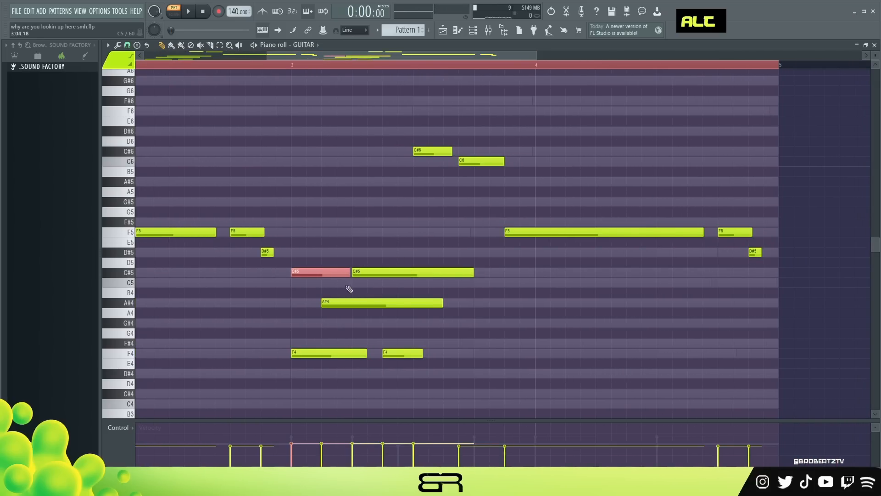
scroll(324, 271, down, 1)
key(space)
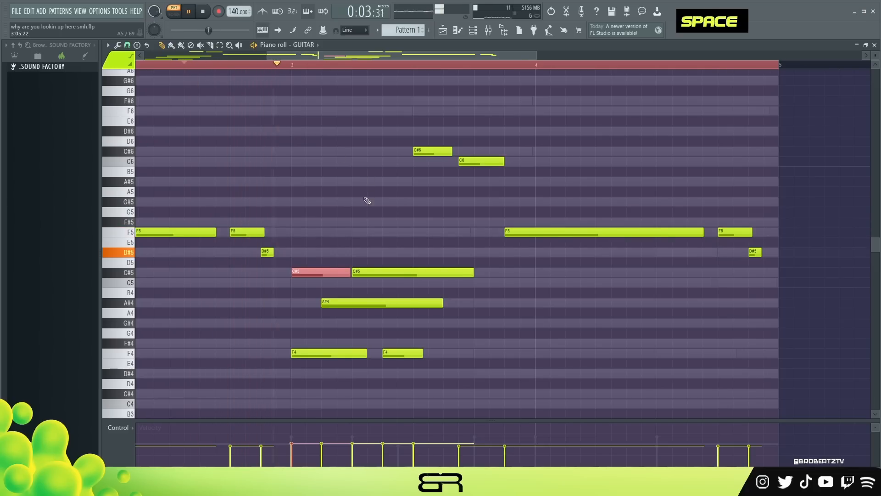
key(space)
key(space)
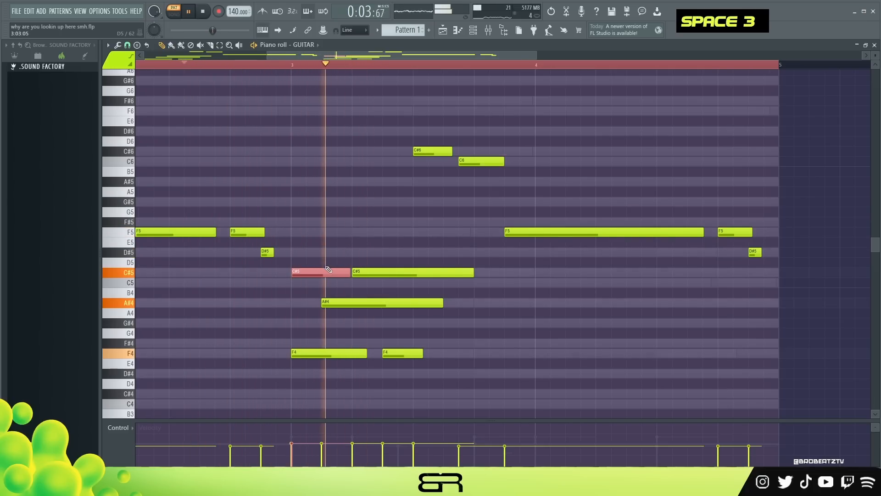
Step: Try a slightly lower velocity on the added C#5 at the start of bar 3, and restore it
right_click(300, 274)
key(space)
key(space)
key(space)
ctrl+click(310, 273)
scroll(317, 284, down, 1)
ctrl+click(316, 282)
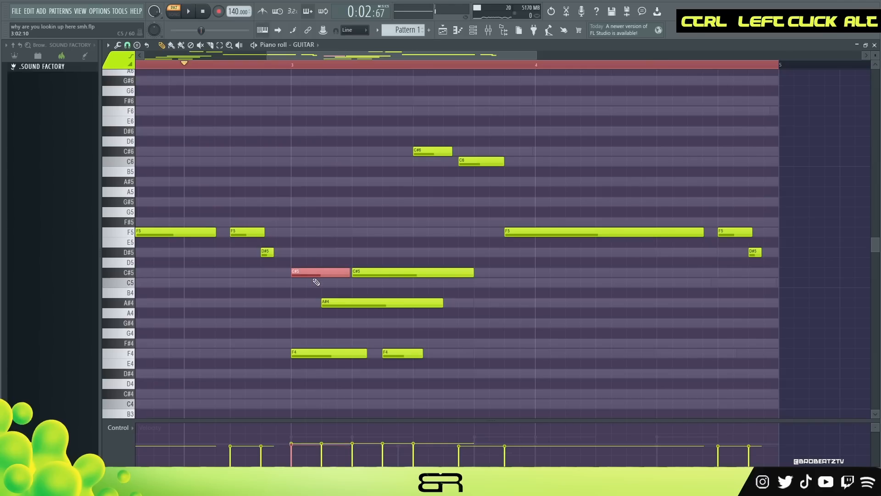
key(space)
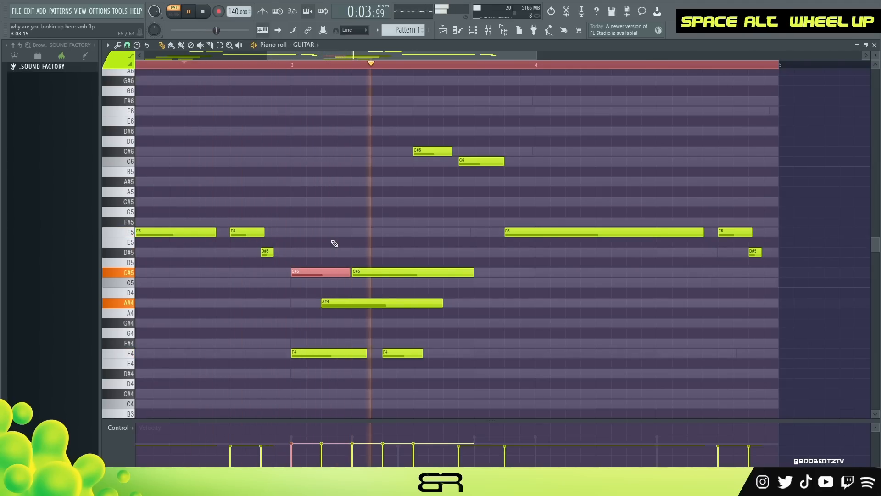
key(space)
key(space)
Step: Shorten the A#4 in bar 3 to about four steps and audition the change
right_click(367, 294)
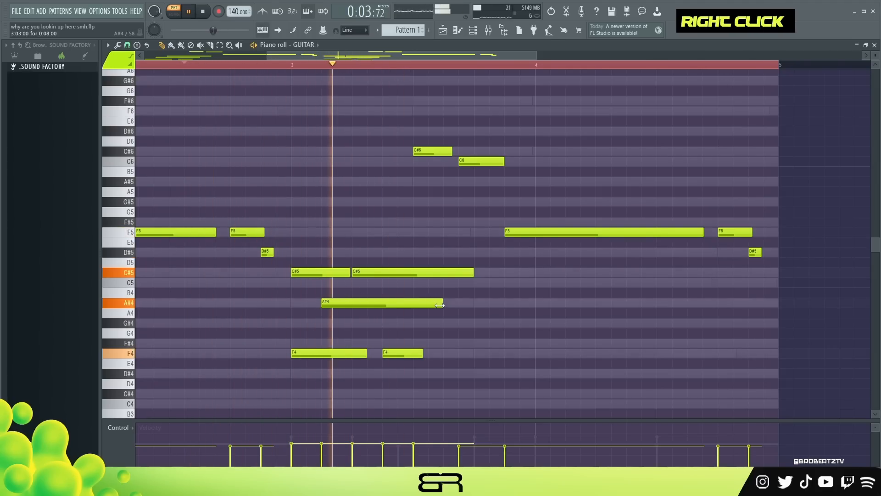
drag(442, 303, 378, 310)
key(space)
key(space)
Step: Try nudging the added C#5 slightly later, return it to the start of bar 3 and deselect it
shift+scroll(318, 273, up, 2)
shift+scroll(318, 272, down, 2)
key(space)
key(space)
key(space)
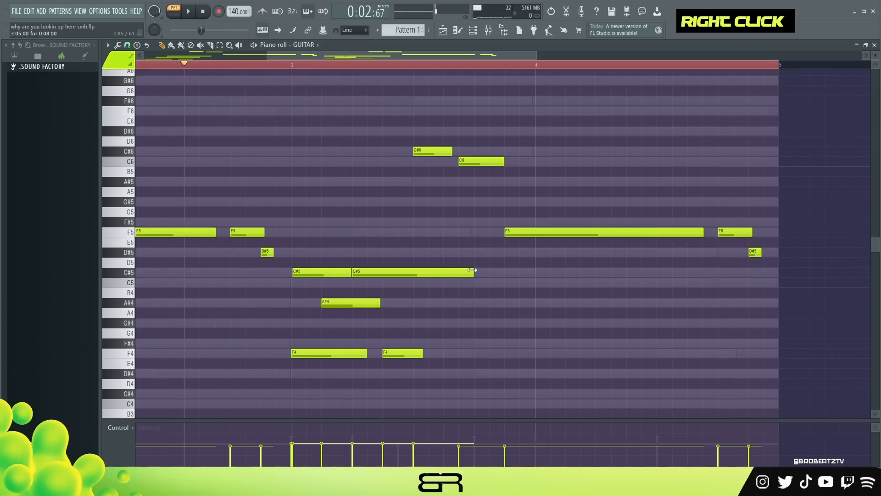
ctrl+click(294, 274)
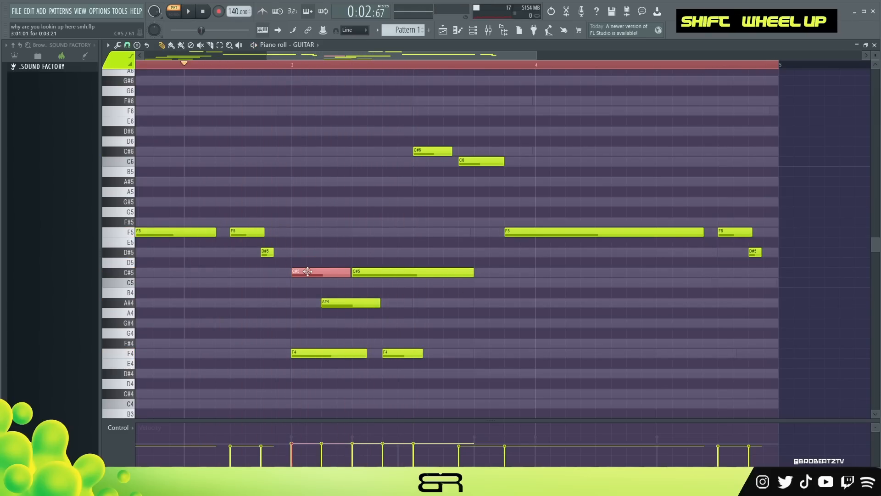
right_click(343, 206)
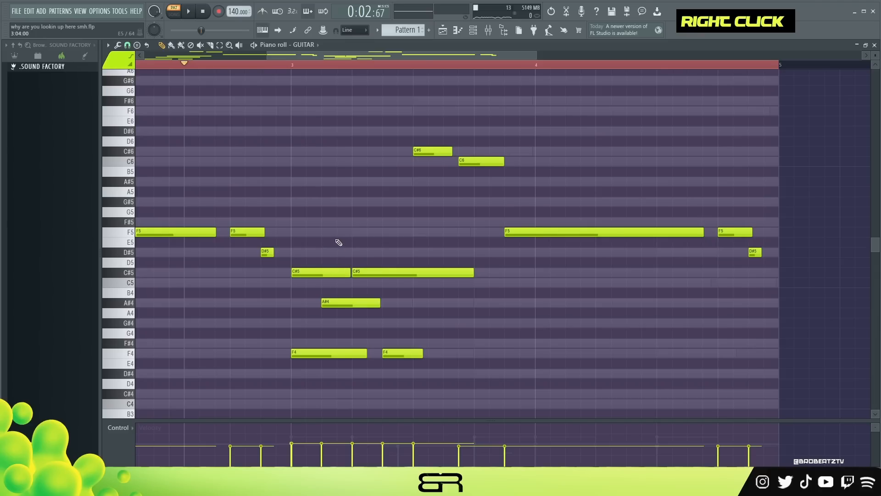
Step: Raise the long F5 near the end of bar 3 by an octave to F6 and audition it
ctrl+click(526, 233)
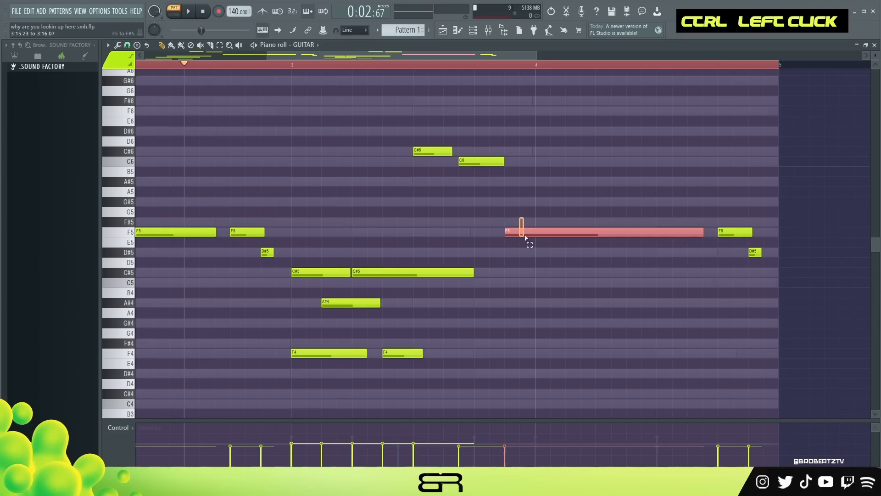
key(ctrl+Up)
right_click(568, 205)
key(space)
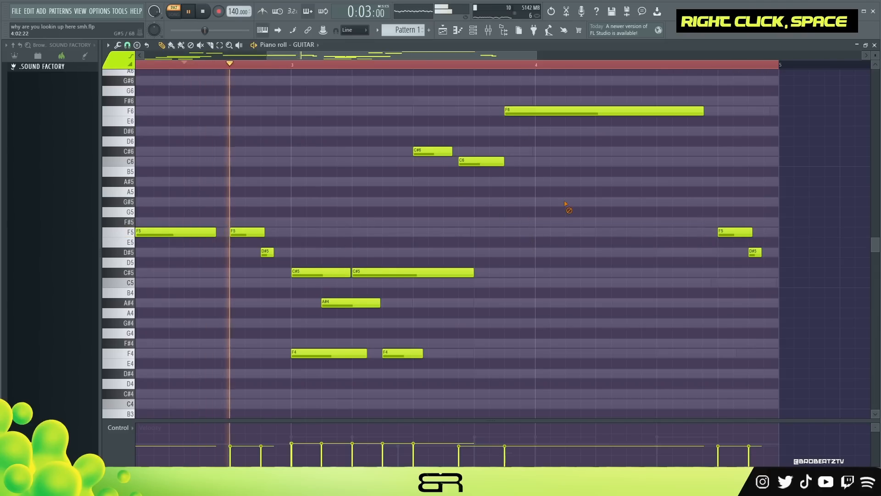
key(space)
key(space)
Step: Move the long F6 later so it starts at bar 4 and audition the new timing
drag(519, 111, 549, 111)
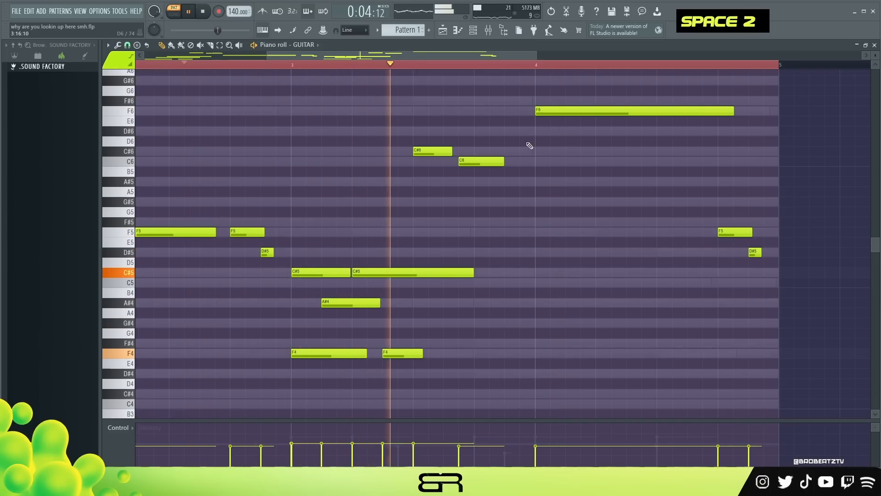
key(space)
key(space)
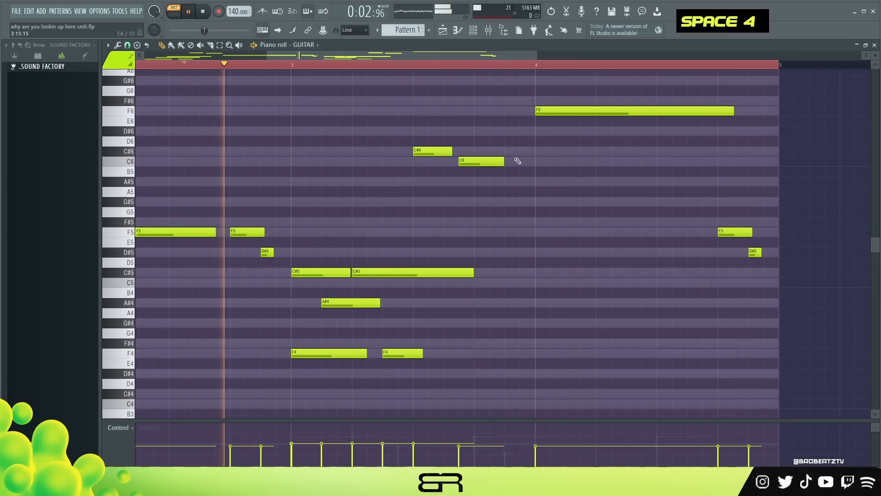
key(space)
Step: Copy bar 3's short F4 to D#4 at step 13, about 14.5 steps long with slightly lower velocity, and audition it
scroll(503, 317, down, 1)
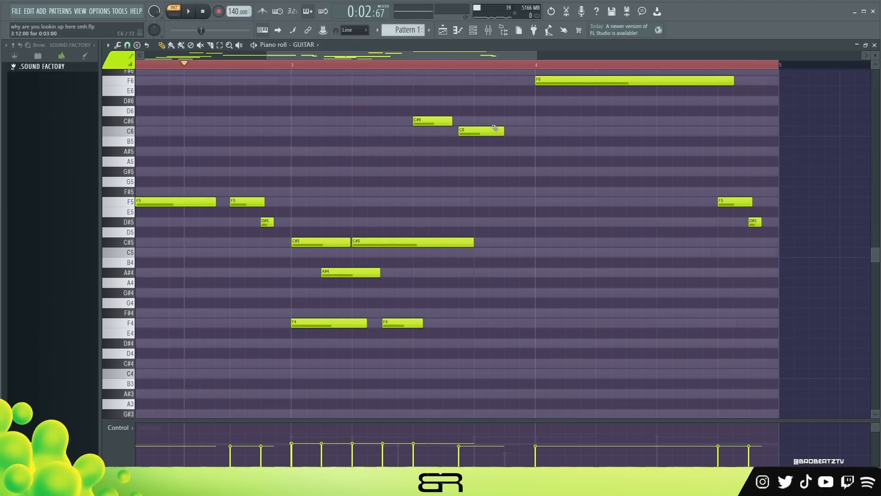
key(space)
key(ctrl+space)
drag(407, 319, 492, 324)
alt+click(518, 344)
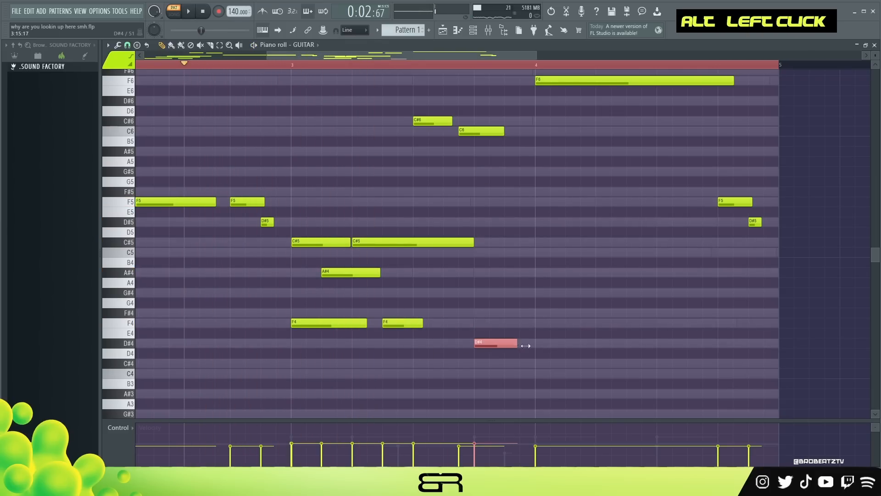
drag(693, 363, 699, 364)
key(space)
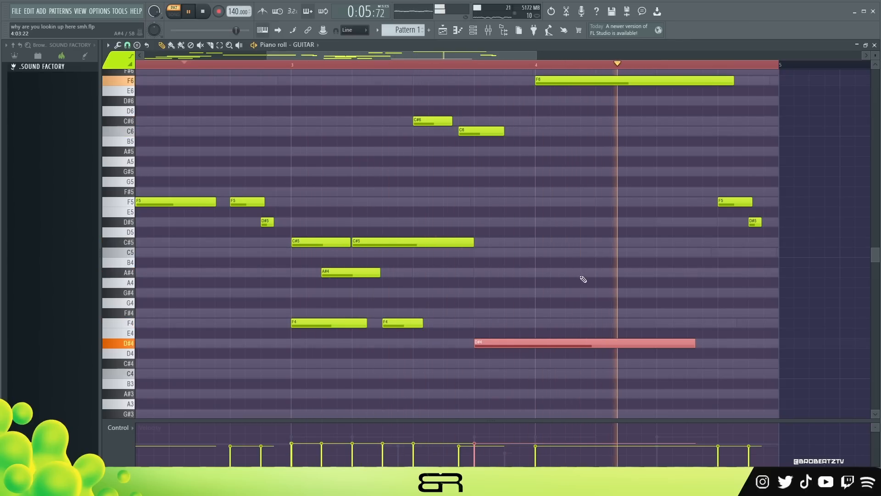
alt+scroll(584, 280, down, 3)
key(space)
Step: Delete the F5 and D#5 at the end of bar 4 and lengthen the F6 to about 14.7 steps
right_click(755, 222)
right_click(734, 202)
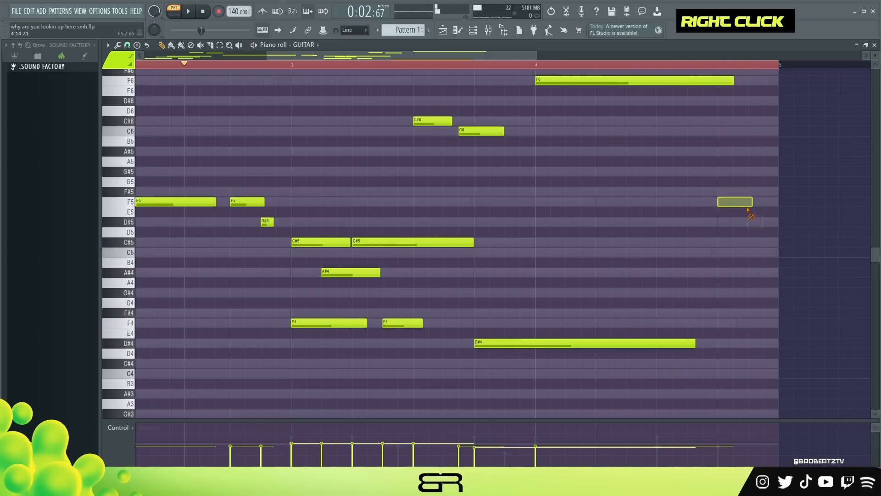
alt+drag(734, 82, 759, 81)
Step: Clear the time selection and audition the full four-bar GUITAR part from the start
ctrl+right_click(470, 172)
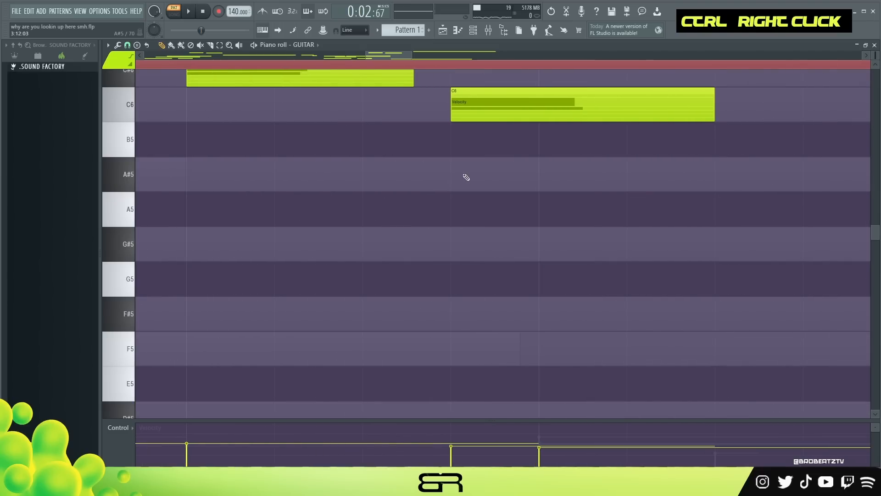
ctrl+right_click(460, 176)
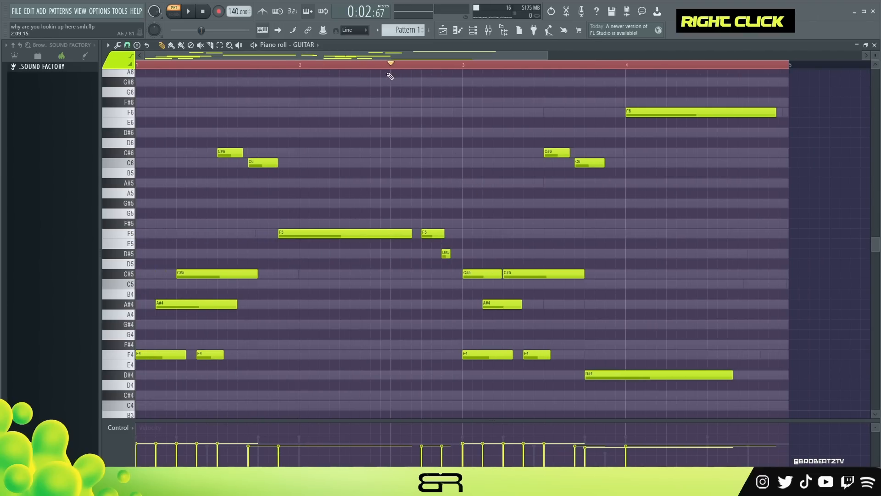
double_click(352, 64)
key(space)
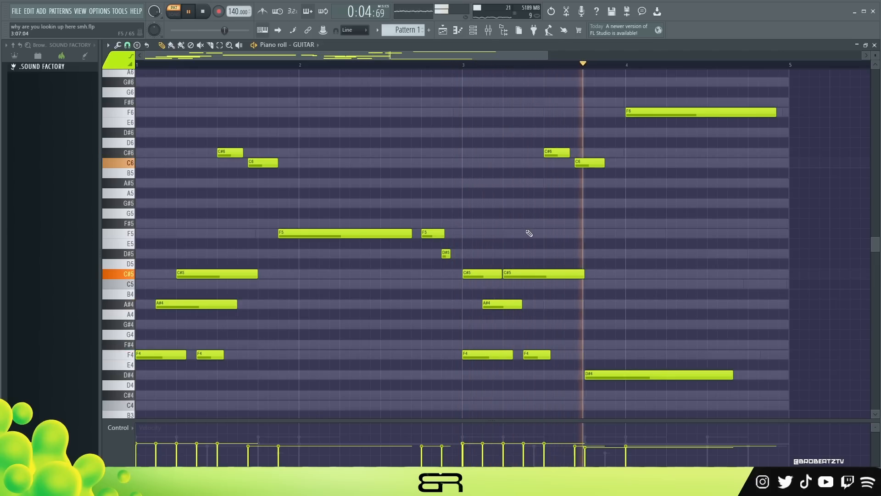
alt+scroll(490, 274, down, 2)
alt+scroll(489, 274, up, 2)
right_click(520, 251)
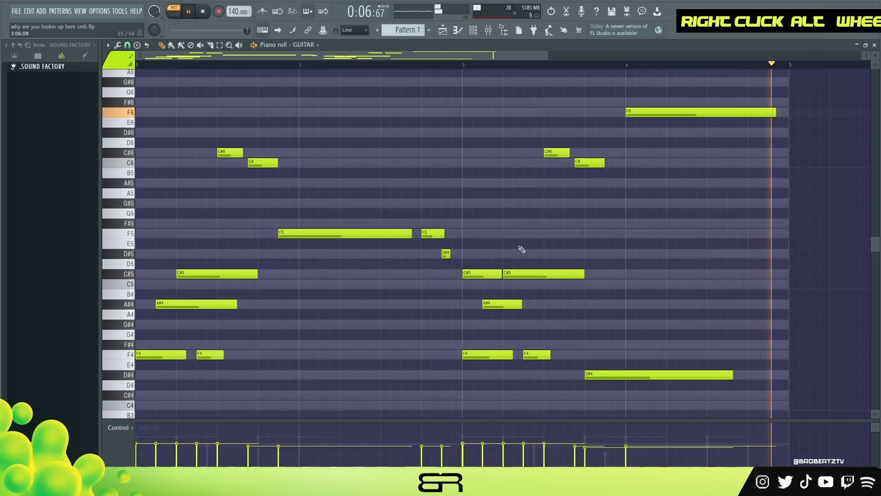
key(space)
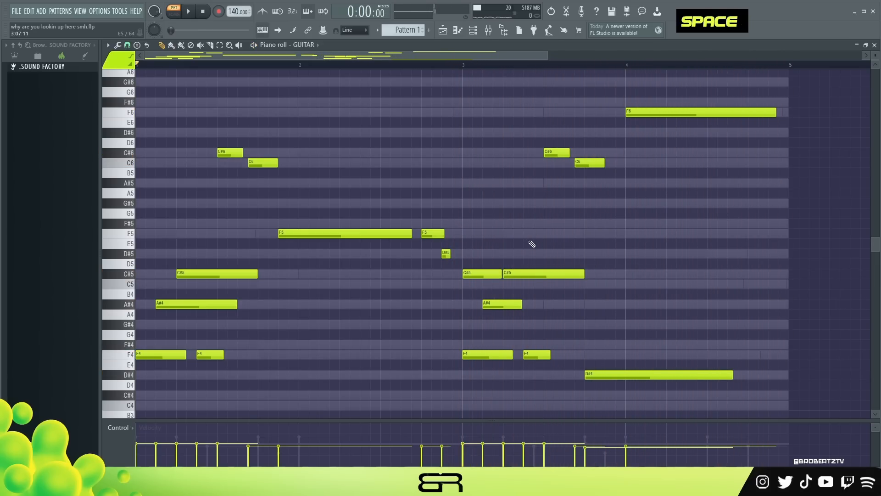
Step: View the FLUTE channel's instrument patch and close its window
click(480, 33)
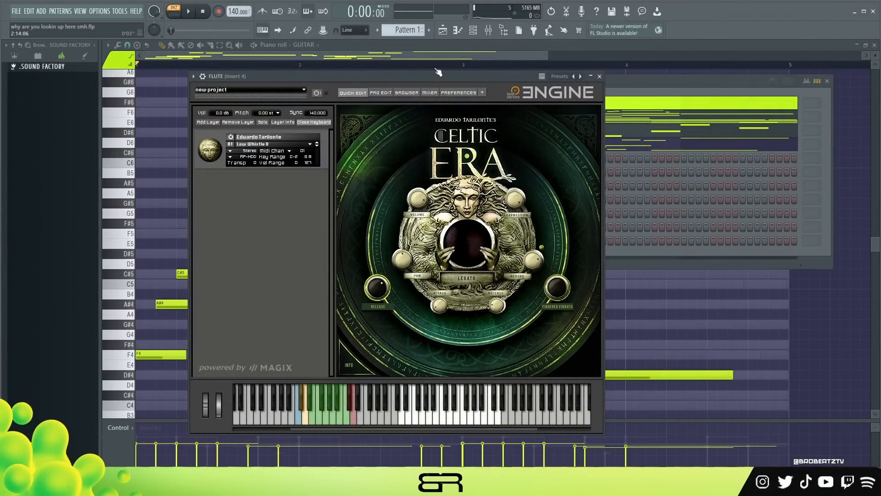
click(601, 77)
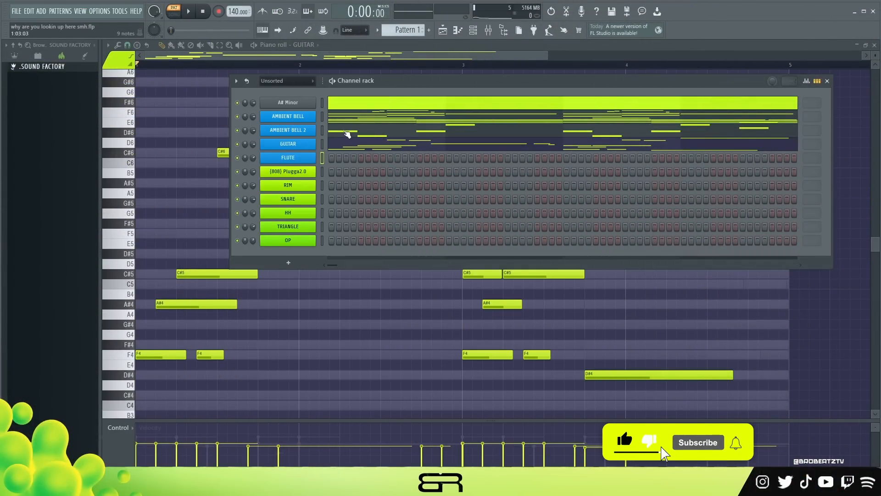
Step: Open the AMBIENT BELL notes in the piano roll and examine the chord tones in bars 1 and 2
click(348, 121)
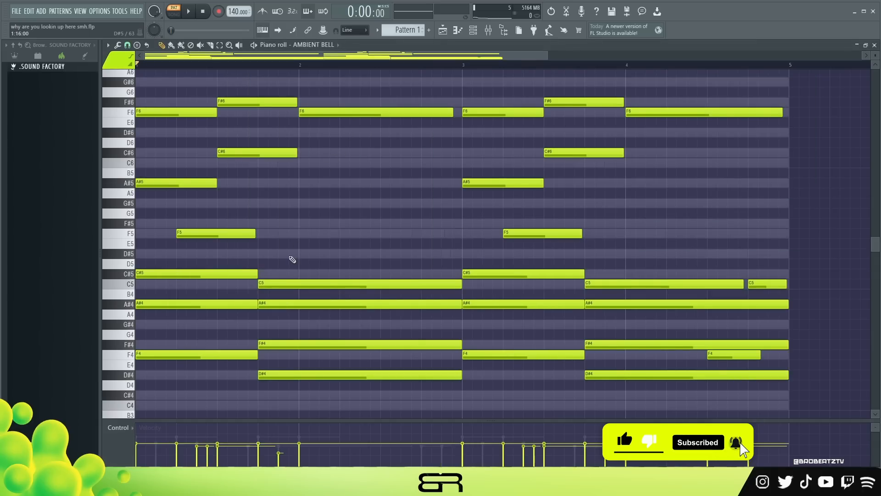
drag(172, 138, 391, 370)
right_click(376, 205)
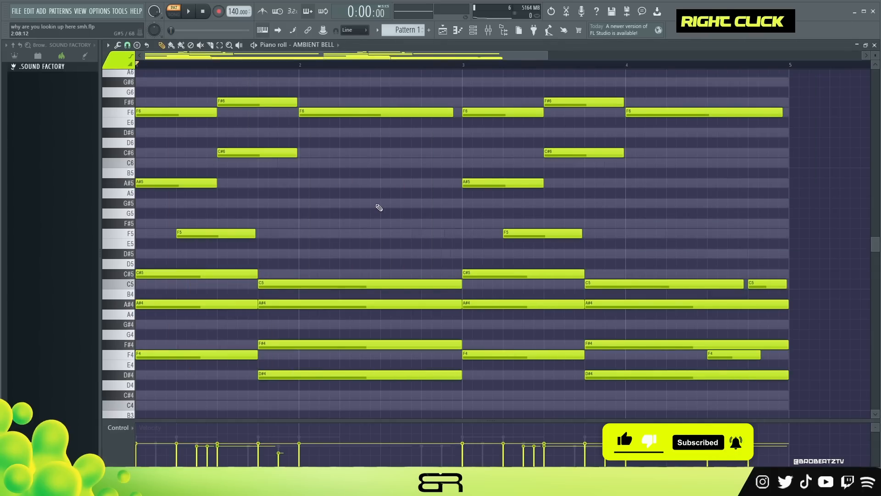
scroll(308, 248, down, 1)
ctrl+click(193, 245)
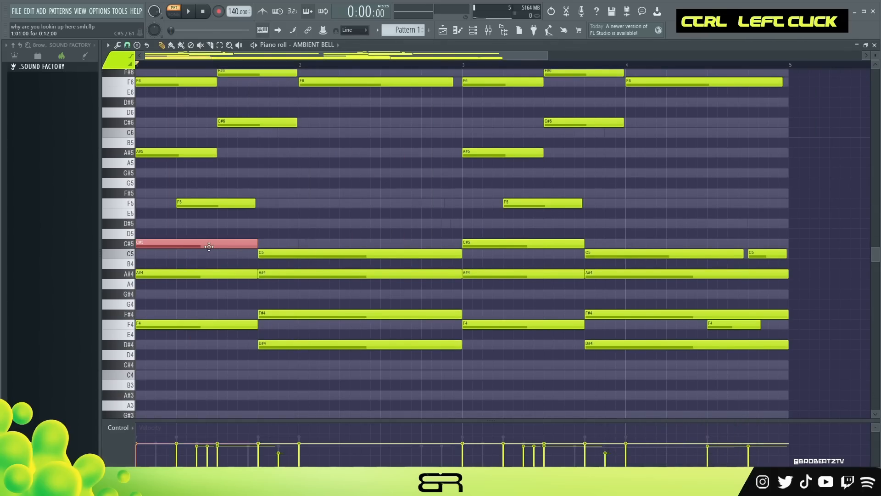
ctrl+shift+double_click(276, 254)
ctrl+shift+click(230, 243)
right_click(293, 252)
scroll(295, 251, up, 1)
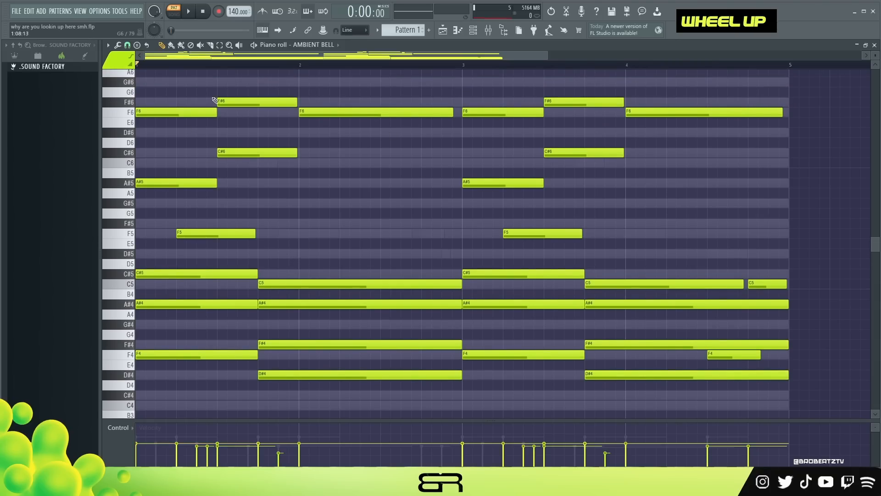
Step: Examine the AMBIENT BELL high melody notes above the chords and the note groups around bars 1 and 2
scroll(340, 234, up, 4)
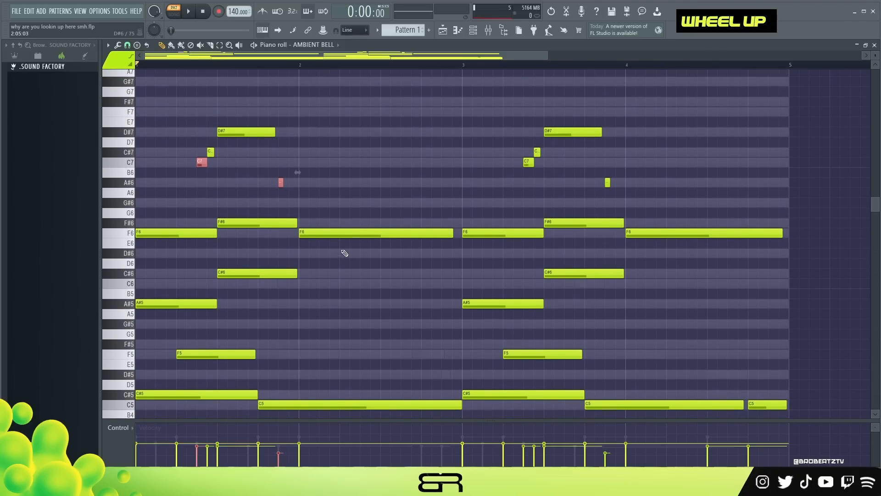
scroll(321, 239, down, 1)
scroll(303, 228, down, 1)
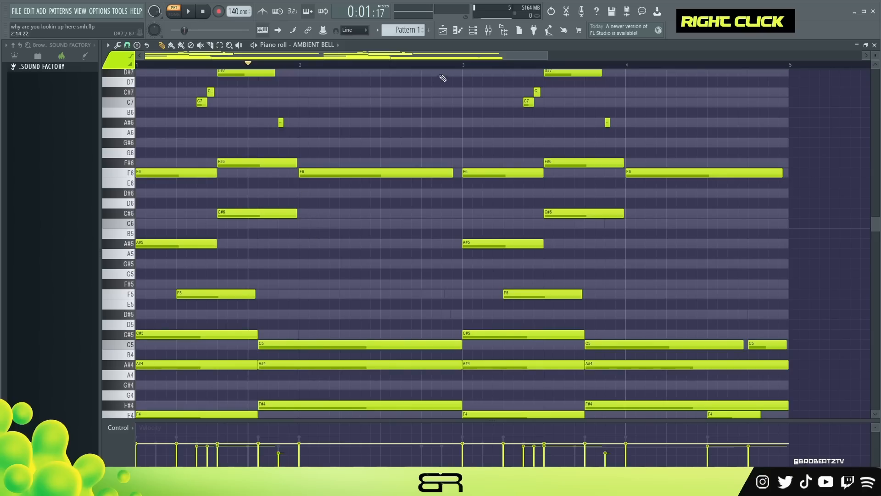
scroll(216, 258, down, 2)
drag(210, 250, 413, 399)
right_click(294, 274)
drag(211, 269, 337, 384)
right_click(442, 83)
Step: Open the empty FLUTE channel in the piano roll and audition the existing layers, with playback starting from bar 2
click(473, 31)
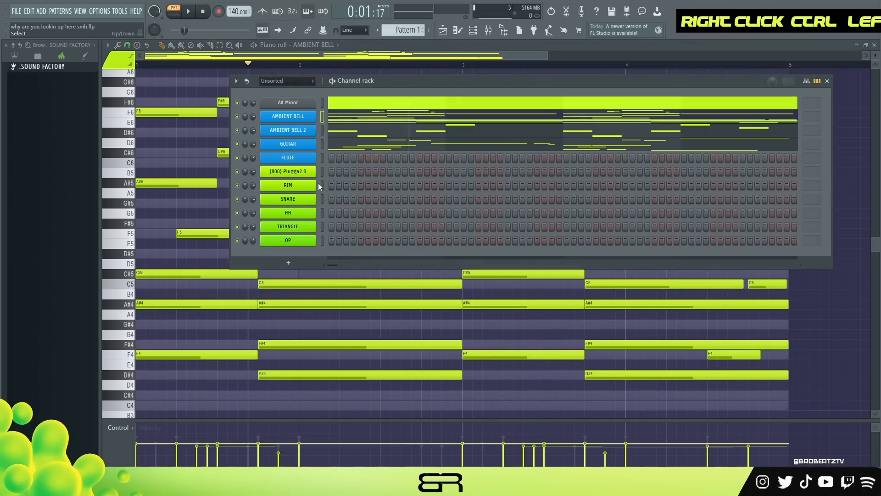
right_click(316, 153)
click(333, 158)
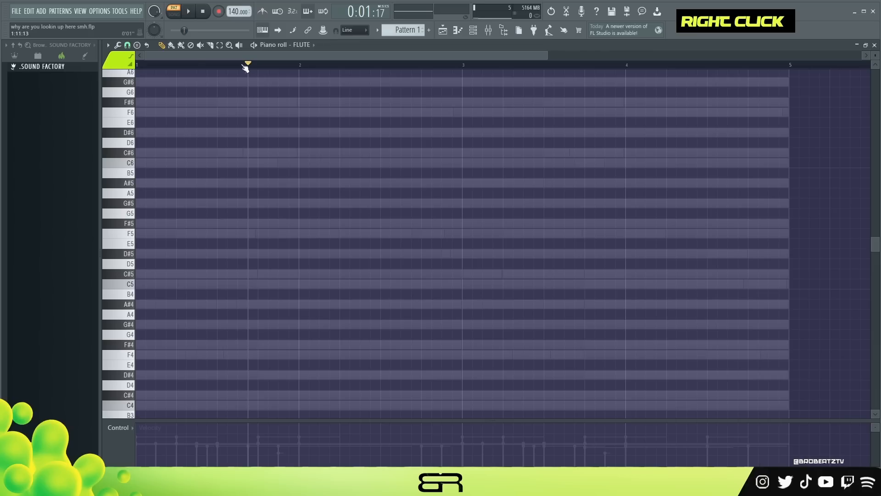
key(space)
key(space)
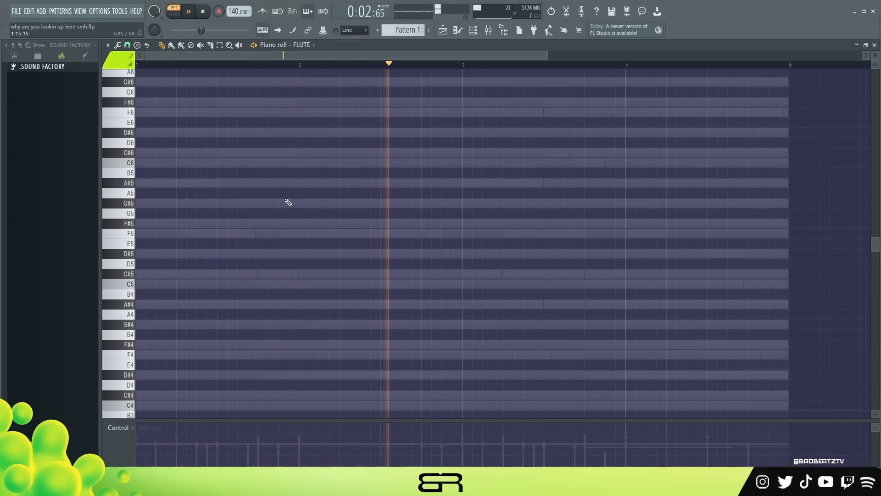
key(space)
key(space)
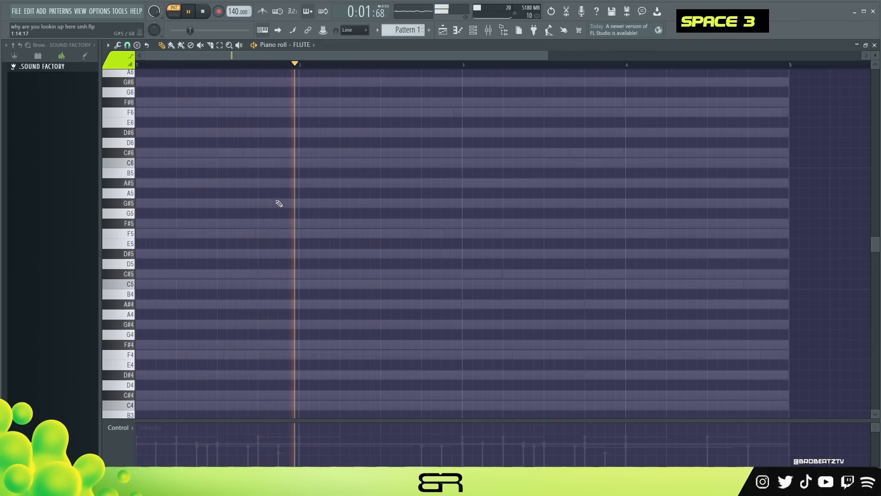
key(space)
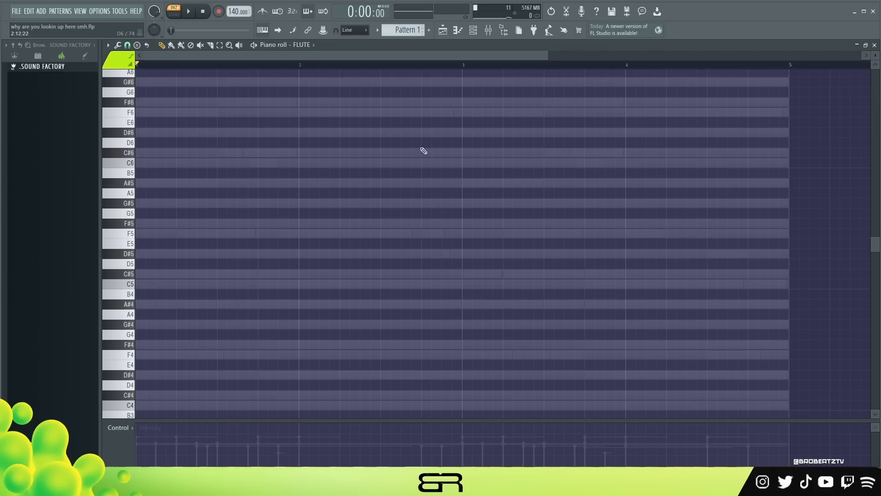
key(space)
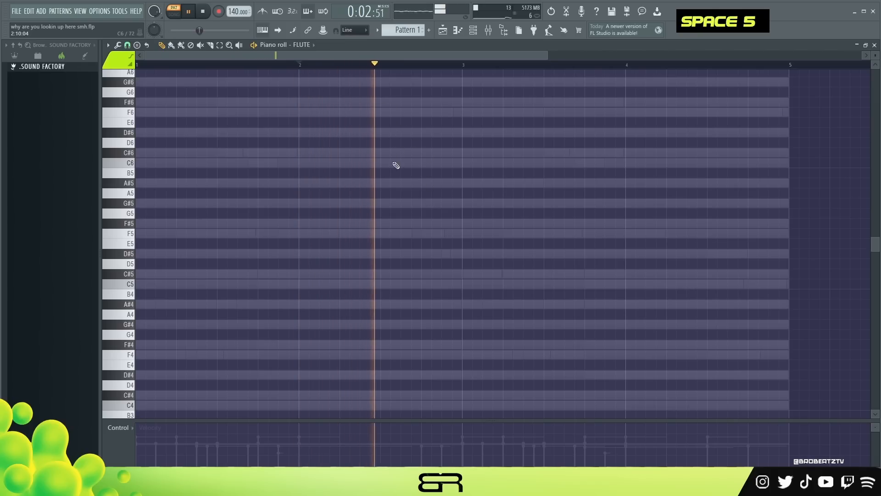
key(space)
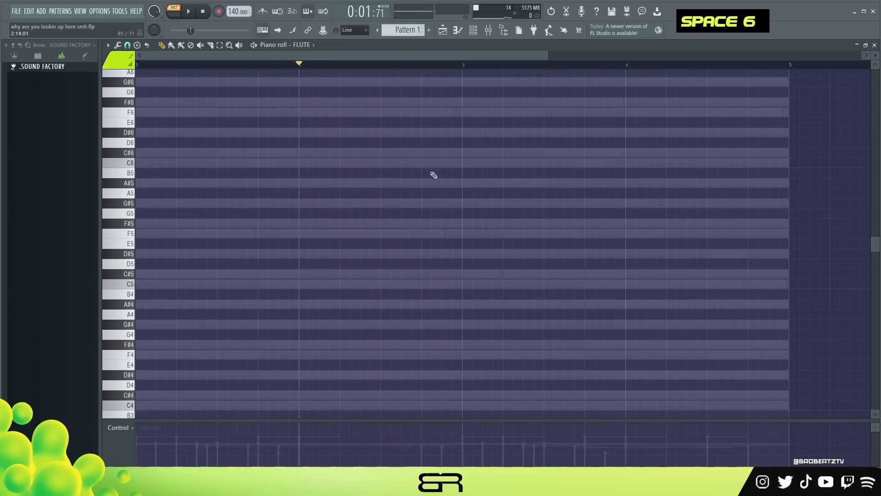
Step: Draw a C6 about 4.7 steps long at step 9 of bar 2, add a short C#6 half a step later, and audition them
click(383, 164)
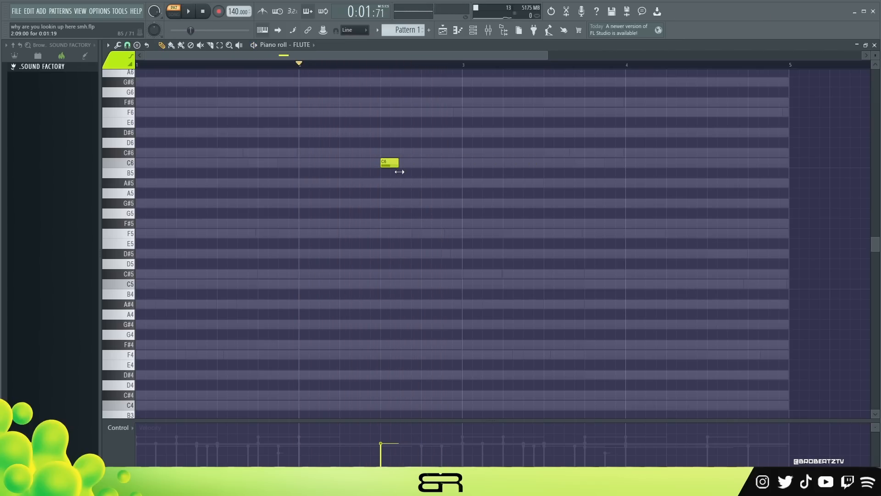
drag(388, 152, 397, 156)
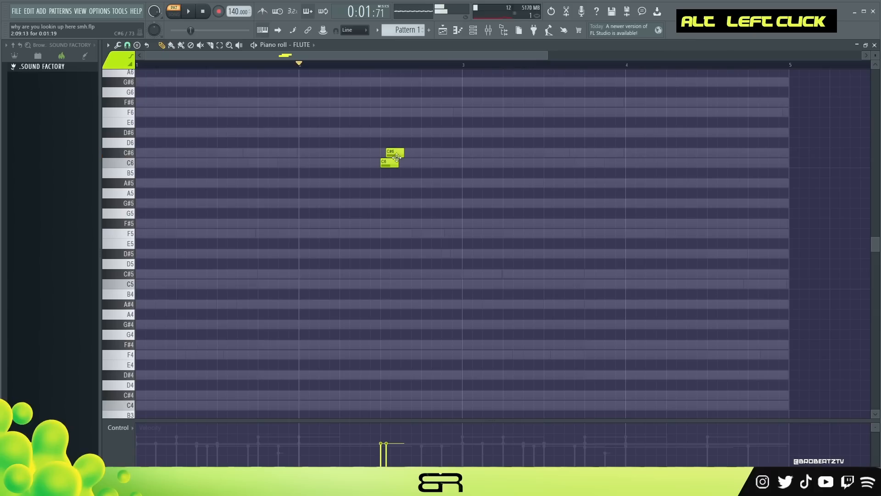
scroll(410, 78, up, 2)
key(space)
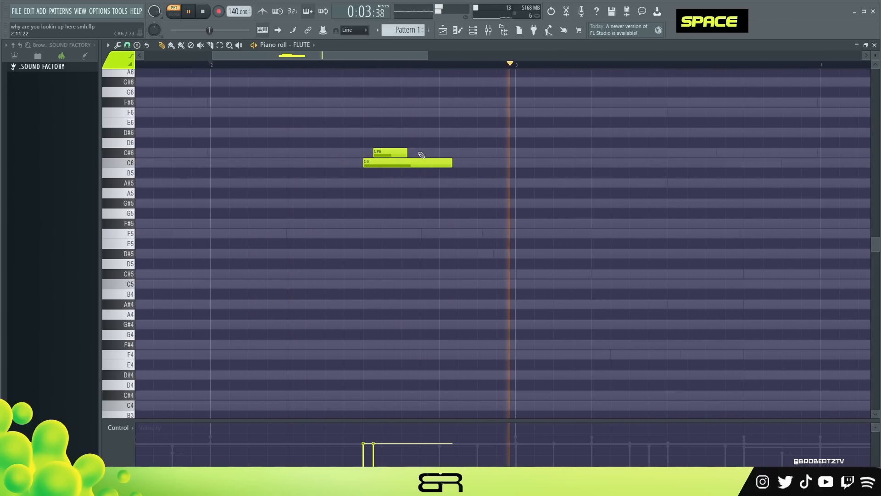
key(space)
key(space)
key(space)
key(space)
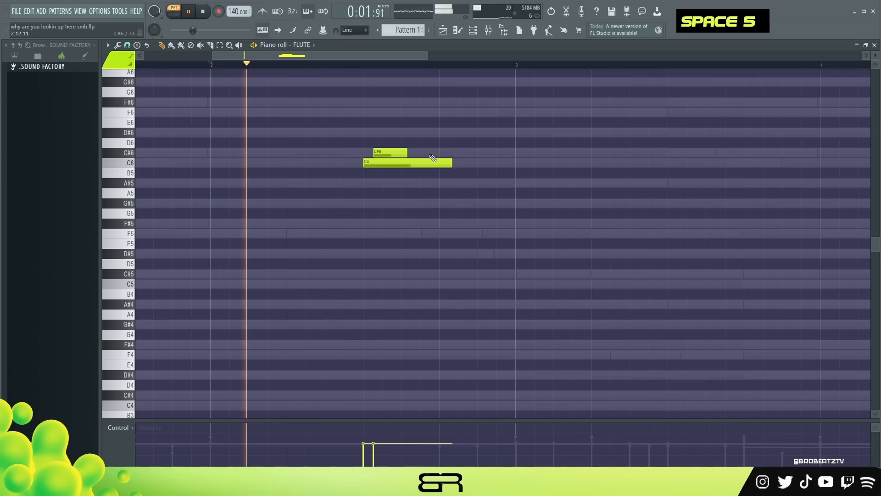
key(space)
Step: Copy the long C6 to F5 at step 13 of bar 2 and audition the flute phrase
key(ctrl)
drag(428, 164, 482, 164)
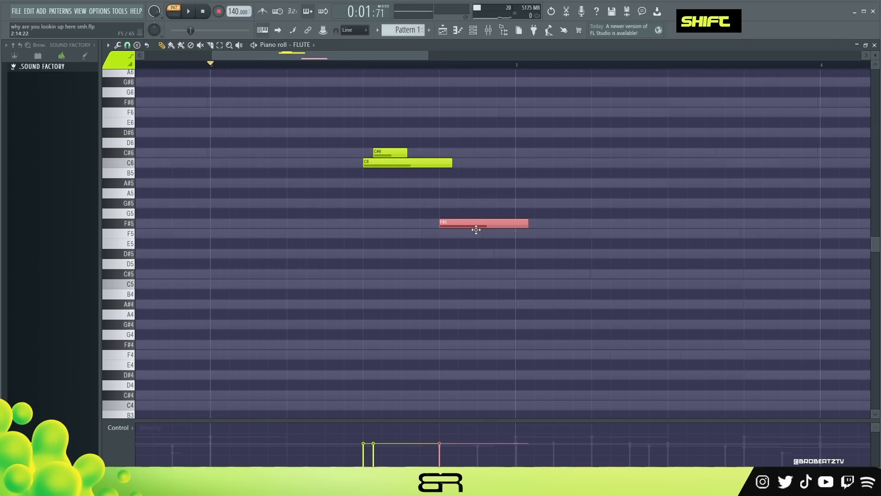
drag(433, 219, 499, 239)
ctrl+click(497, 253)
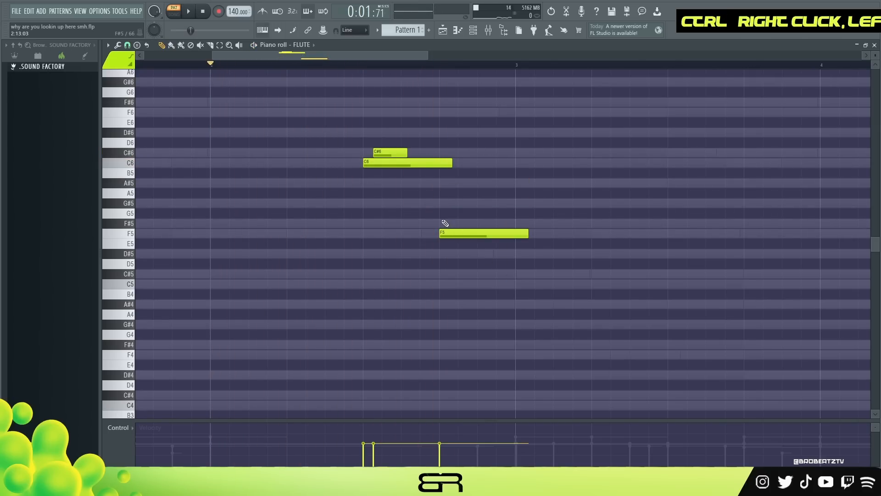
key(space)
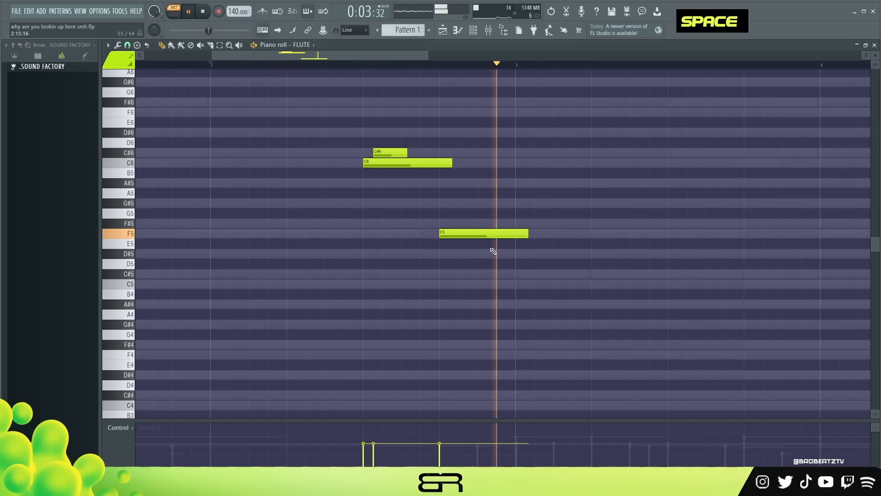
Step: Shorten the long C6 at step 9 of bar 2 to about 4.2 steps and audition the phrase
key(space)
key(space)
drag(452, 168, 442, 170)
key(space)
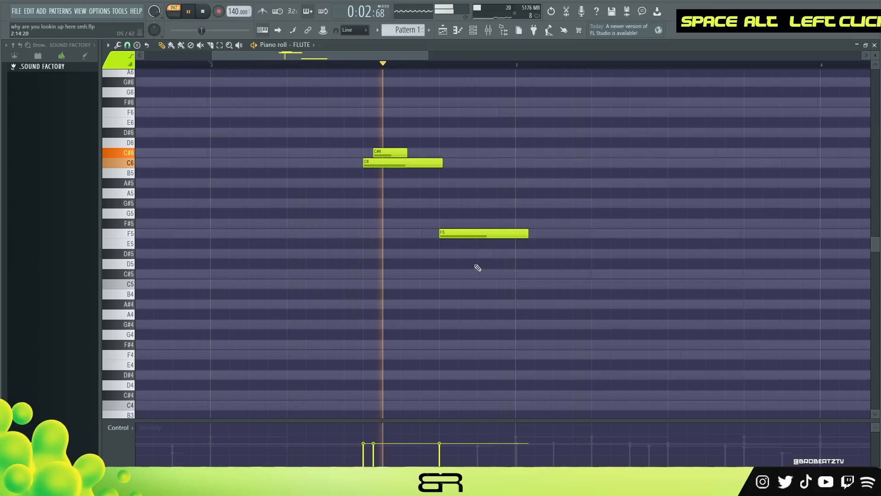
Step: Add a D#5 about 1.4 steps long at step 15 of bar 2 and another about 2.7 steps long at the start of bar 3, and audition
key(space)
click(484, 255)
key(space)
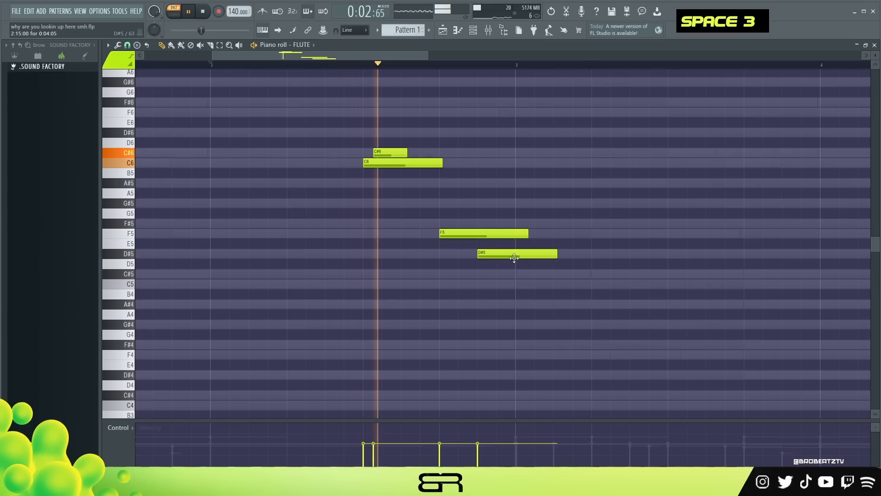
key(space)
mouse_move(556, 253)
alt+mouse_down()
mouse_move(517, 255)
mouse_move(506, 269)
mouse_move(568, 255)
alt+mouse_up()
key(space)
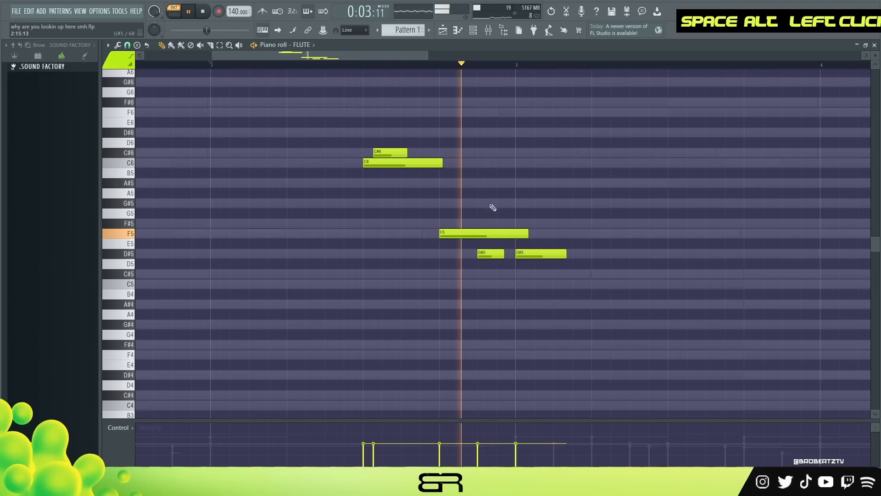
key(space)
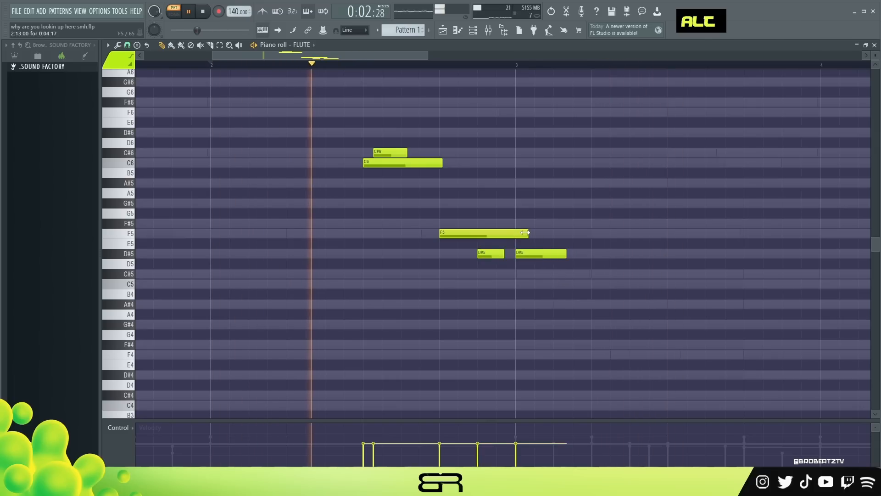
Step: Trim the F5 at step 13 of bar 2 to about 4.4 steps and audition it with the two D#5 notes
alt+drag(527, 234, 522, 236)
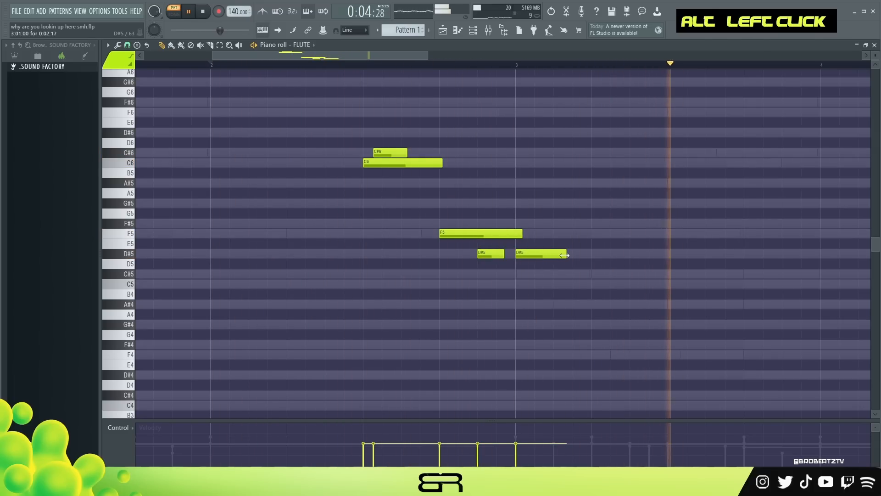
key(space)
ctrl+drag(478, 197, 542, 271)
click(403, 65)
key(space)
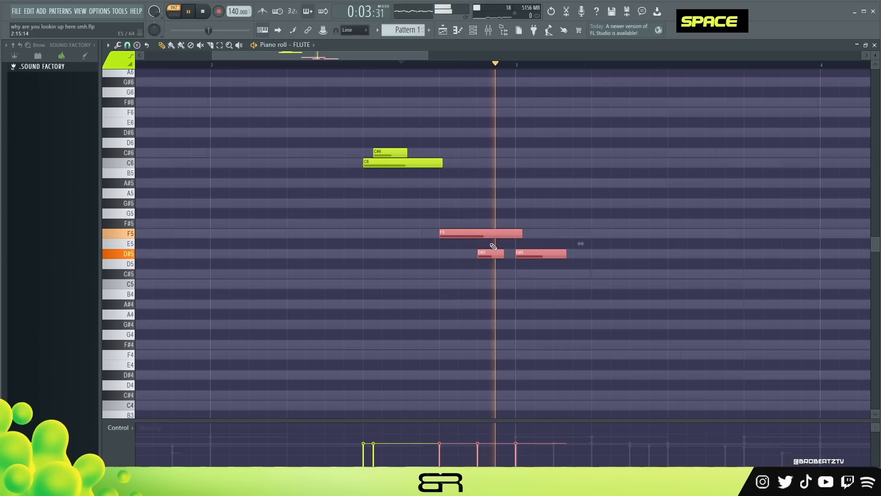
key(space)
Step: Copy the C6 and C#6 pair from bar 2 to step 9 of bar 4 and audition the copy
scroll(384, 67, down, 3)
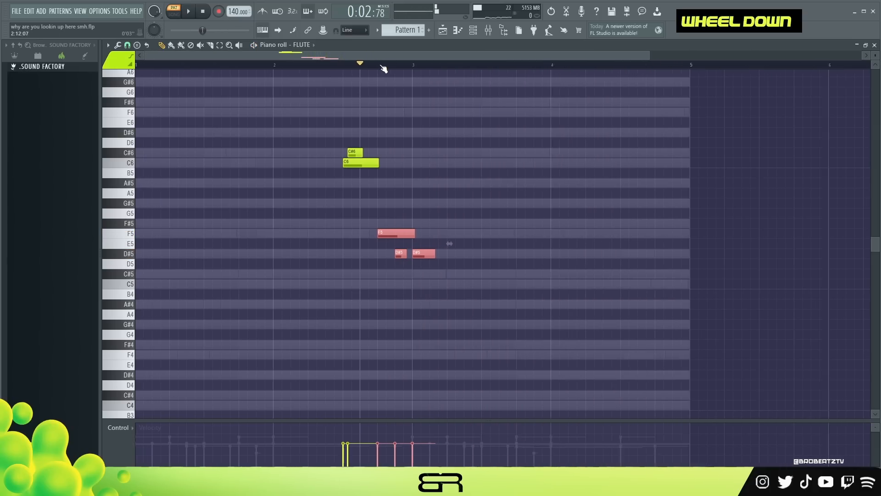
key(ctrl)
drag(292, 118, 361, 170)
shift+click(351, 163)
drag(524, 173, 555, 176)
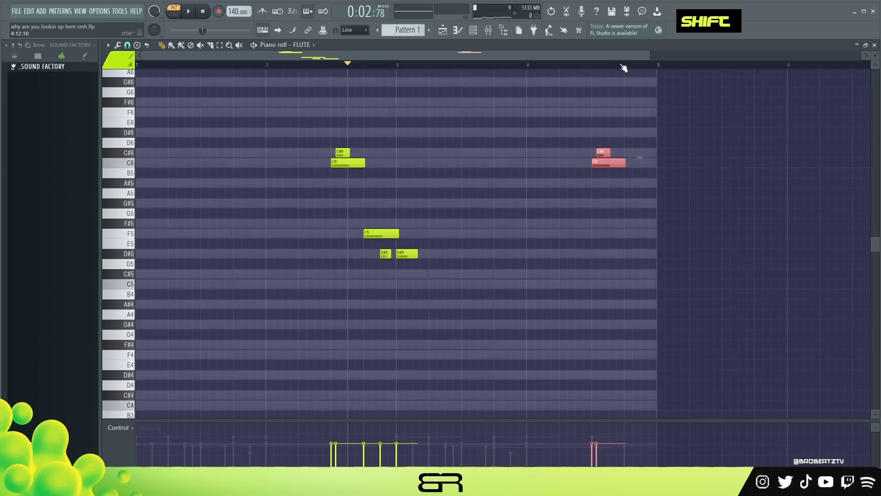
scroll(554, 56, up, 6)
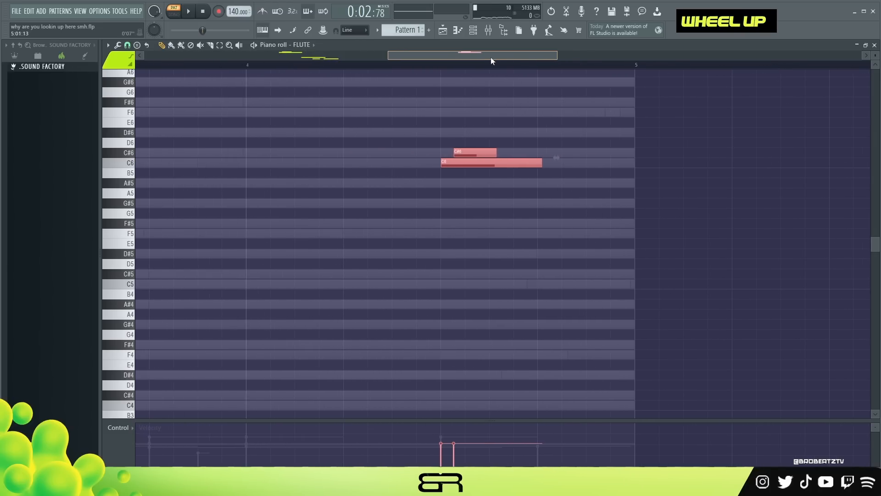
key(space)
key(space)
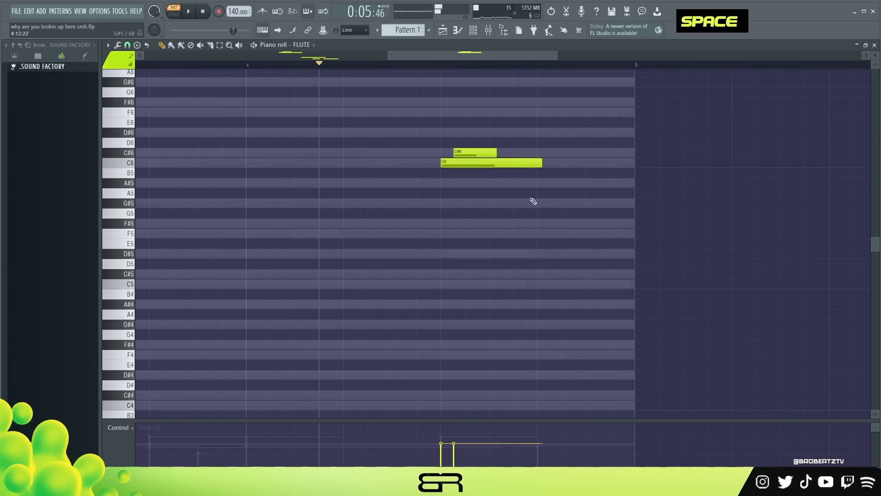
Step: Copy bar 4's C#6 to A#5 at step 13, shorten the C#6 to about 1.4 steps starting near step 11, and audition
ctrl+click(476, 153)
drag(476, 153, 524, 176)
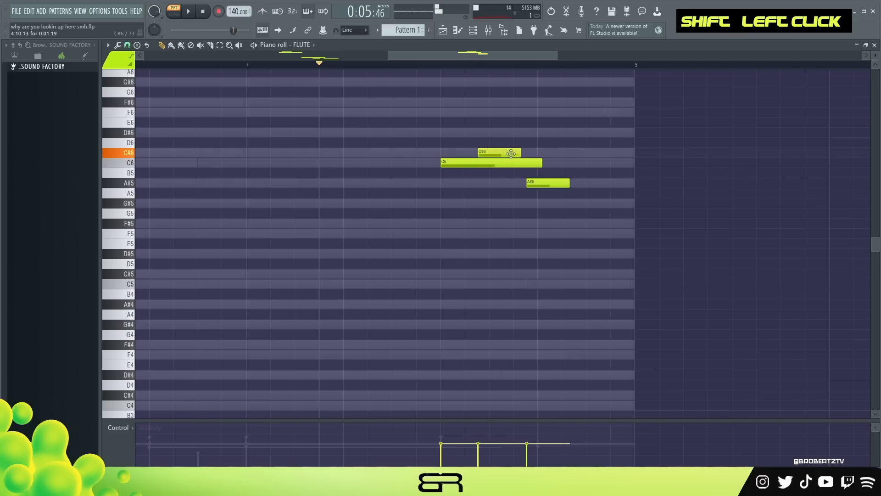
drag(503, 154, 509, 153)
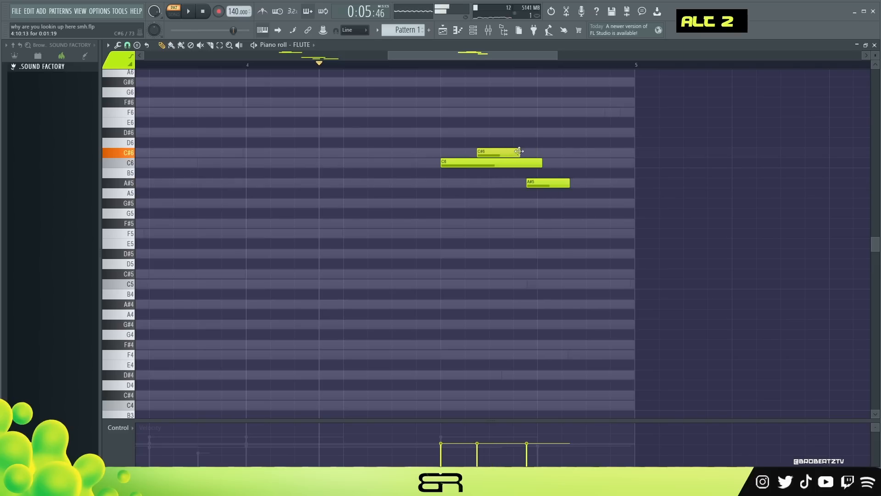
drag(490, 147, 525, 151)
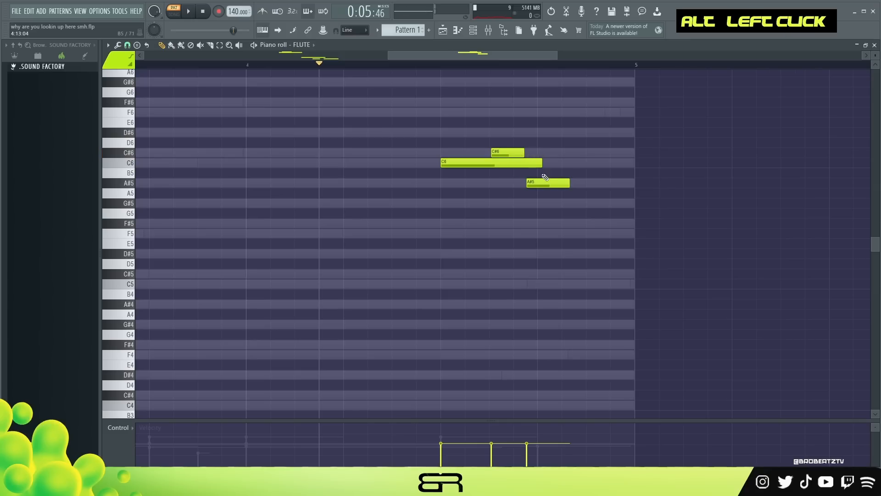
drag(553, 182, 554, 183)
key(space)
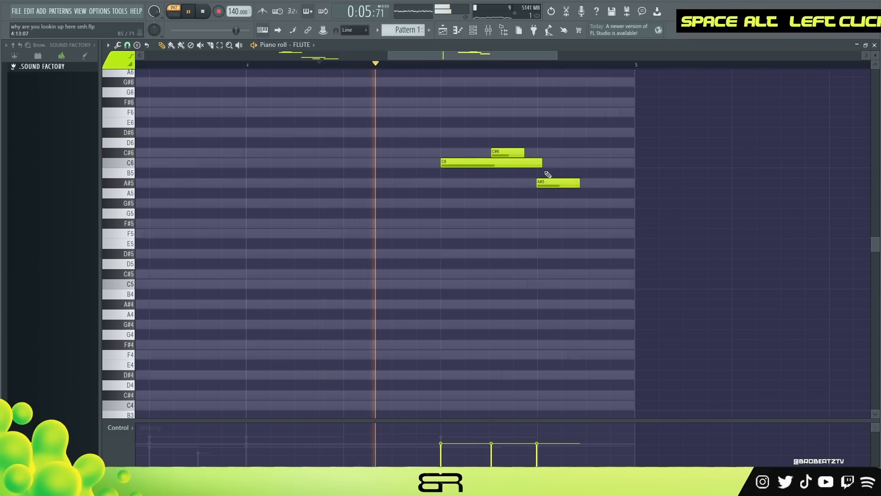
key(space)
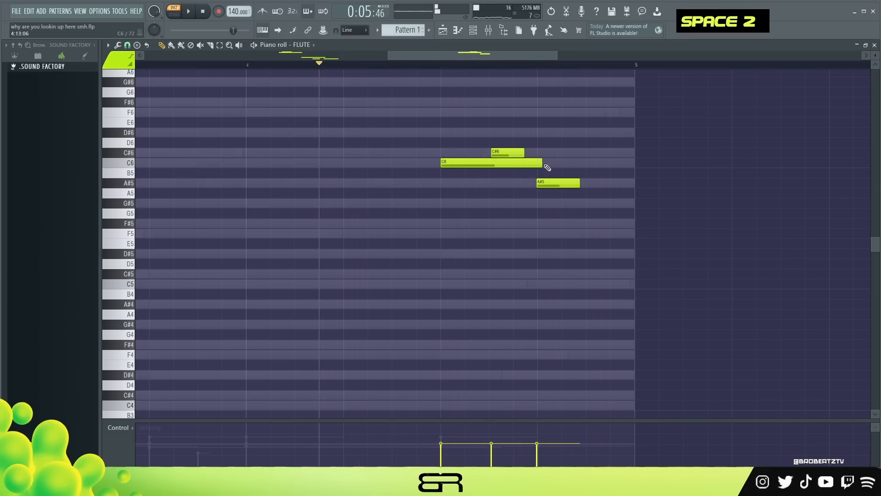
Step: Extend bar 4's C6 to about 7.9 steps, close to the end of the loop, and audition the whole flute part
drag(539, 164, 627, 164)
key(space)
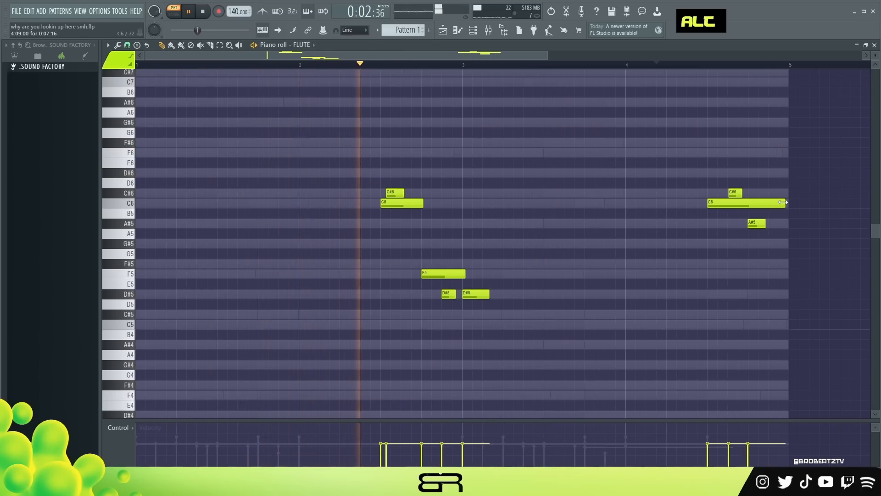
drag(783, 202, 788, 203)
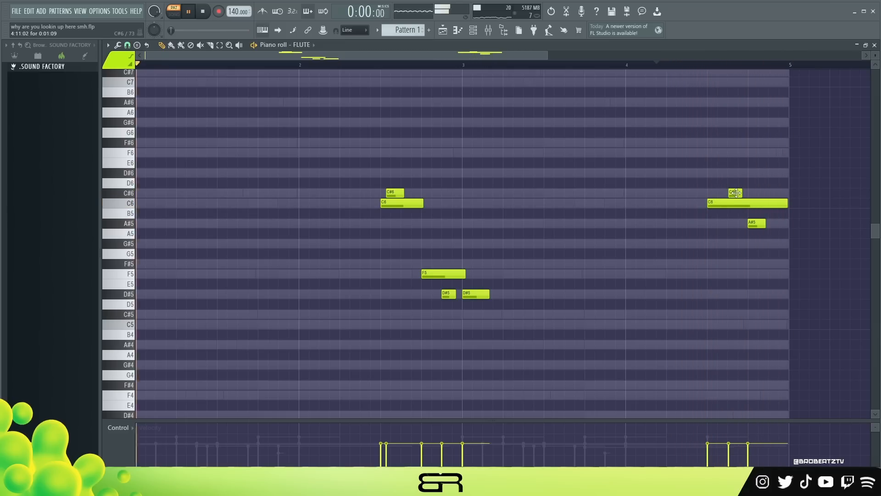
key(space)
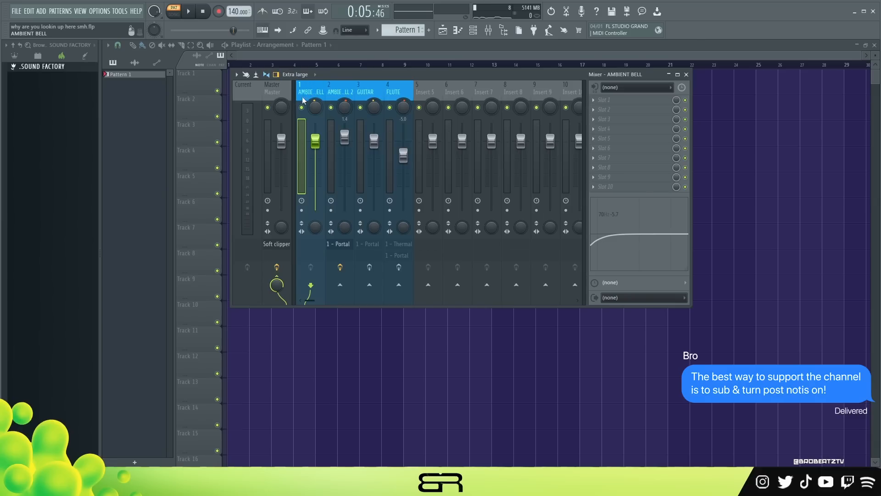
Step: Review the AMBIENT BELL and GUITAR mixer tracks and mute AMBIENT BELL 2 and FLUTE
click(360, 92)
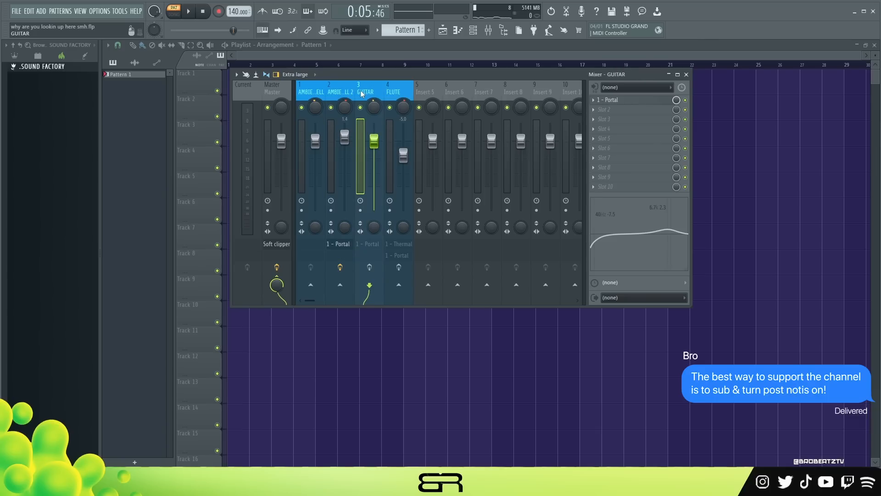
click(303, 89)
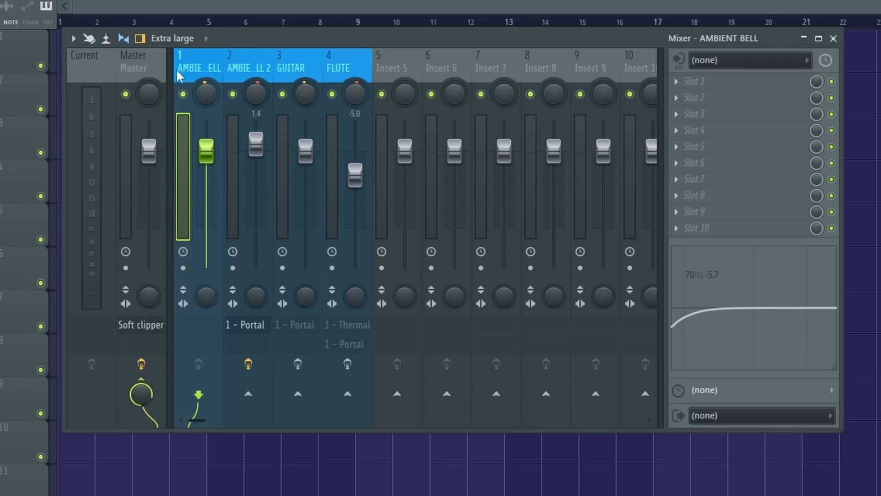
click(309, 70)
click(233, 95)
click(332, 94)
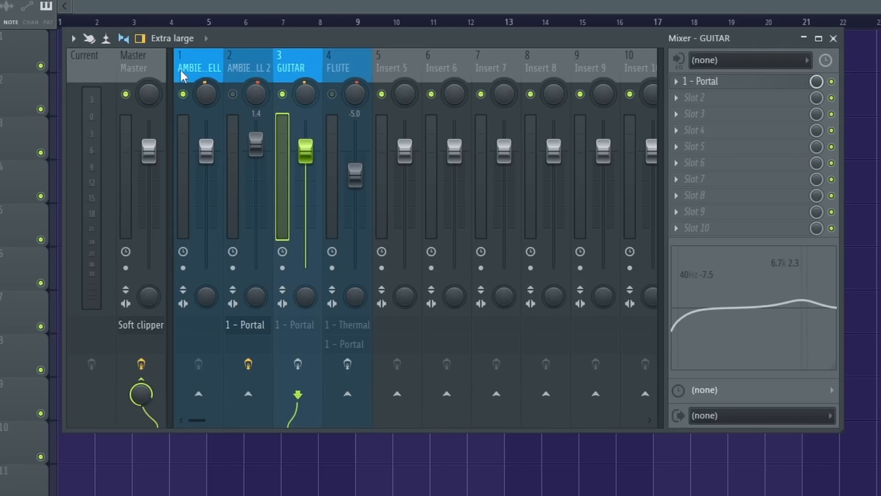
Step: Audition AMBIENT BELL without and with GUITAR, and set the GUITAR mixer track's volume to -0.5 dB
click(190, 74)
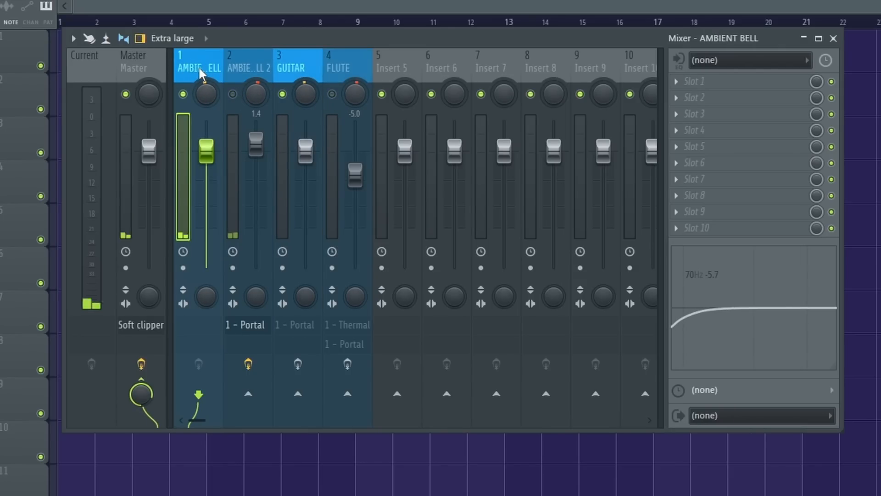
click(285, 93)
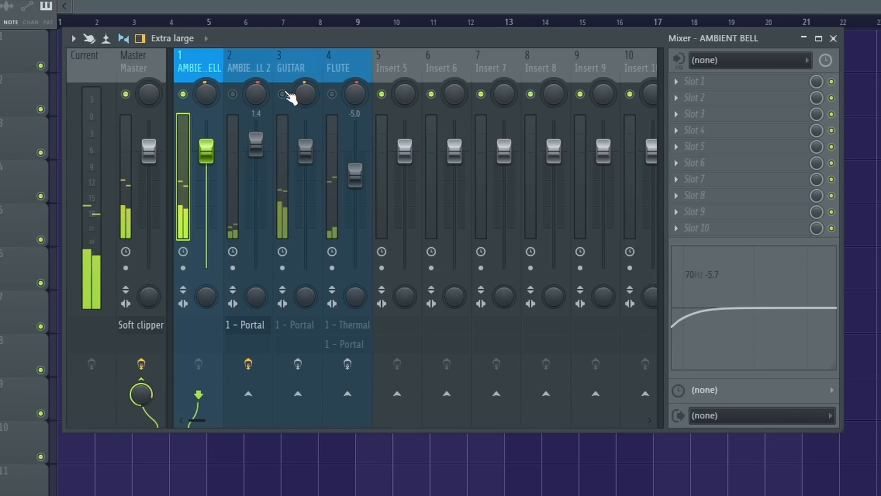
click(305, 92)
click(282, 94)
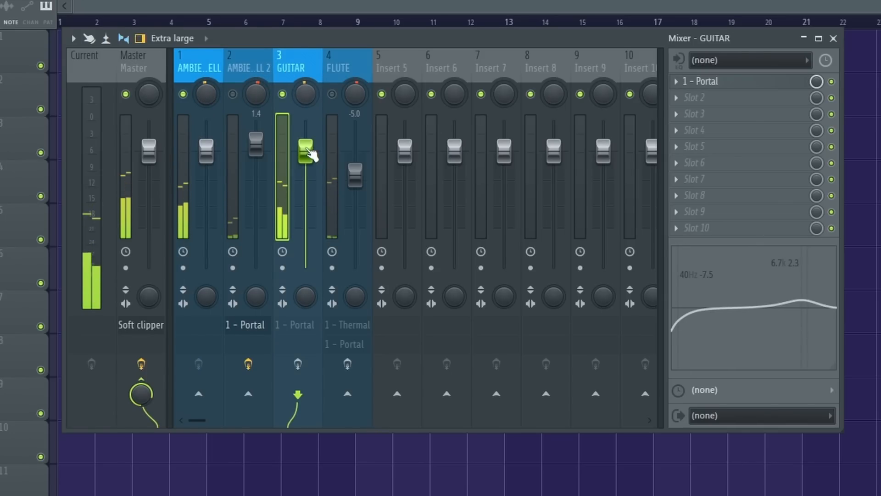
drag(311, 154, 311, 157)
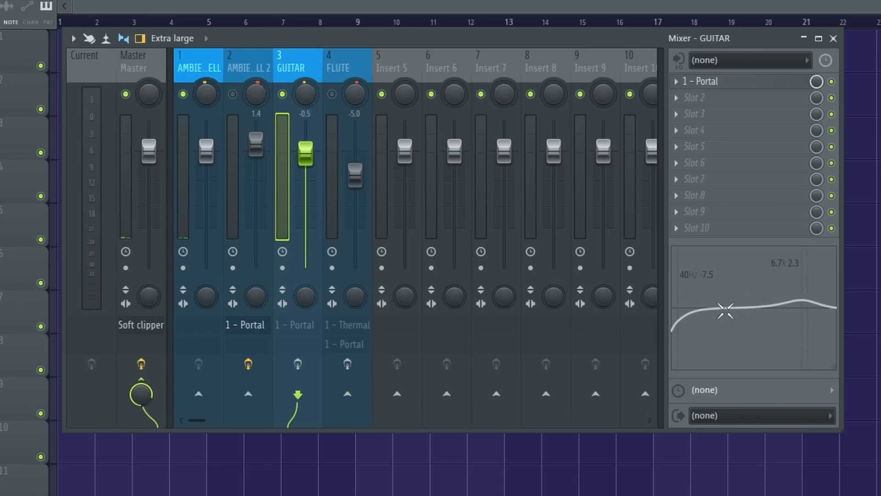
Step: Isolate the AMBIENT BELL 2 and FLUTE mixer tracks and audition them together
click(254, 74)
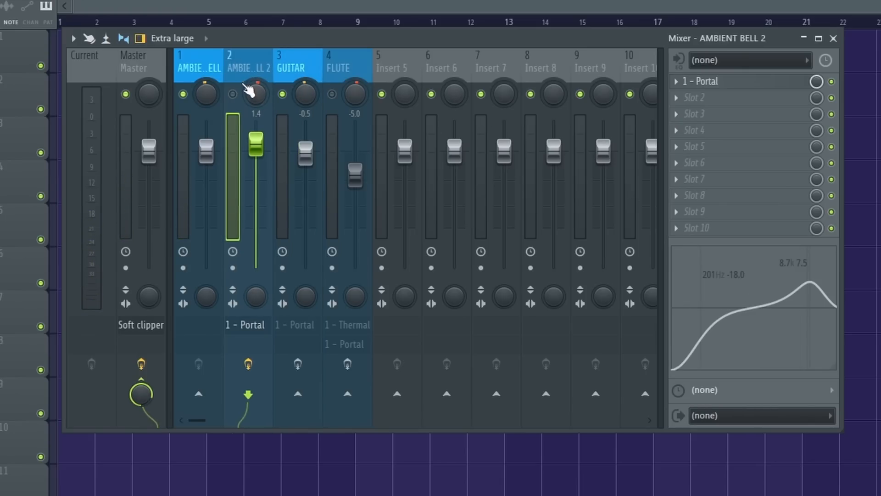
right_click(235, 94)
click(345, 79)
click(334, 92)
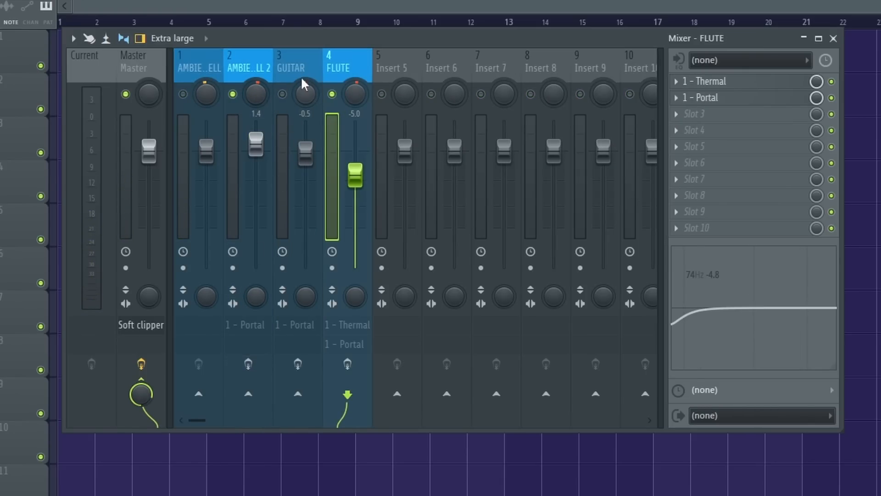
click(255, 62)
click(349, 68)
click(245, 79)
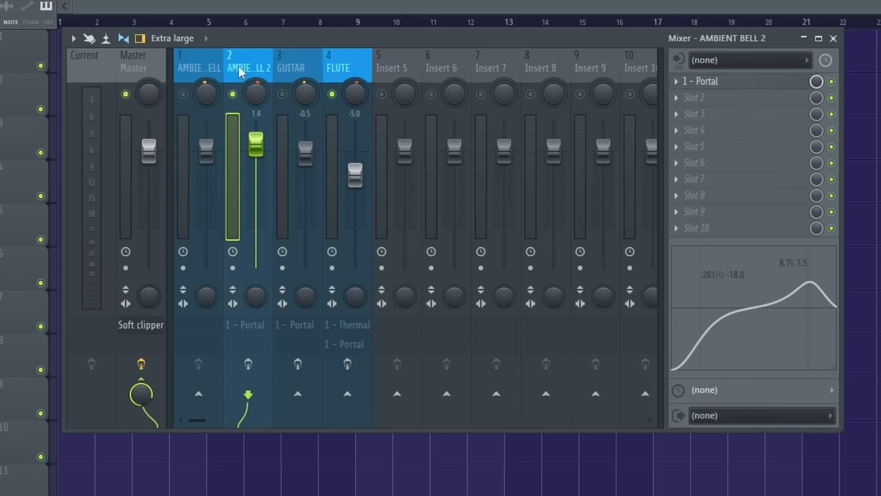
key(space)
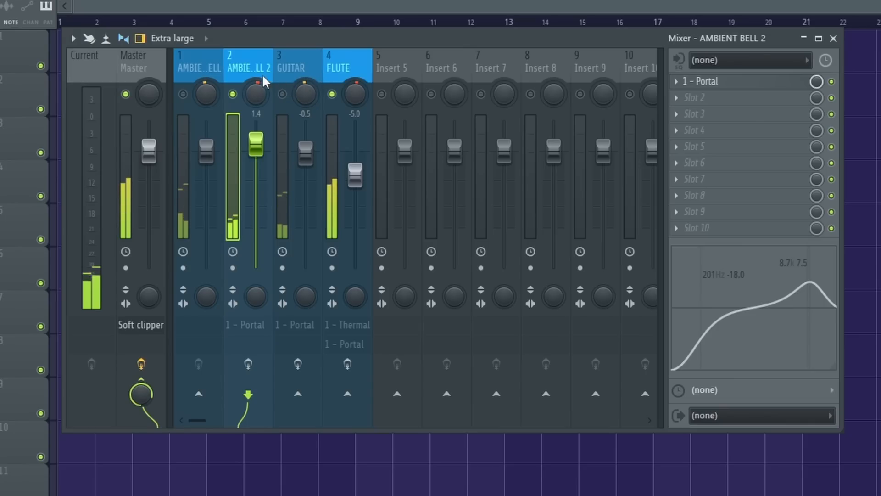
Step: Unmute the GUITAR and AMBIENT BELL mixer tracks so that all four layers are active
click(340, 68)
click(289, 64)
click(282, 95)
click(183, 94)
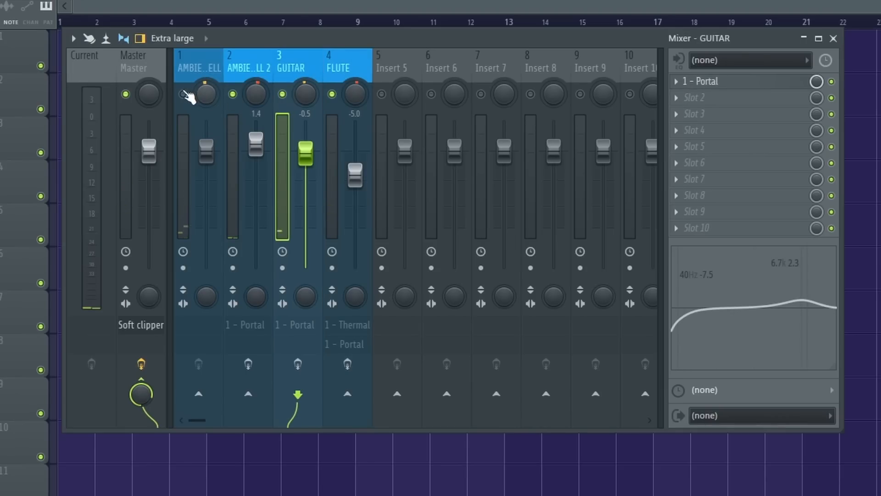
Step: Turn on the effects of the AMBIENT BELL 2 mixer track and inspect its Portal plugin with the PHOCUS preset
click(248, 68)
click(248, 364)
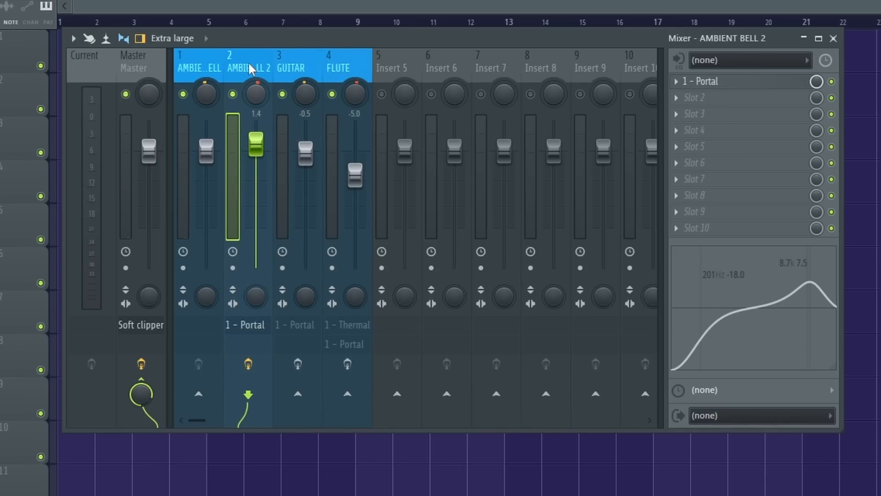
click(770, 90)
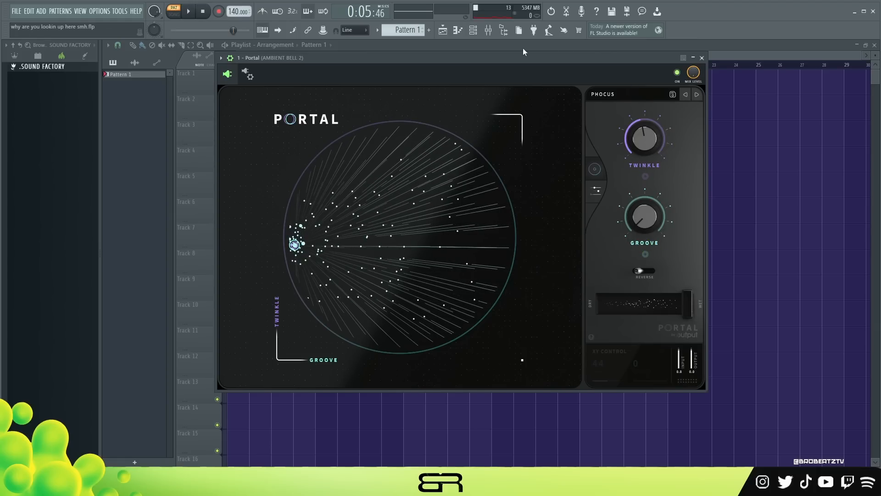
click(702, 58)
Step: Solo the AMBIENT BELL 2 mixer track and set its volume to 0.8 dB during playback
right_click(340, 115)
key(space)
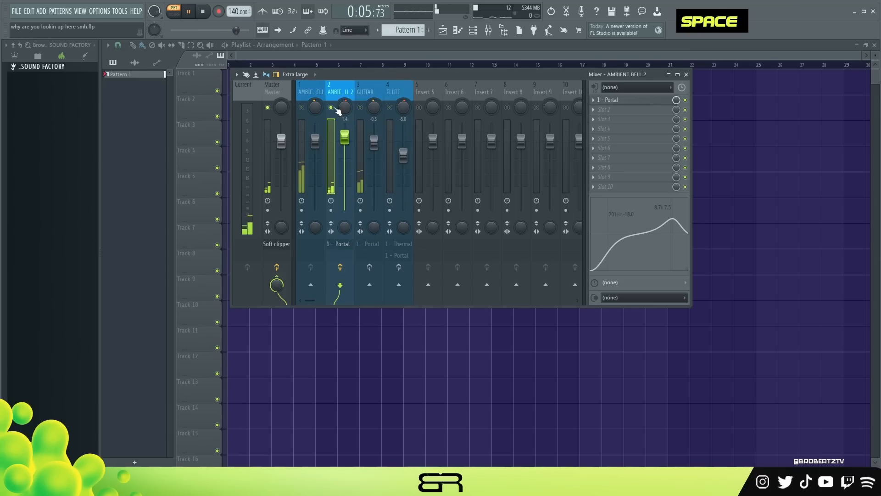
drag(345, 124, 345, 140)
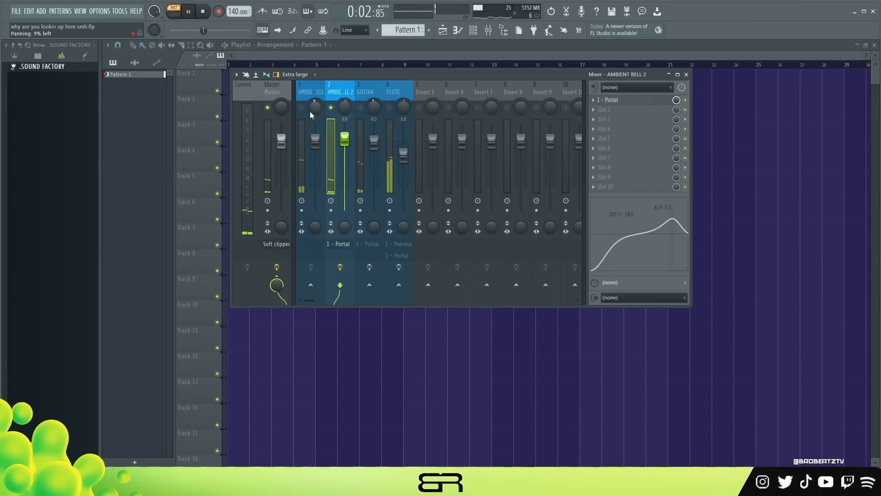
Step: Unmute the AMBIENT BELL mixer track and audition it together with AMBIENT BELL 2
key(space)
double_click(307, 111)
key(space)
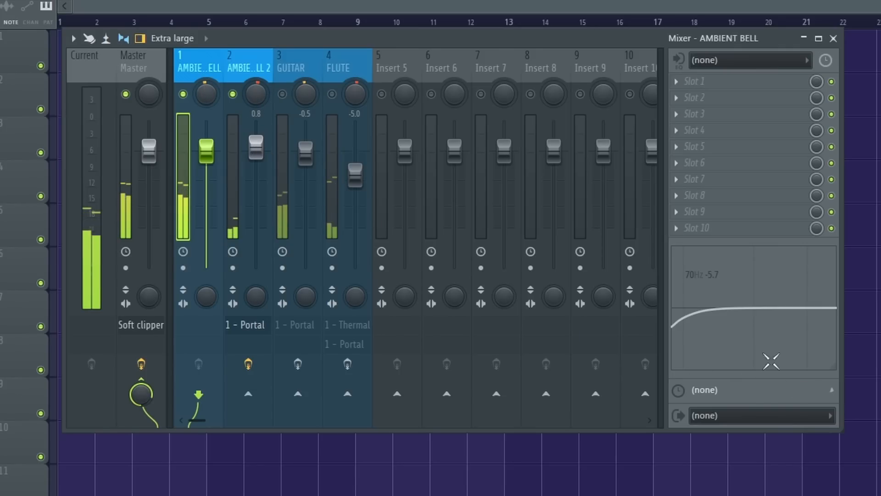
Step: Add a slight low-mid cut to the AMBIENT BELL track's EQ and compare the AMBIENT BELL 2 and GUITAR curves
drag(771, 361, 785, 302)
click(256, 87)
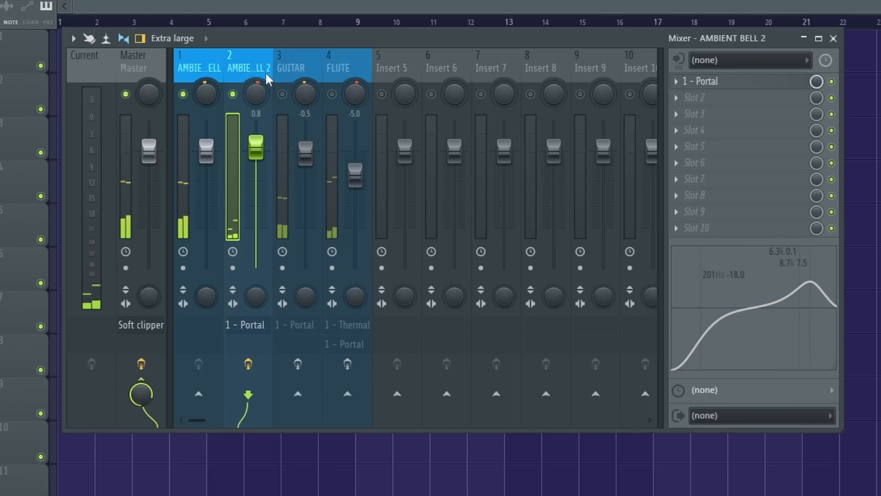
click(280, 82)
Step: Unmute the GUITAR mixer track and inspect its Portal plugin with the WIDE N OUTSIDE preset
click(282, 94)
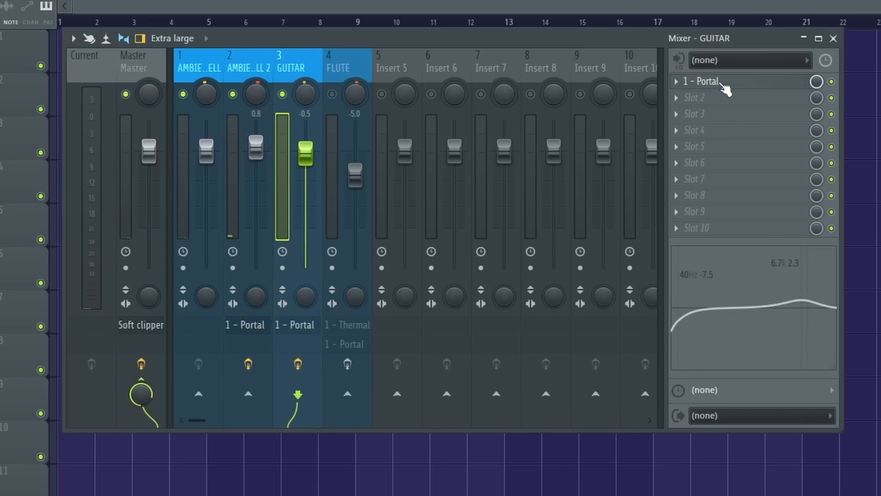
click(707, 83)
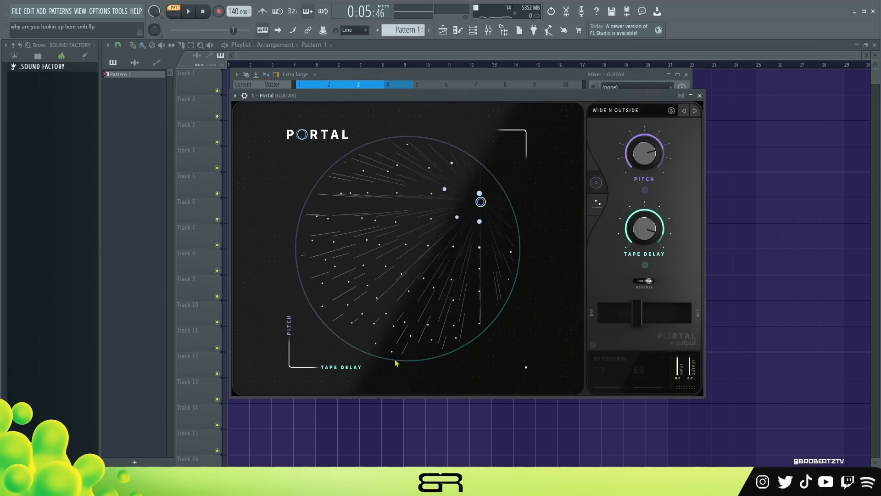
click(699, 96)
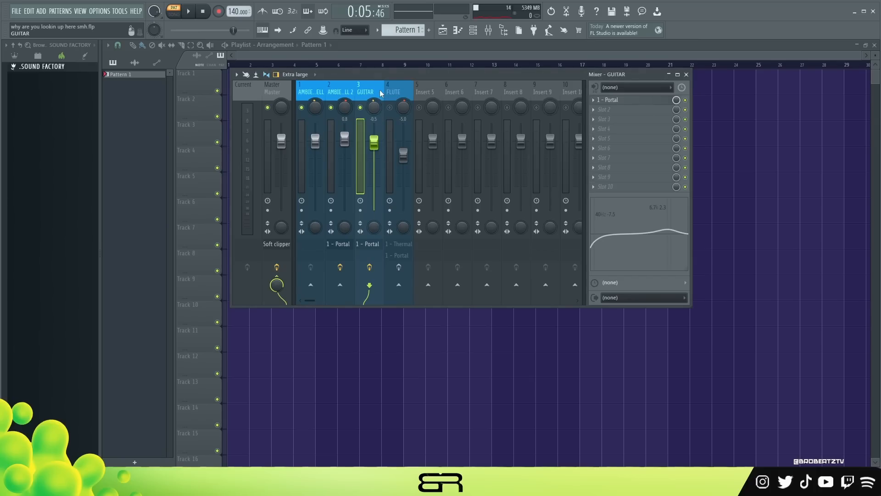
Step: During playback, set the AMBIENT BELL 2 track's volume to 0.2 dB and AMBIENT BELL's to -1.2 dB
key(space)
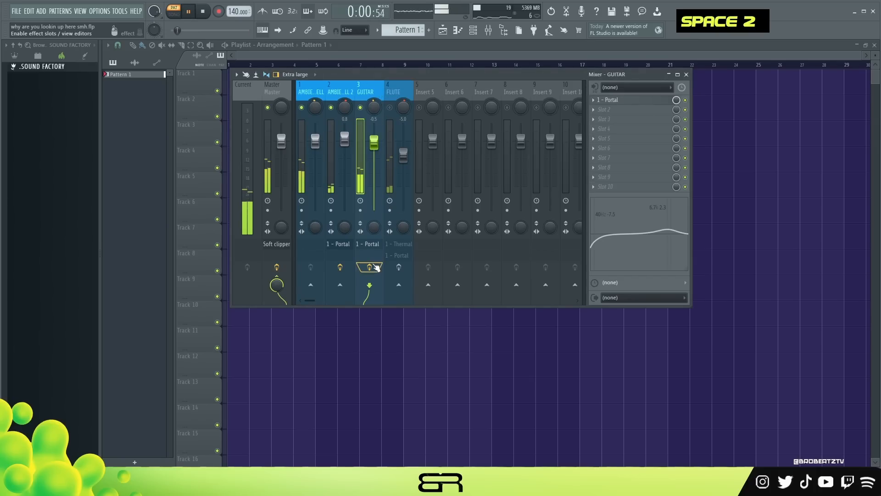
click(345, 138)
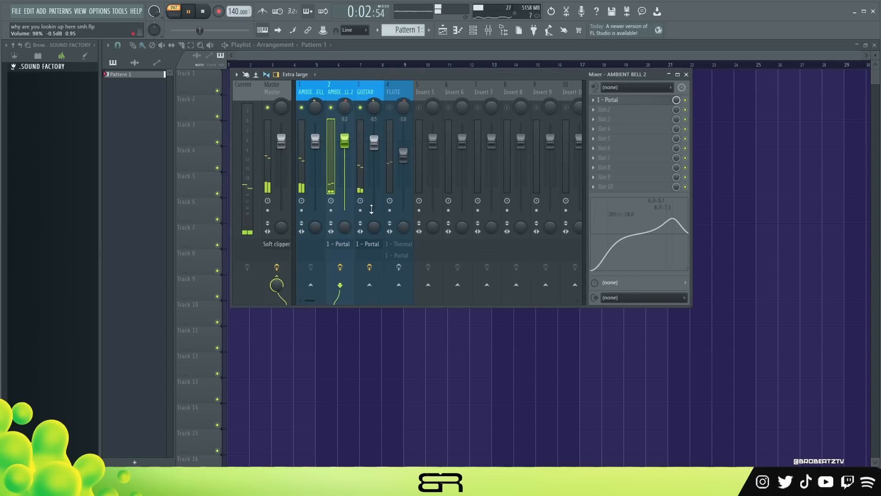
click(315, 143)
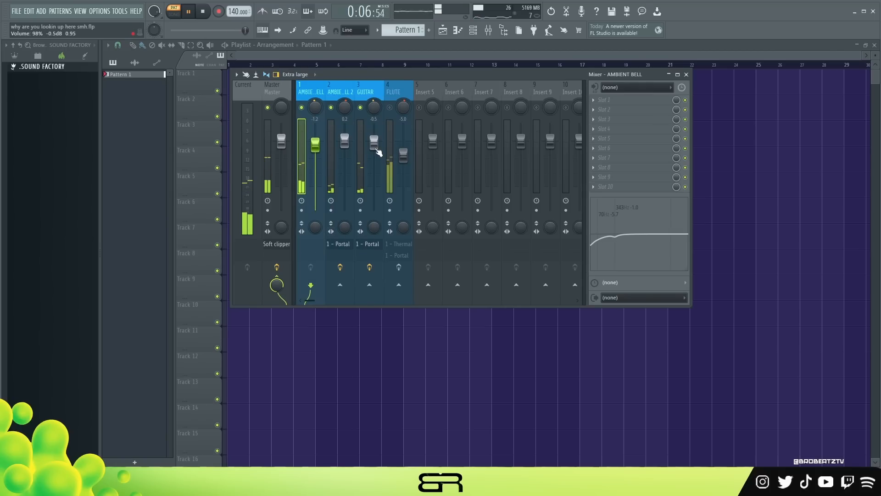
Step: Stop playback and inspect the FLUTE track's Thermal plugin with DREAMY LOFI PIANO and Portal plugin with GUITAR GRAIN
click(398, 108)
key(space)
key(space)
key(space)
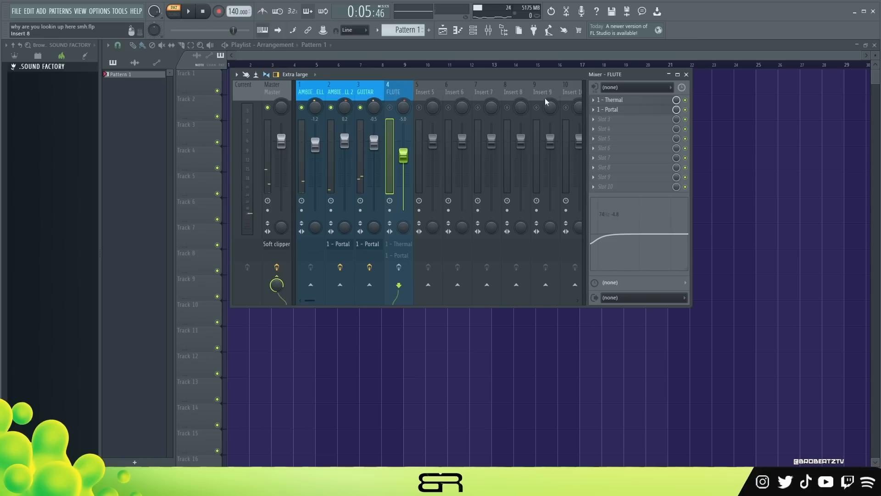
click(617, 101)
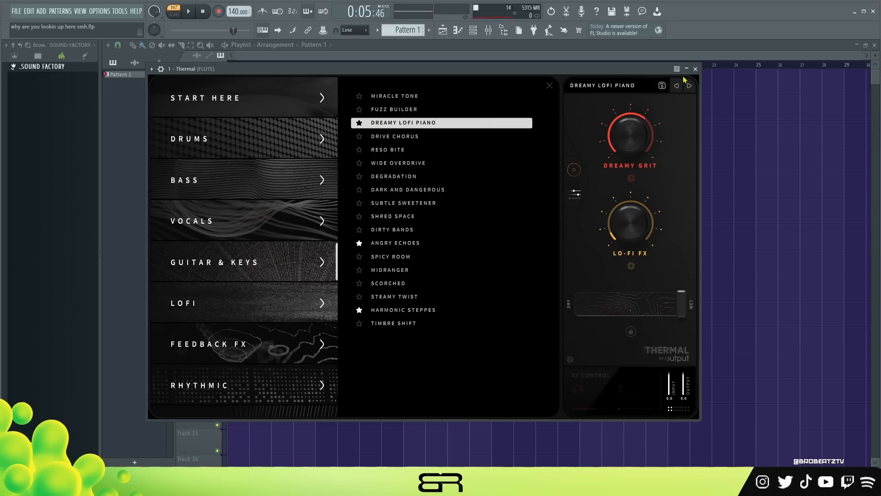
click(696, 70)
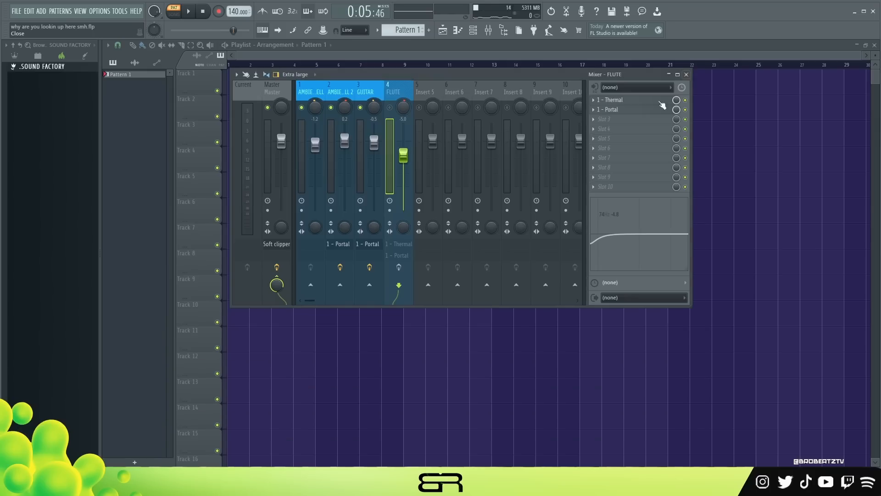
click(628, 110)
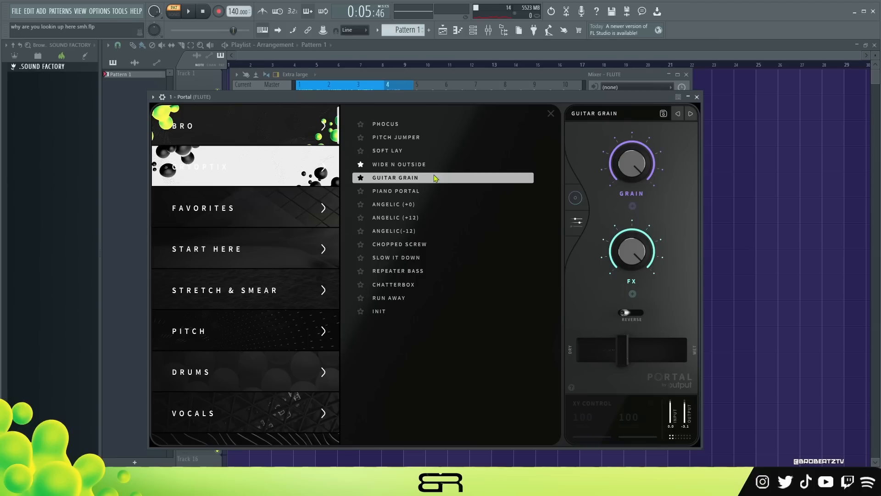
click(697, 98)
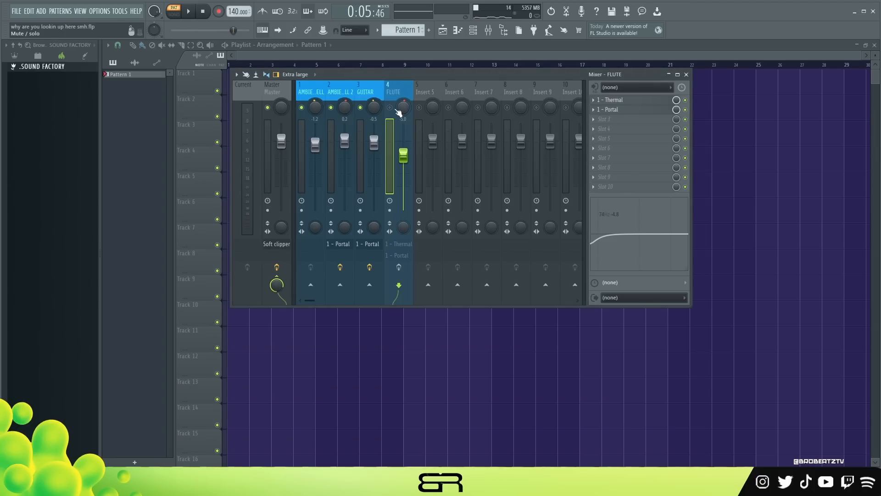
Step: Solo the FLUTE mixer track, turn on its effects and audition it with only Thermal active
right_click(393, 108)
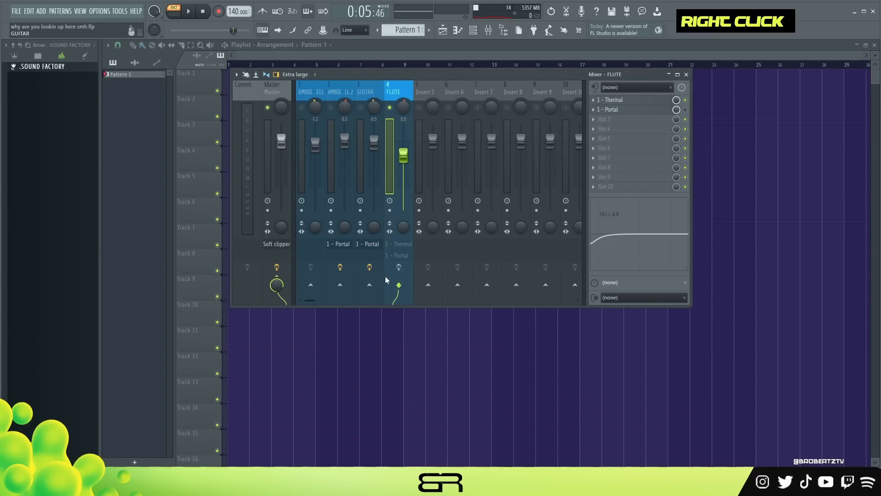
click(399, 267)
key(space)
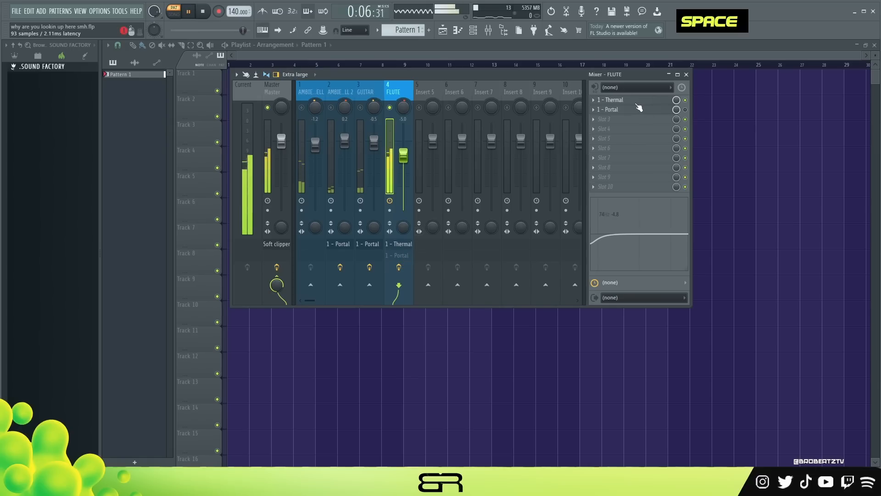
Step: Bypass Thermal and enable Portal on the FLUTE track, and audition the Portal effect alone
click(686, 100)
key(space)
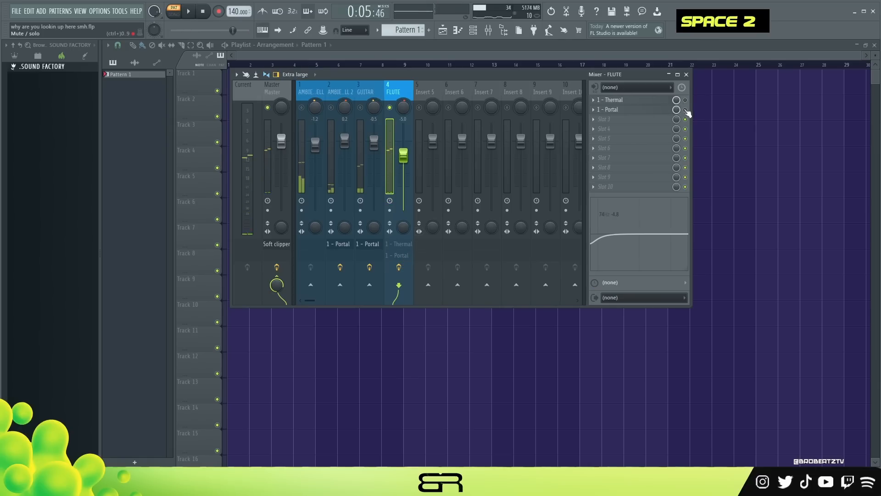
click(685, 110)
key(space)
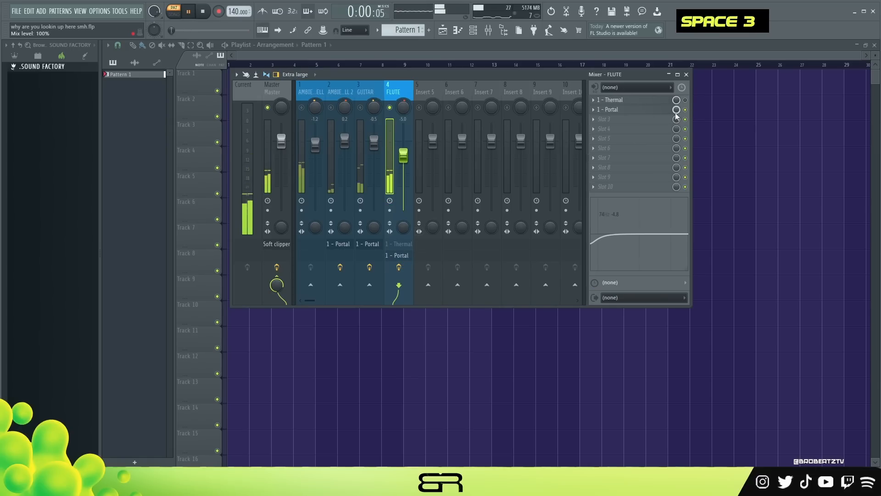
key(space)
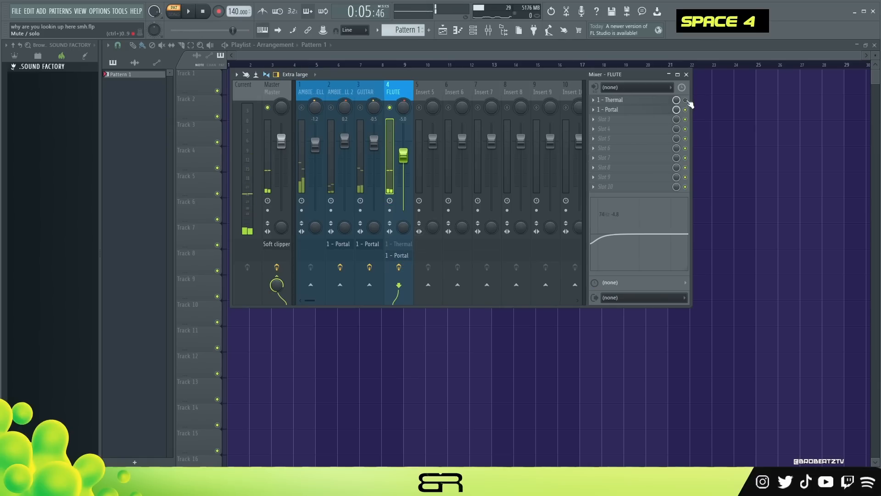
Step: Re-enable Thermal on the FLUTE track and audition it together with Portal
key(space)
click(686, 99)
key(space)
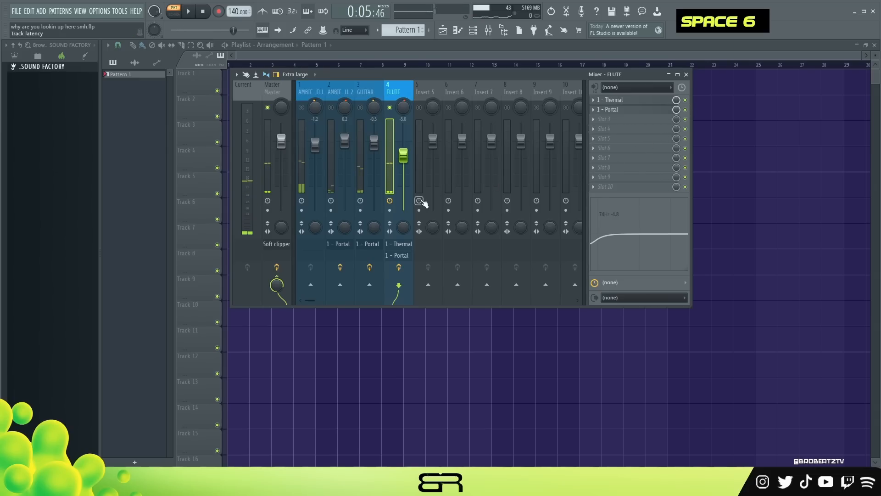
Step: Unsolo the FLUTE track so all layers play, and set its volume to -7.4 dB during playback
scroll(409, 163, down, 2)
right_click(390, 107)
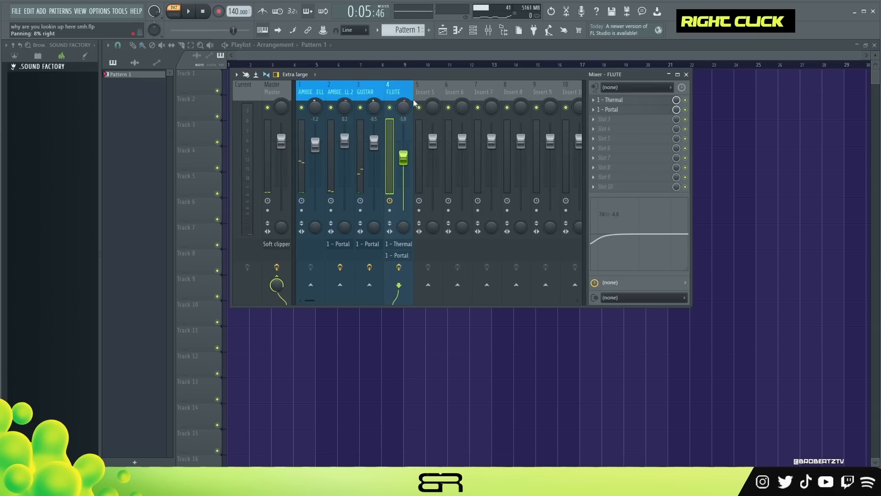
key(space)
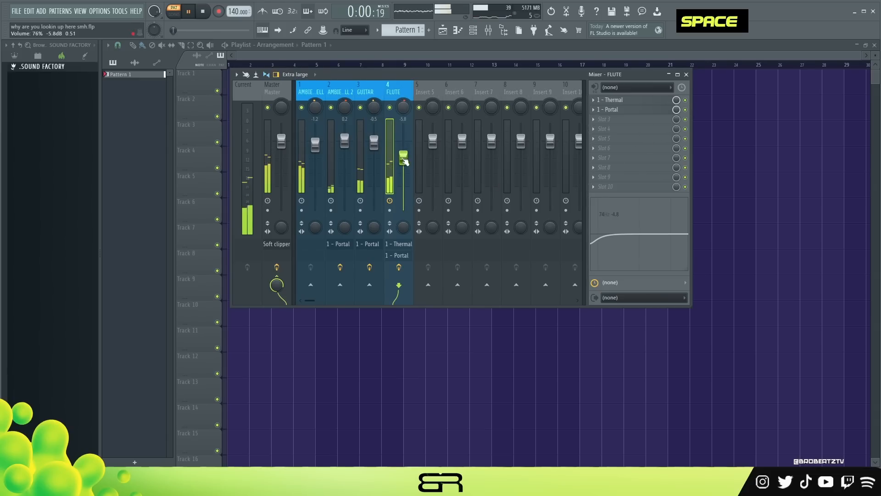
scroll(404, 160, down, 4)
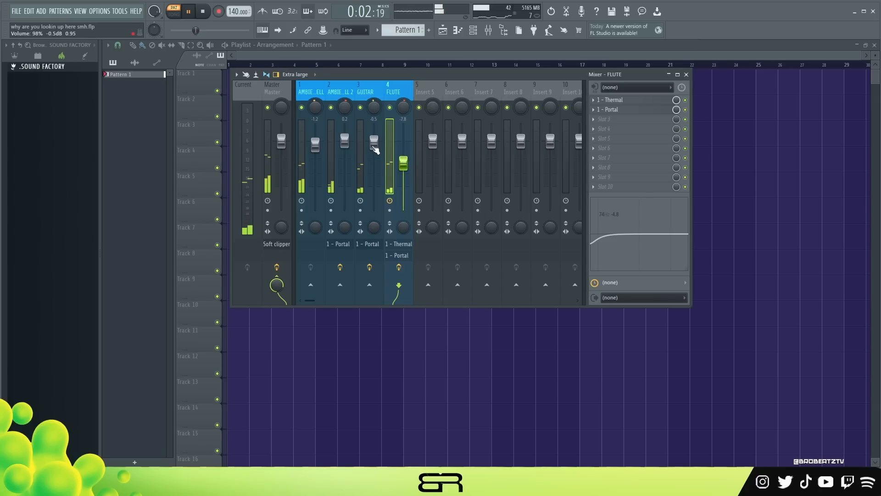
scroll(403, 165, up, 1)
scroll(404, 163, up, 1)
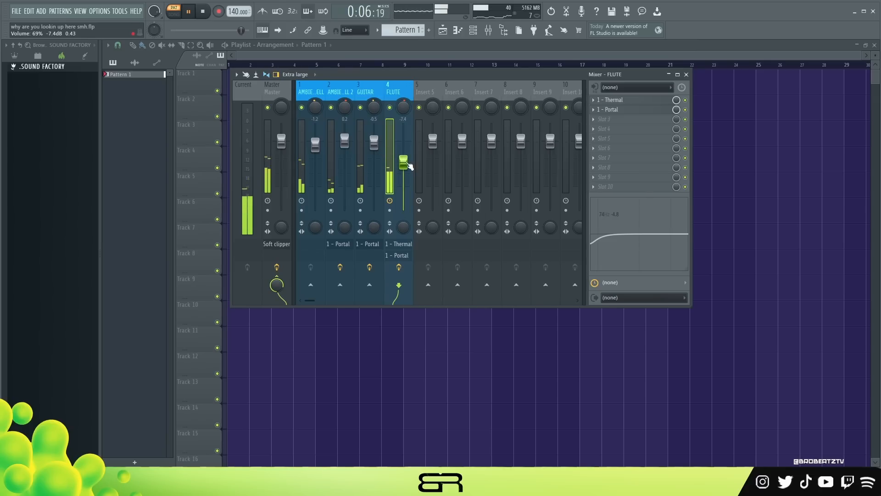
key(space)
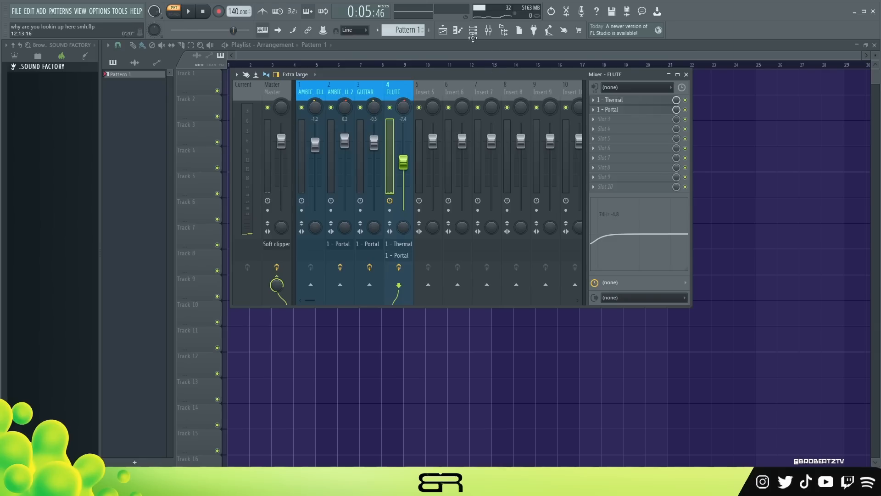
Step: Open the AMBIENT BELL channel's notes in the piano roll from the channel rack
click(473, 30)
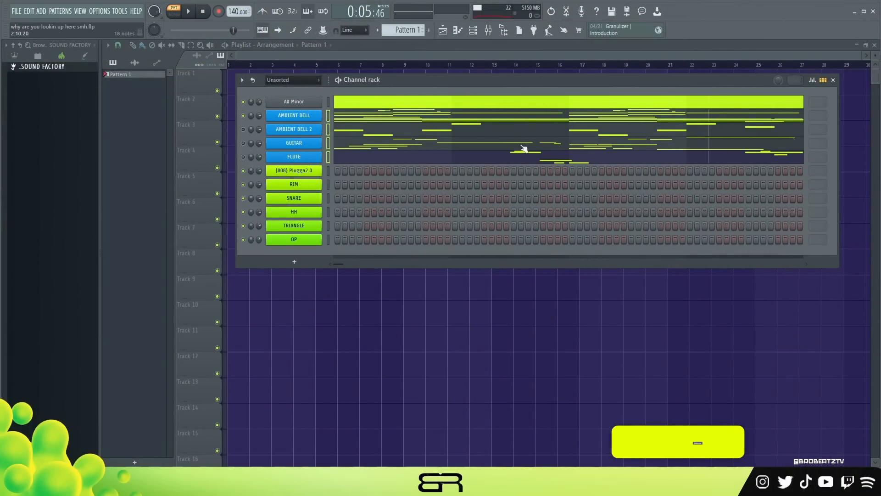
click(349, 134)
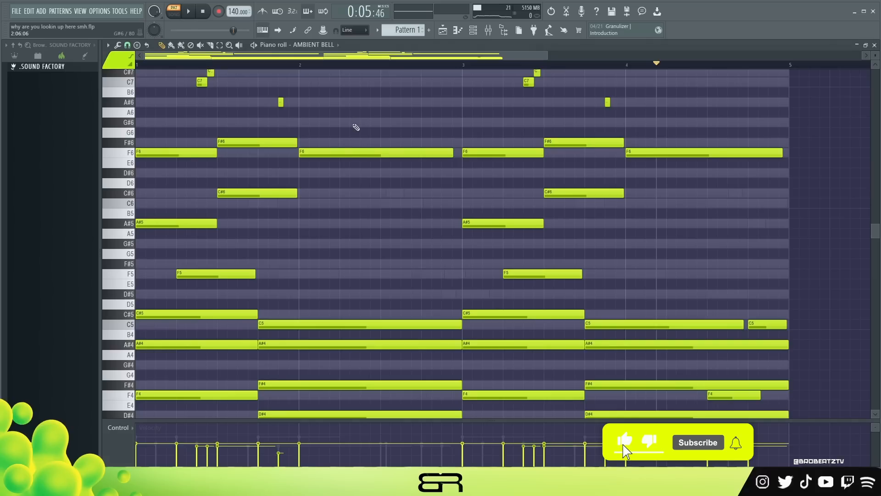
scroll(354, 128, down, 2)
ctrl+click(202, 243)
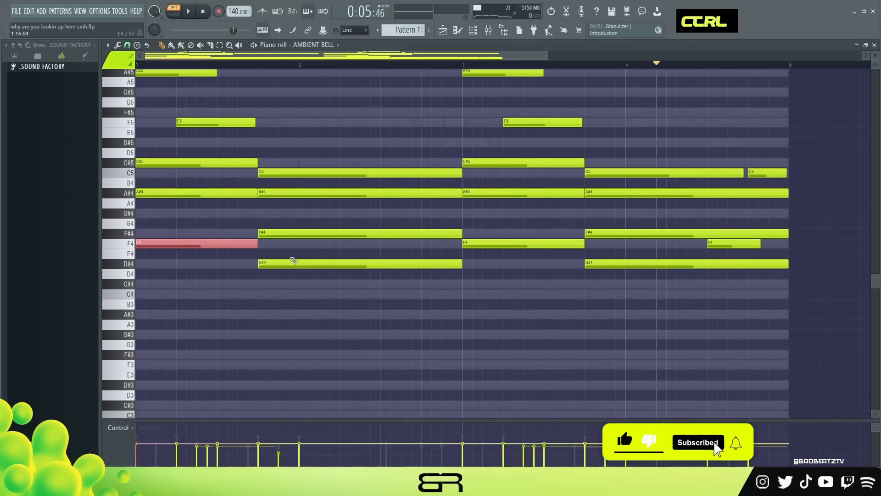
right_click(210, 276)
ctrl+click(175, 193)
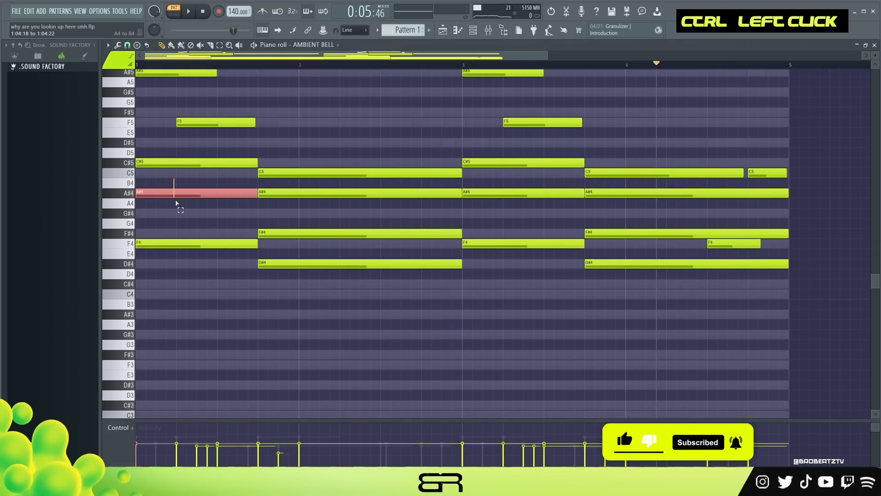
right_click(197, 222)
ctrl+click(188, 243)
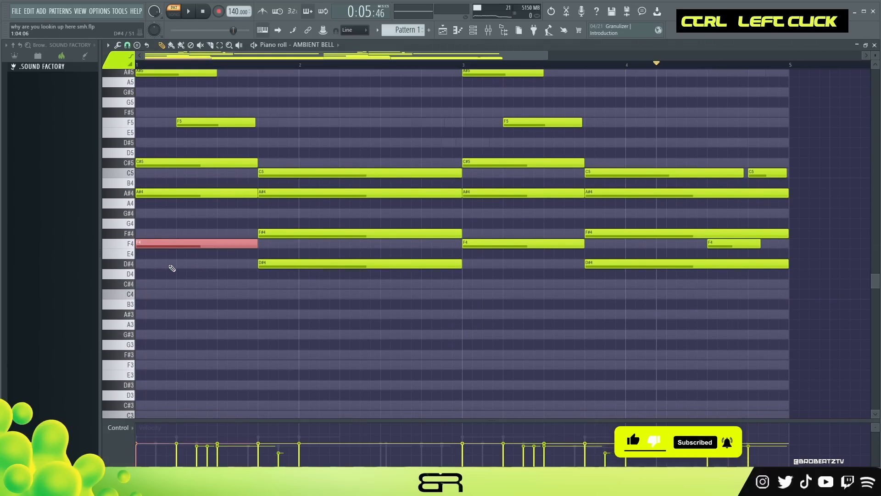
key(ctrl+Up)
key(ctrl+Down)
Step: Copy the first A#4 note and the first D#4 note of the AMBIENT BELL chords
drag(161, 179, 231, 204)
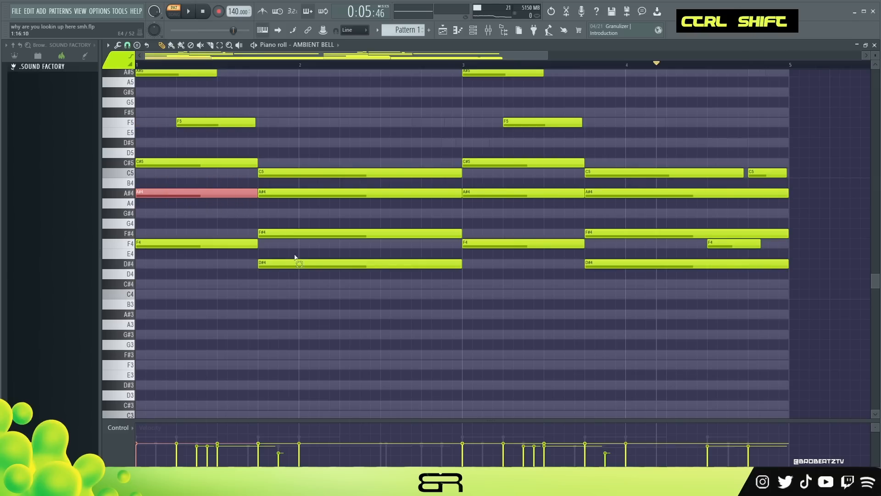
ctrl+shift+click(300, 264)
key(ctrl+c)
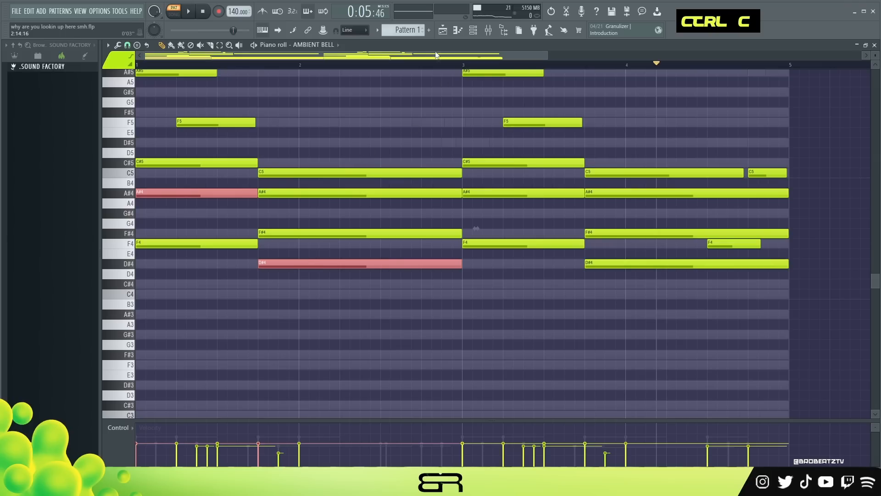
Step: Paste the A#4 and D#4 notes into the (808) Plugga2.0 piano roll and discard their lengths
click(473, 30)
right_click(298, 167)
click(341, 171)
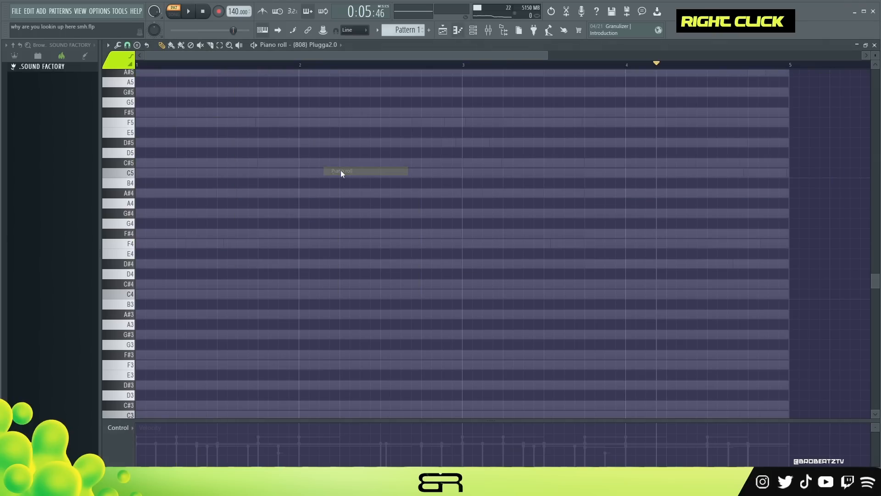
key(ctrl+v)
key(shift+d)
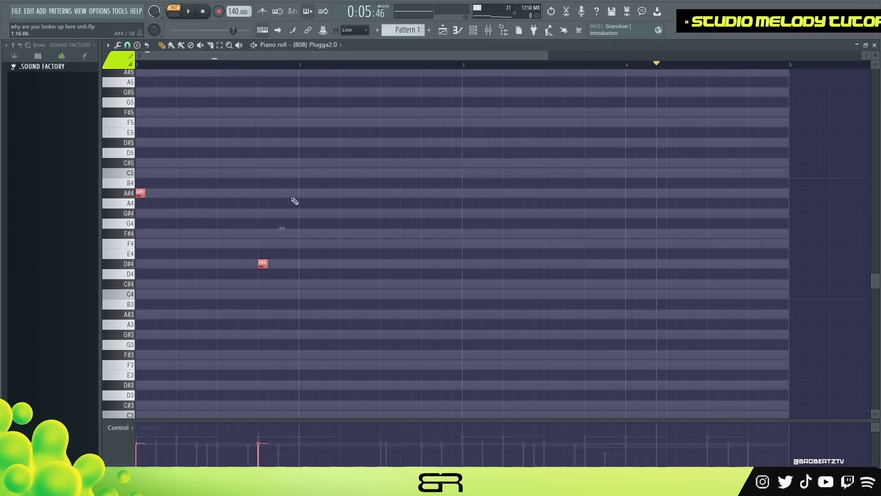
Step: Raise the 808's D#4 note one octave to D#5 and increase both notes' velocity while auditioning the loop
ctrl+drag(302, 288, 248, 258)
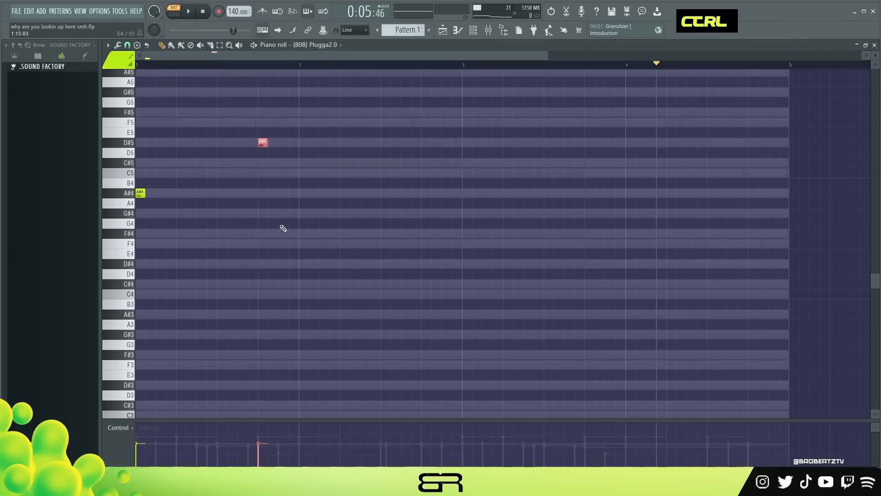
alt+scroll(281, 228, up, 8)
key(space)
key(space)
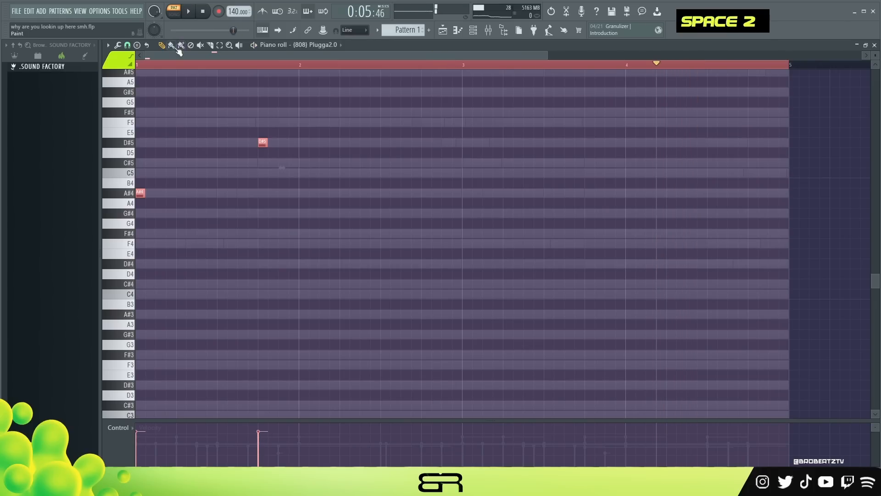
key(space)
alt+scroll(260, 182, up, 3)
key(space)
key(space)
alt+scroll(264, 184, down, 2)
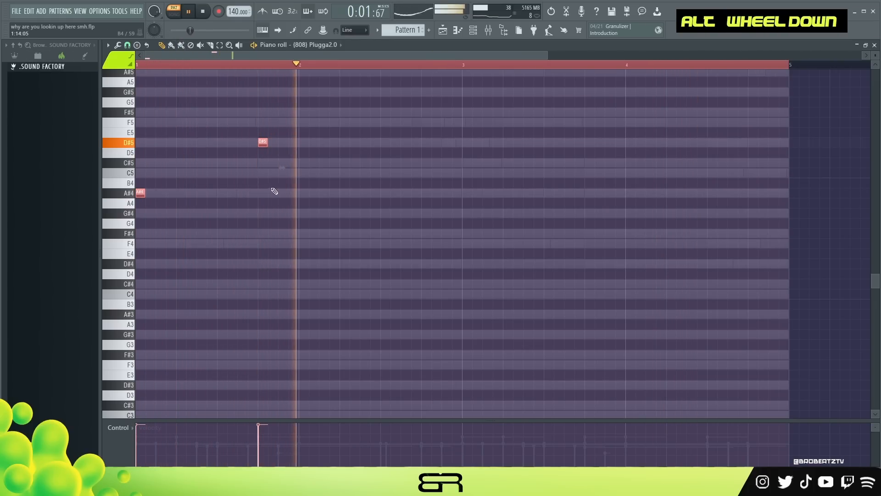
Step: Try an extra D#5 note in the second half of the 808's bar 2 while auditioning the loop
right_click(280, 197)
key(space)
key(space)
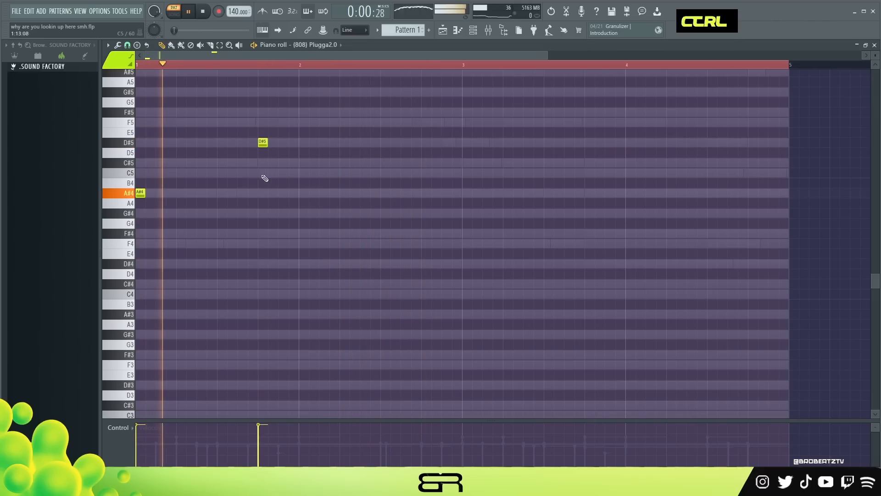
right_click(357, 166)
click(402, 145)
key(space)
right_click(413, 144)
key(space)
Step: Duplicate the 808's A#4 and D#5 notes into bar 3, and add A#4 at bar 3 step 7 and D#5 at bar 4 step 11
shift+click(262, 142)
drag(140, 194, 467, 199)
right_click(513, 206)
click(528, 193)
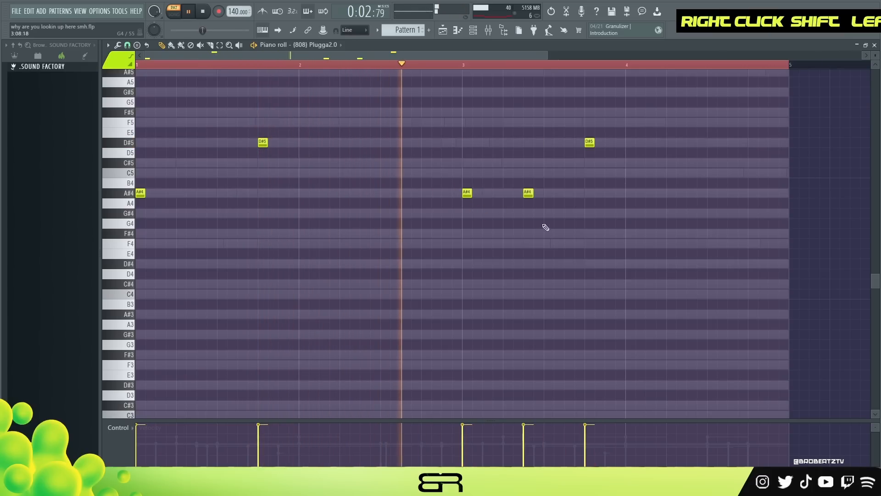
click(732, 143)
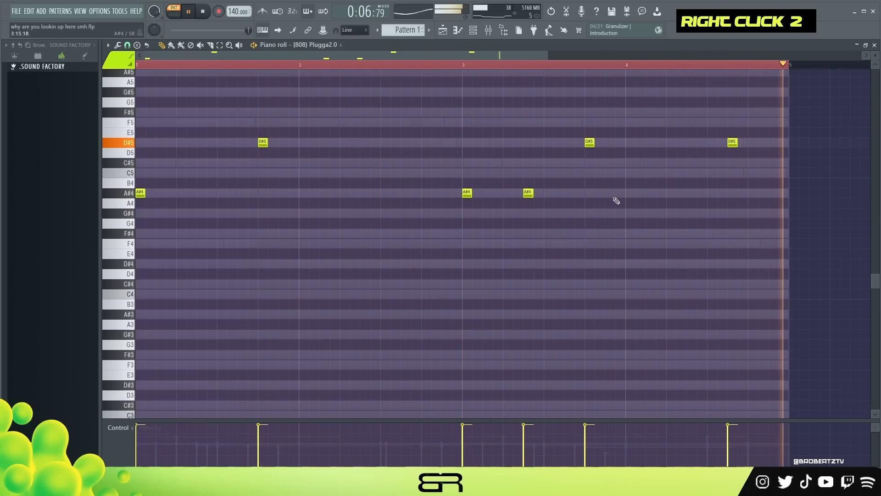
Step: Program RIM hits in the channel rack on step 9 of each of the four bars and audition them
click(451, 30)
click(473, 31)
key(space)
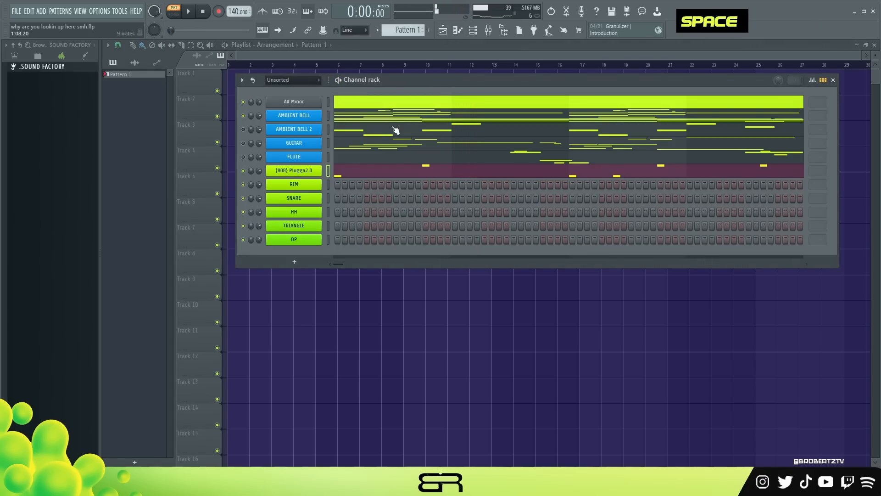
click(396, 184)
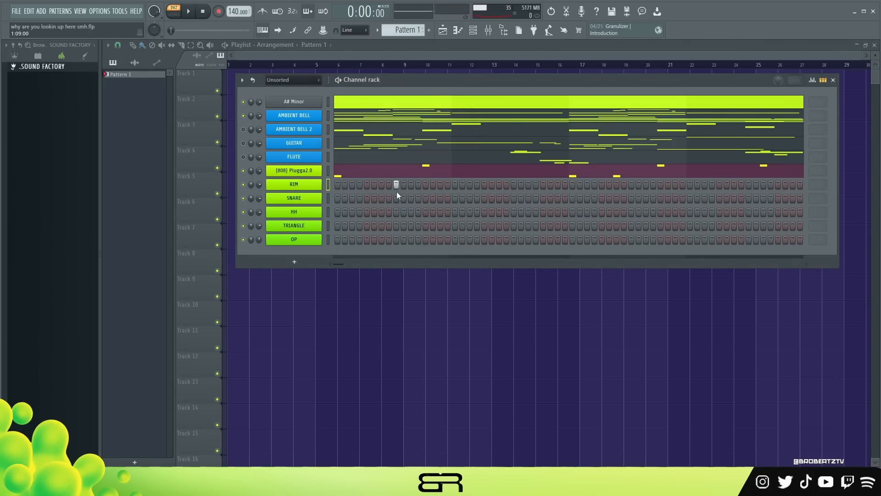
double_click(632, 185)
right_click(711, 184)
key(space)
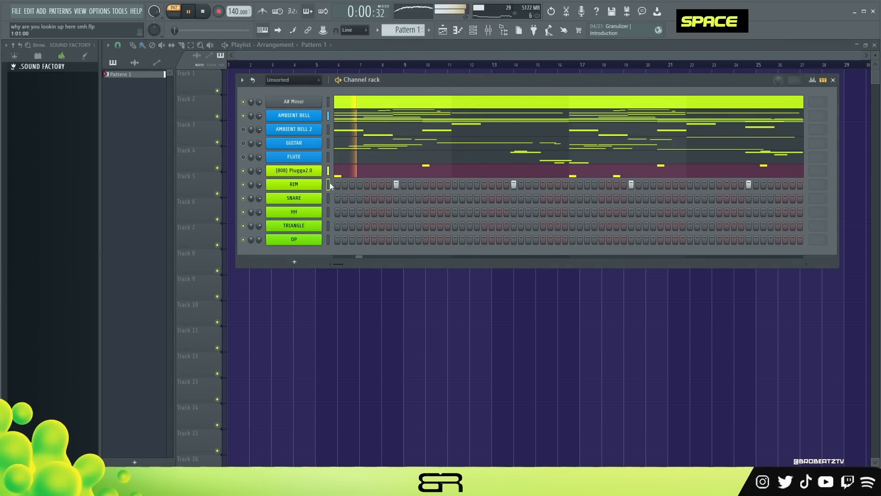
key(space)
key(space)
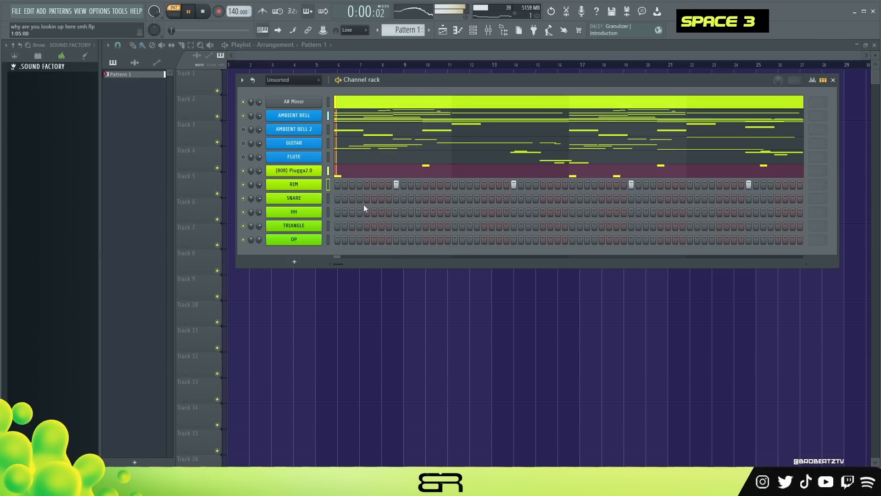
Step: Copy the RIM pattern to the SNARE channel and add snare hits on step 3 of bars 2 and 4
right_click(312, 185)
click(434, 194)
right_click(312, 199)
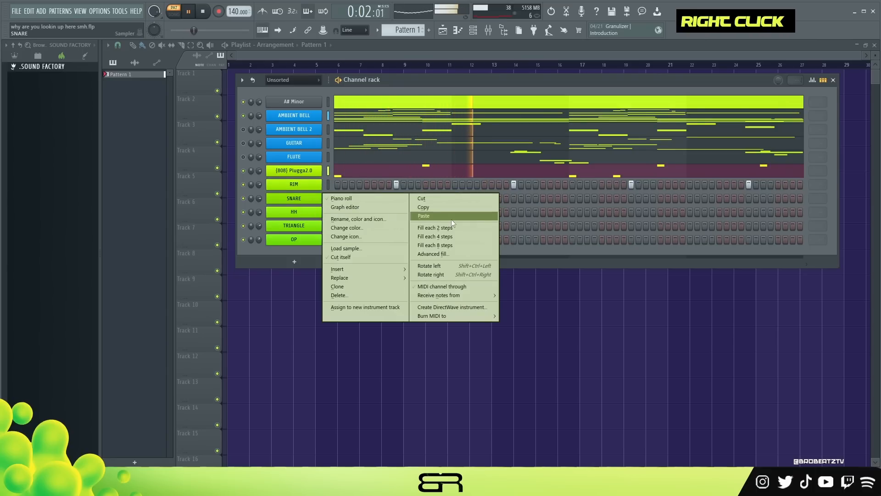
click(445, 222)
key(space)
key(space)
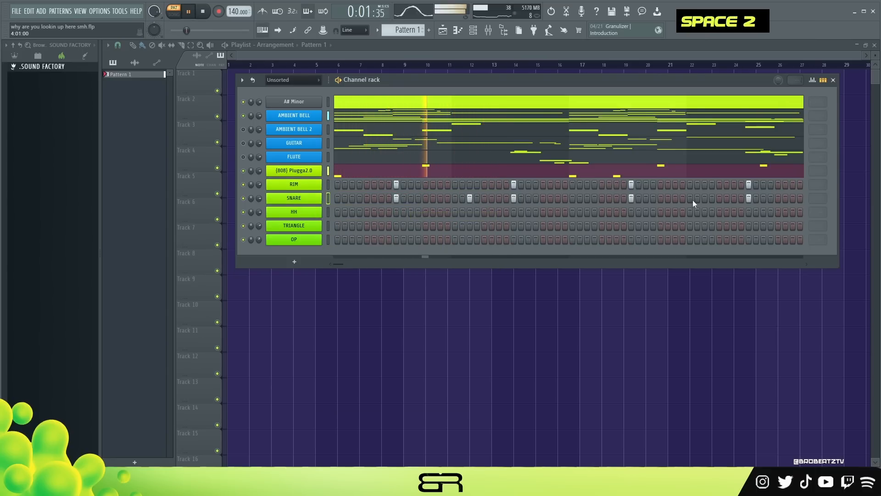
click(705, 199)
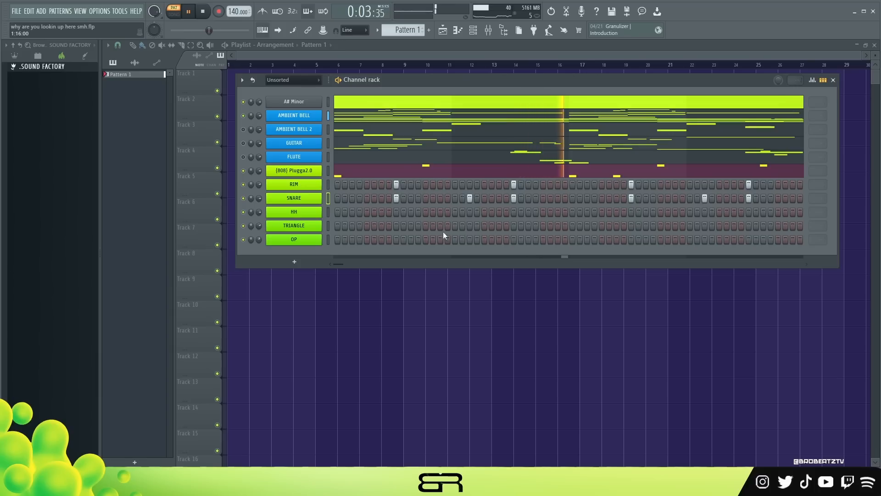
key(space)
key(space)
Step: Program HH hits on steps 1, 5, 7 and 15 of bar 1 and steps 1, 3, 5, 9 and 11 of bar 2
click(338, 212)
key(space)
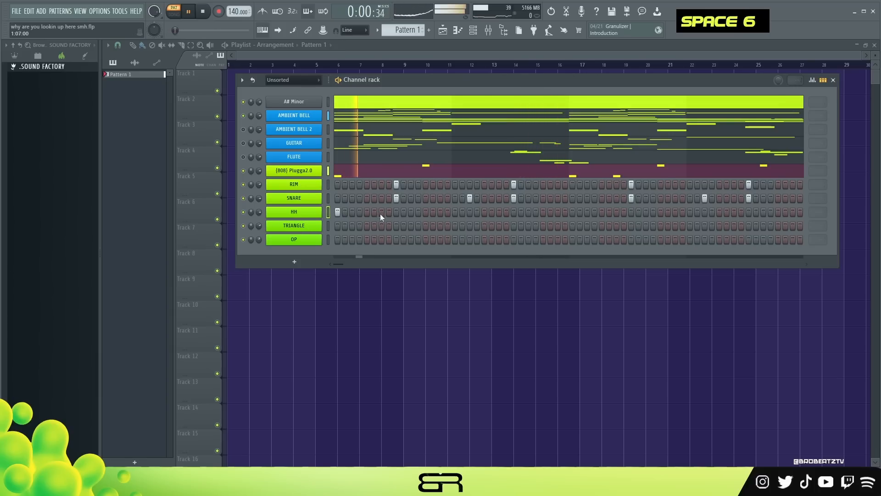
click(381, 212)
click(366, 212)
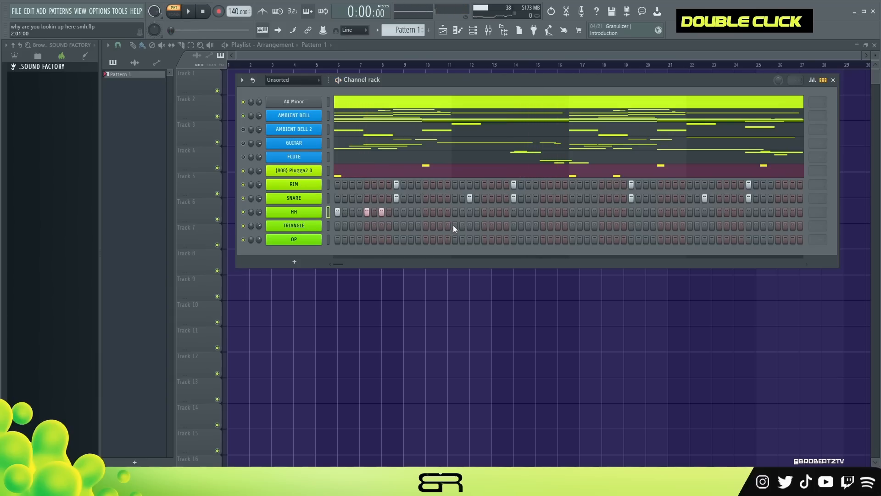
click(485, 212)
key(space)
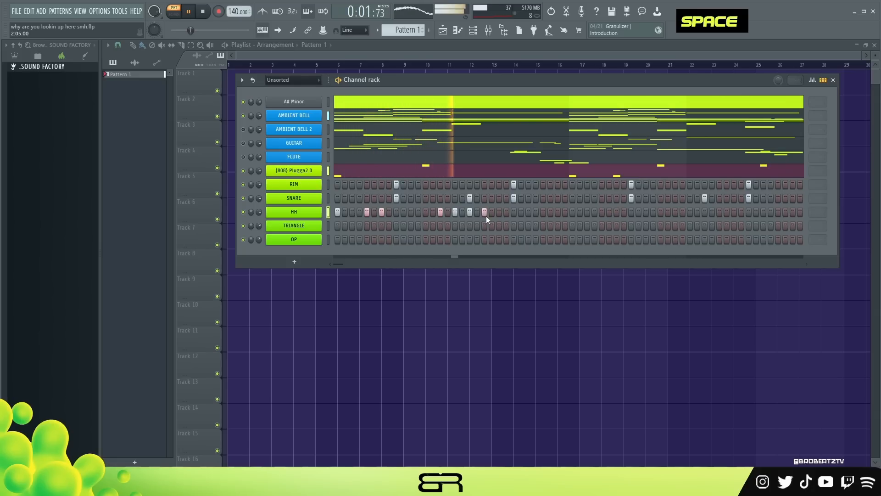
key(space)
click(528, 212)
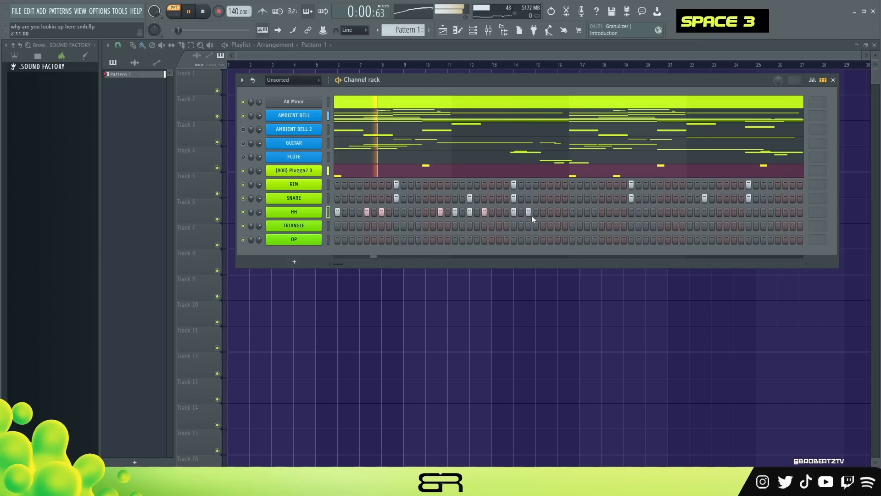
Step: Program HH hits on steps 1, 5 and 7 of bar 3 and steps 1, 3, 5 and 11 of bar 4
click(572, 213)
key(space)
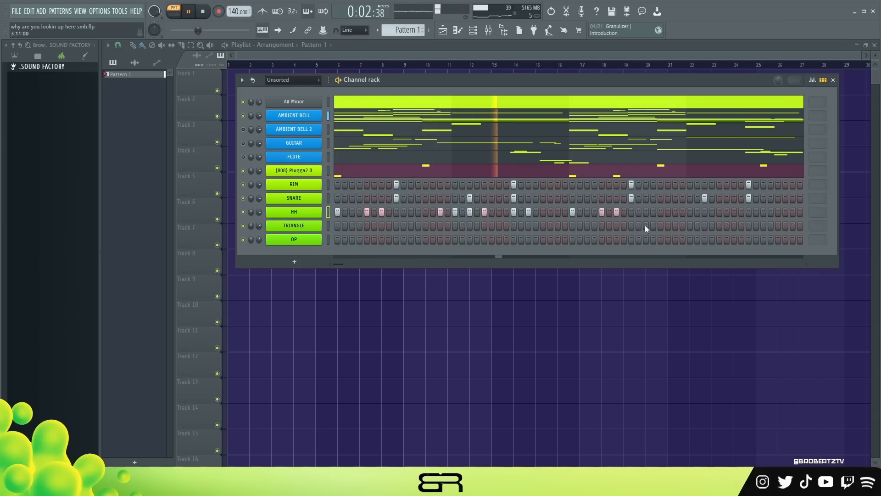
click(690, 212)
click(705, 212)
click(720, 212)
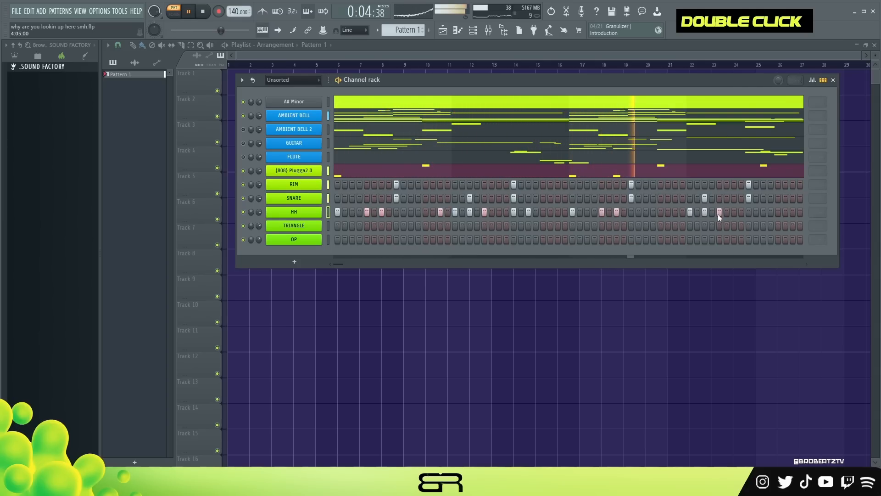
click(750, 212)
key(space)
key(space)
right_click(751, 213)
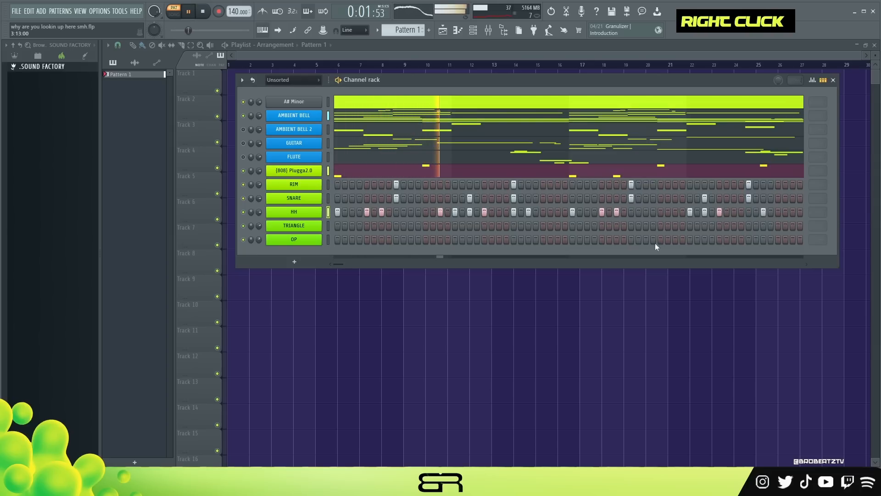
key(space)
key(space)
Step: Add TRIANGLE hits on step 9 of bars 2 and 4, and an OP hit on step 5 of bar 2
click(514, 226)
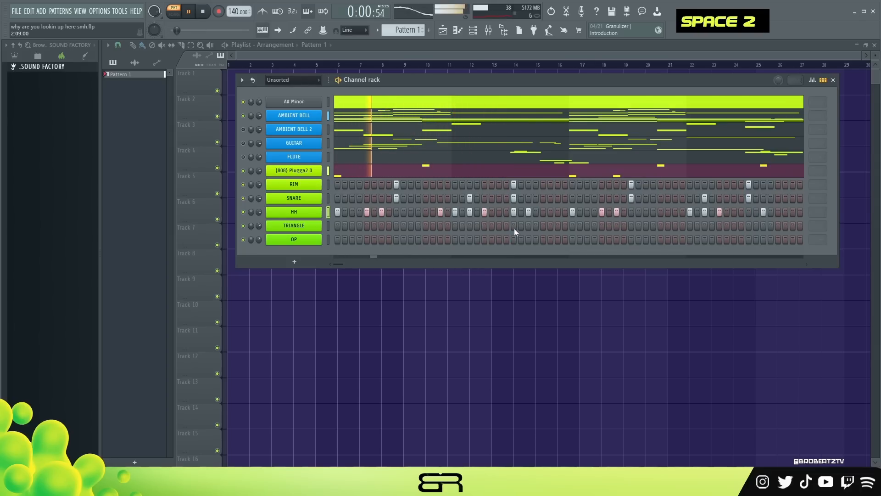
key(space)
key(space)
click(484, 239)
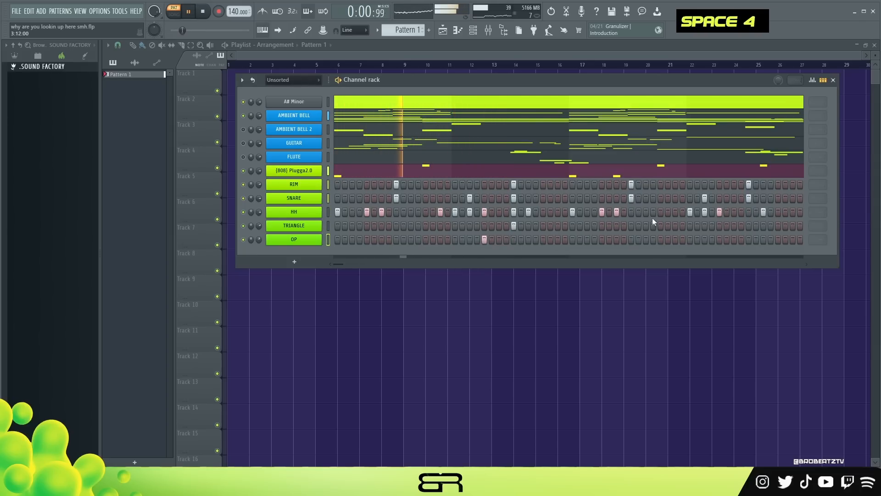
click(747, 226)
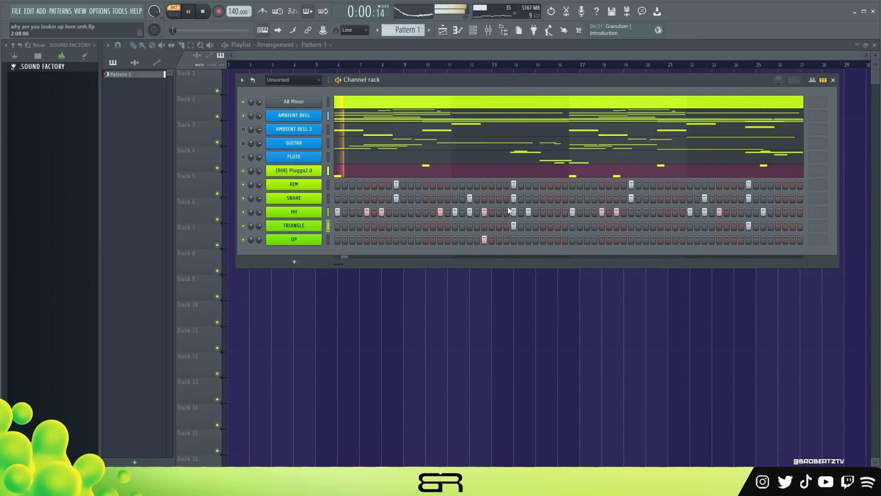
Step: Stop playback and unmute the AMBIENT BELL 2, GUITAR and FLUTE channels
key(space)
double_click(245, 156)
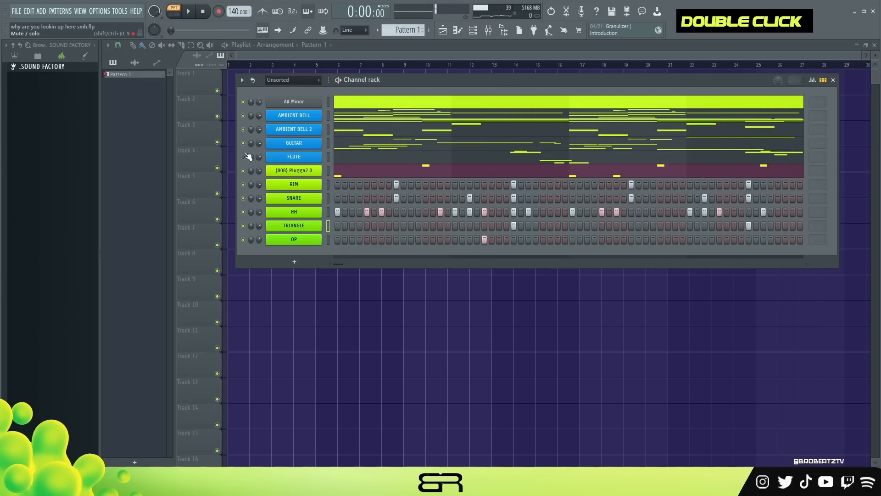